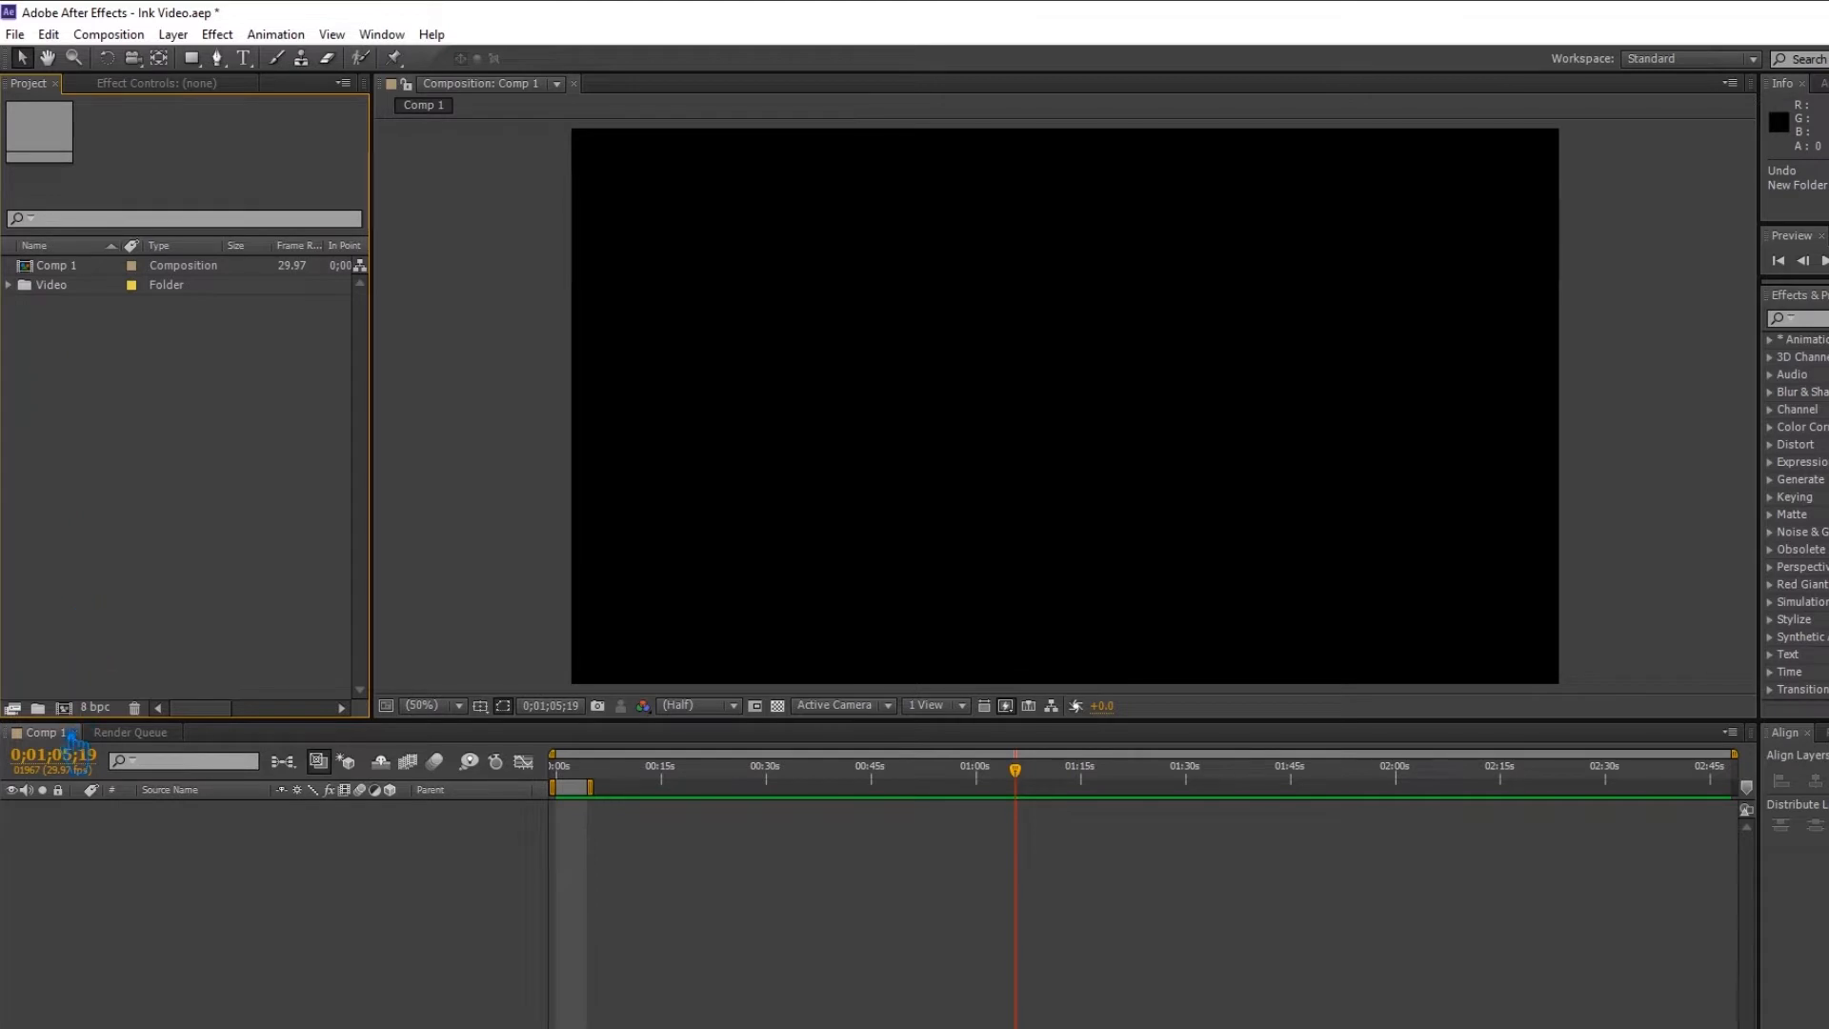
Create a project folder named Photos and rename the existing Video folder to Videos.
left_click(48, 709)
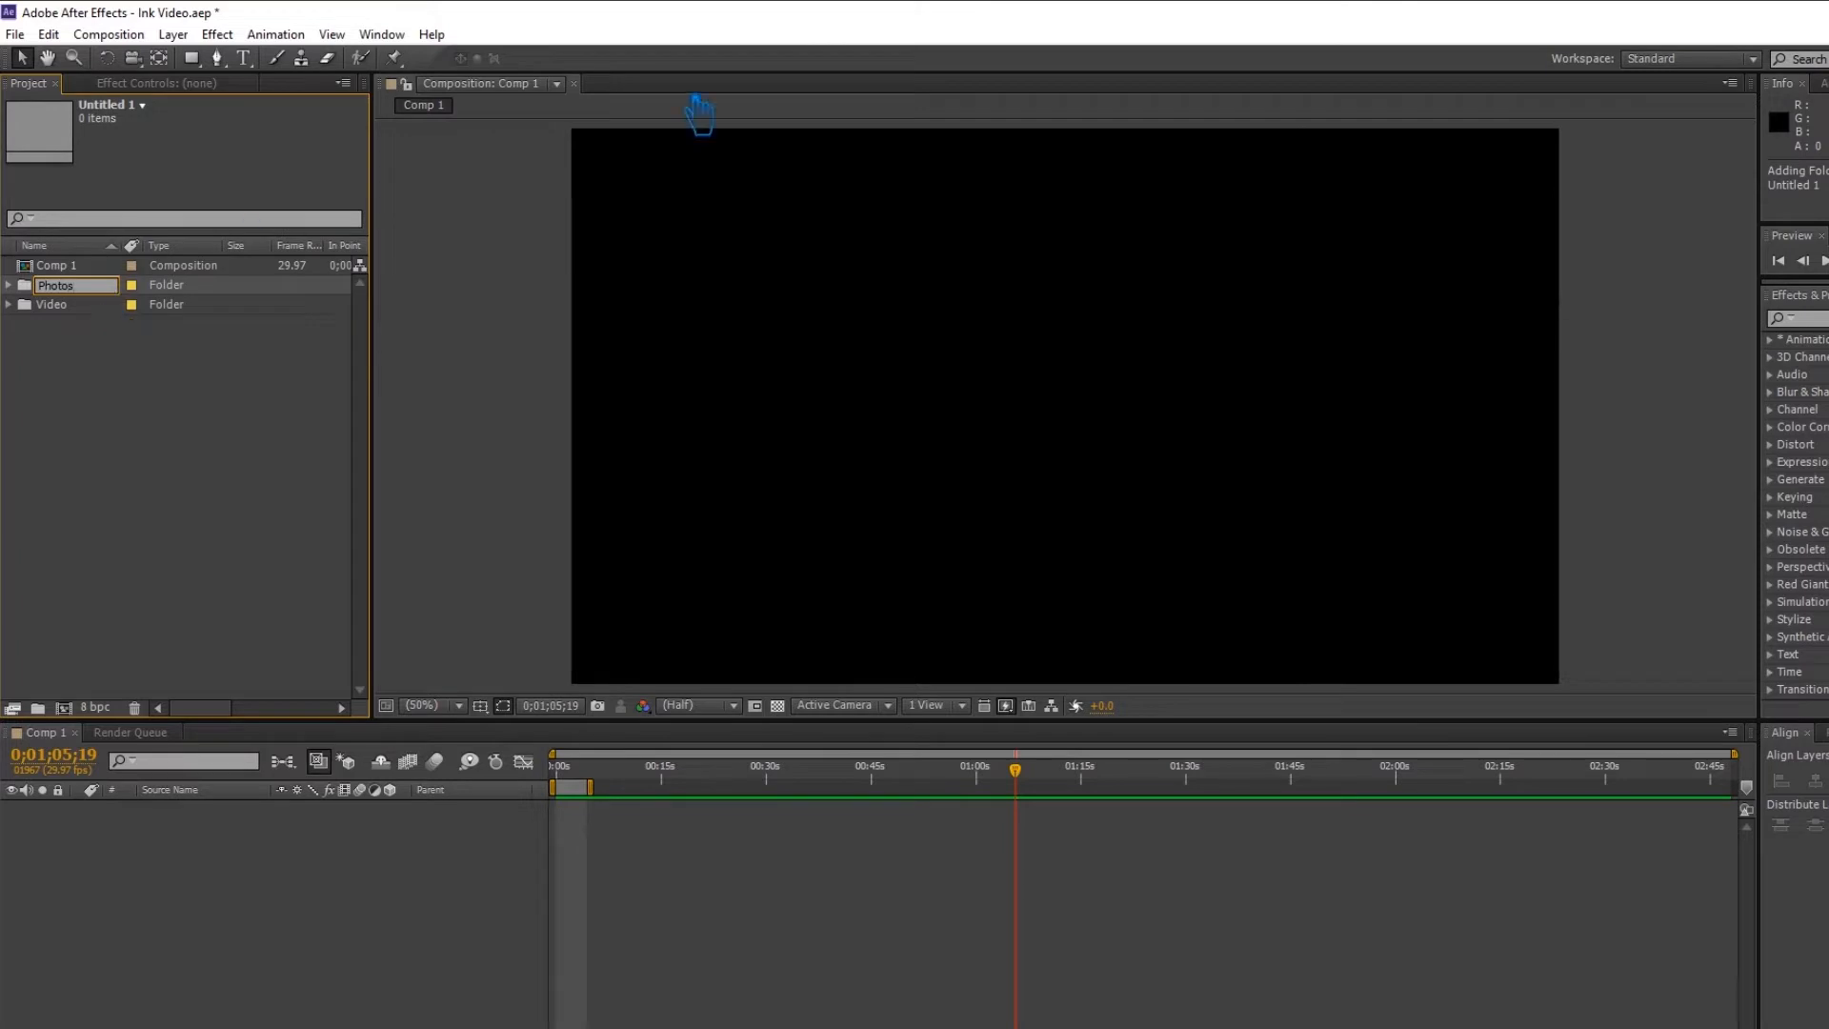
left_click(233, 455)
right_click(63, 305)
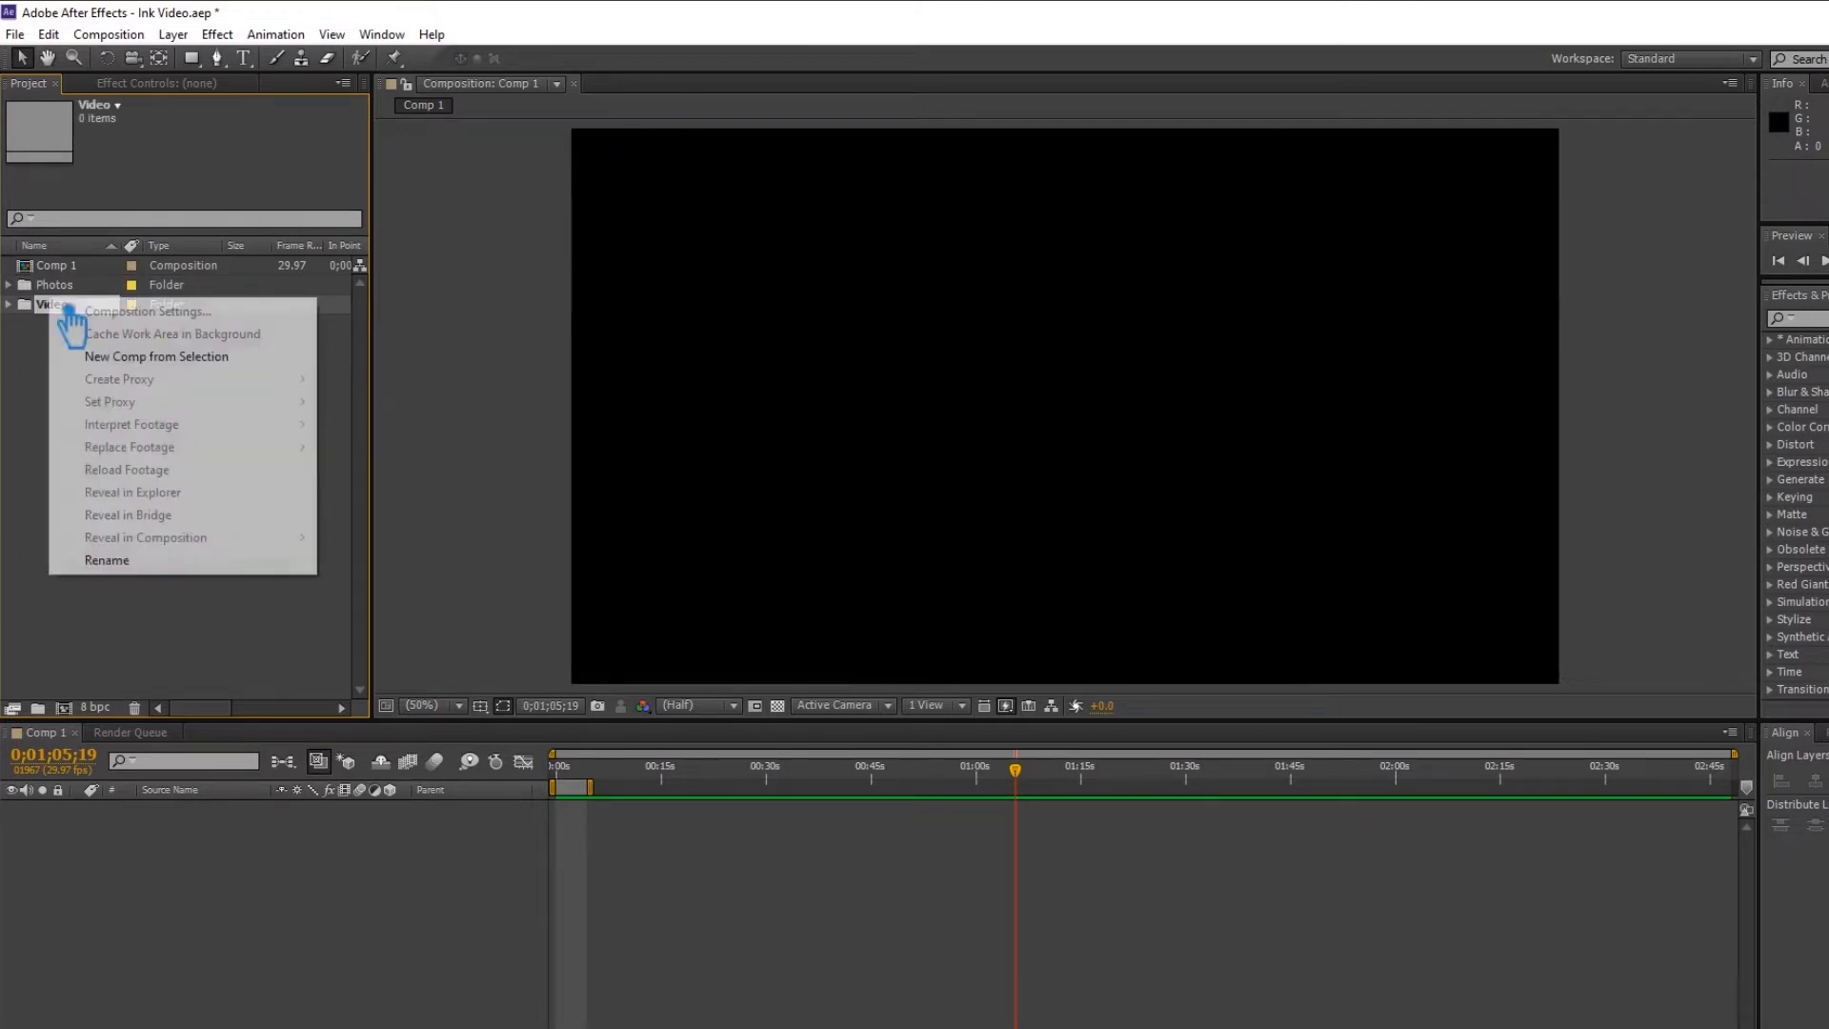
left_click(115, 561)
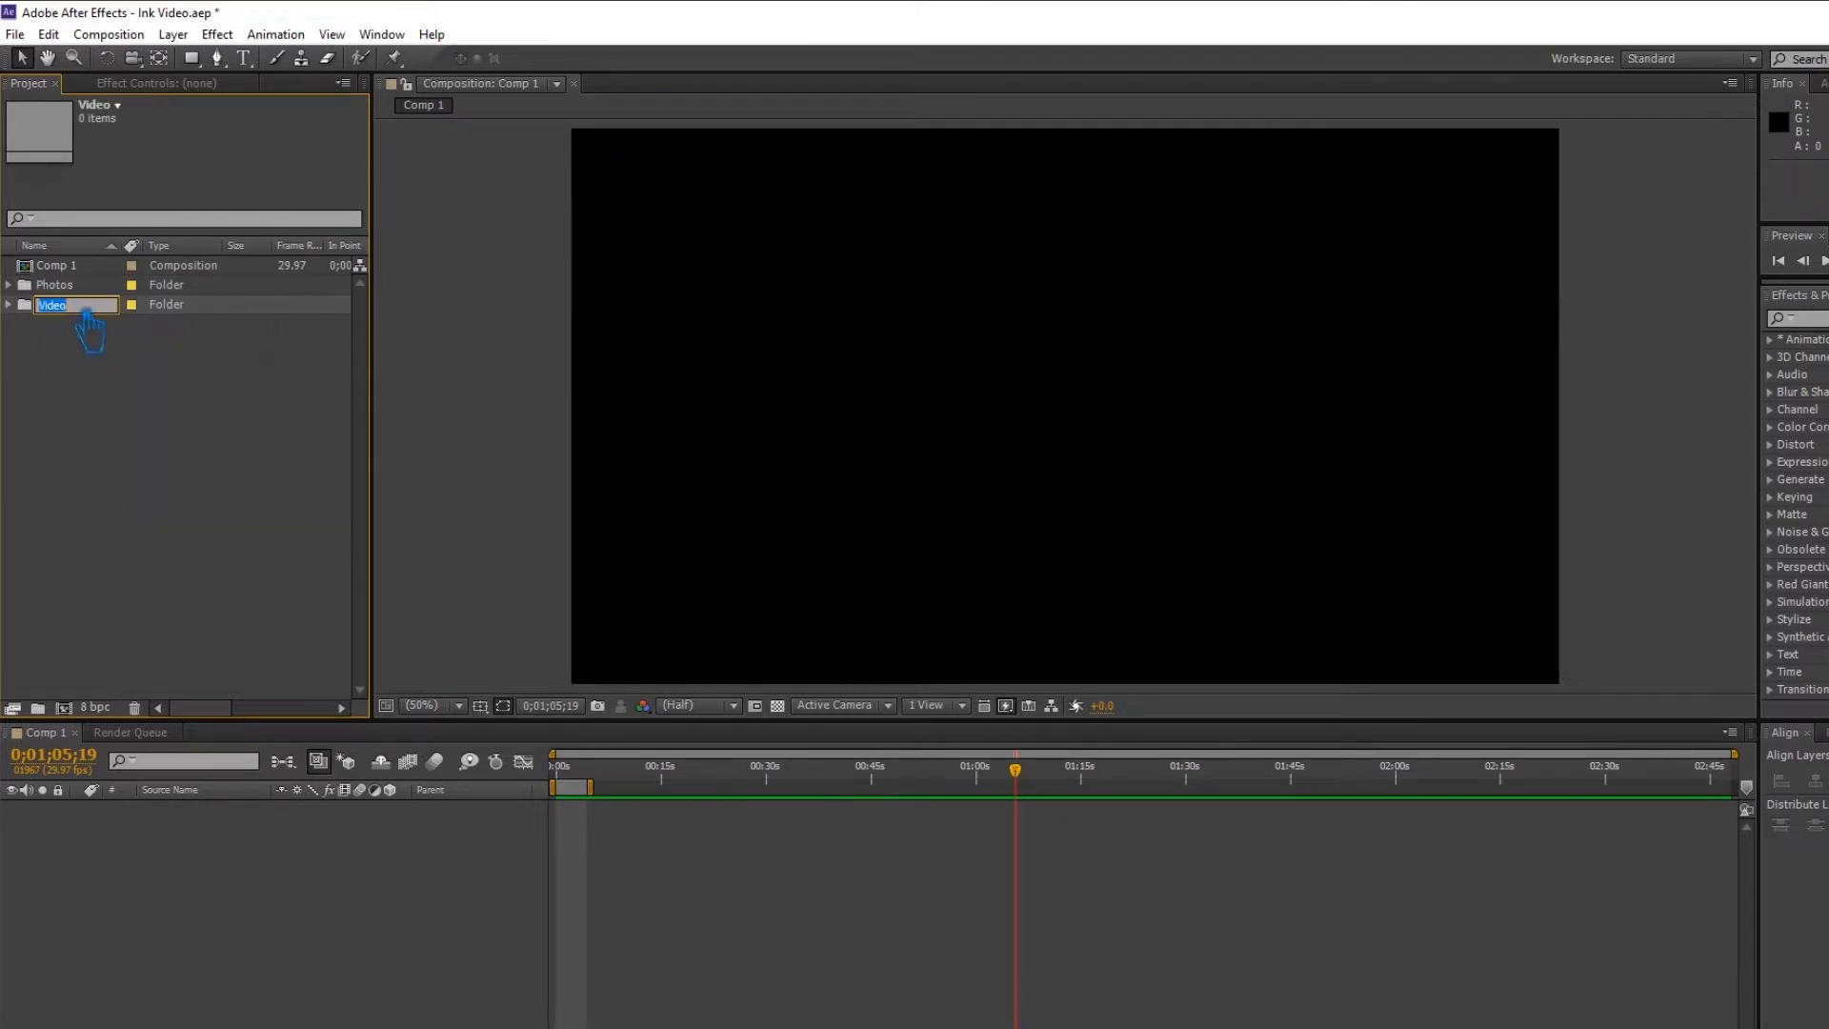
left_click(130, 493)
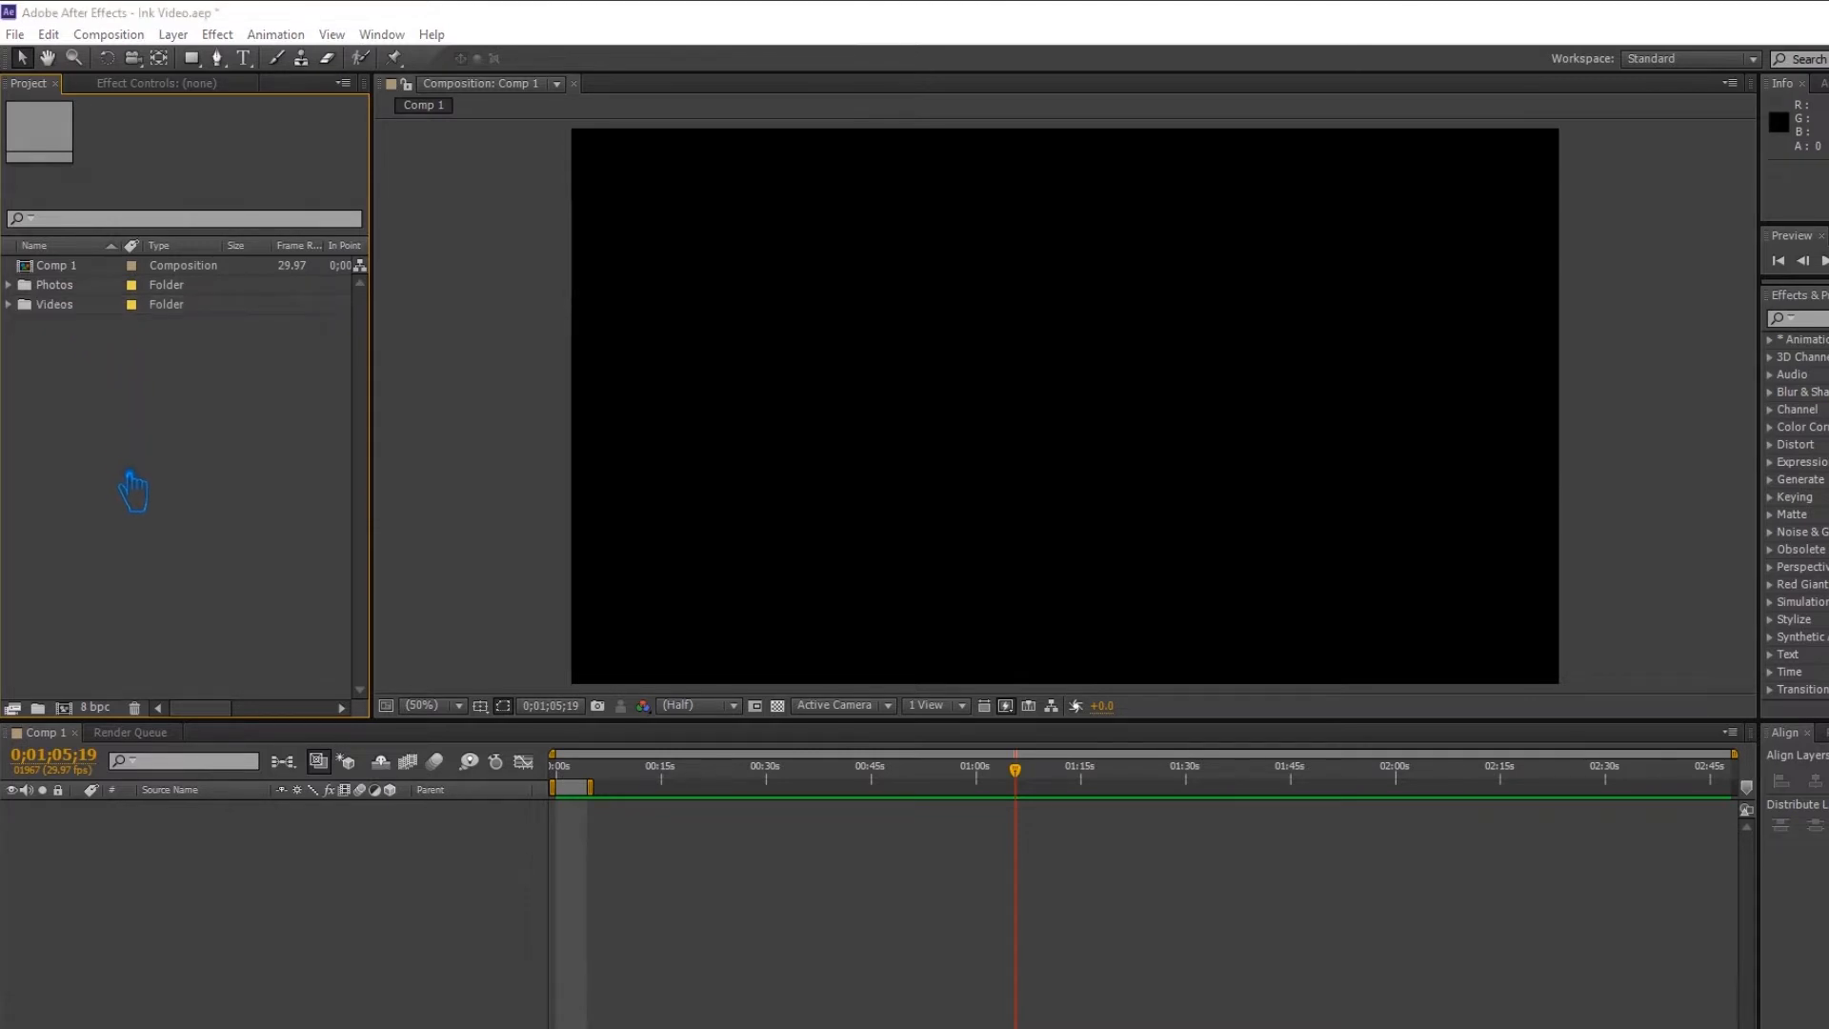
key("ctrl+i")
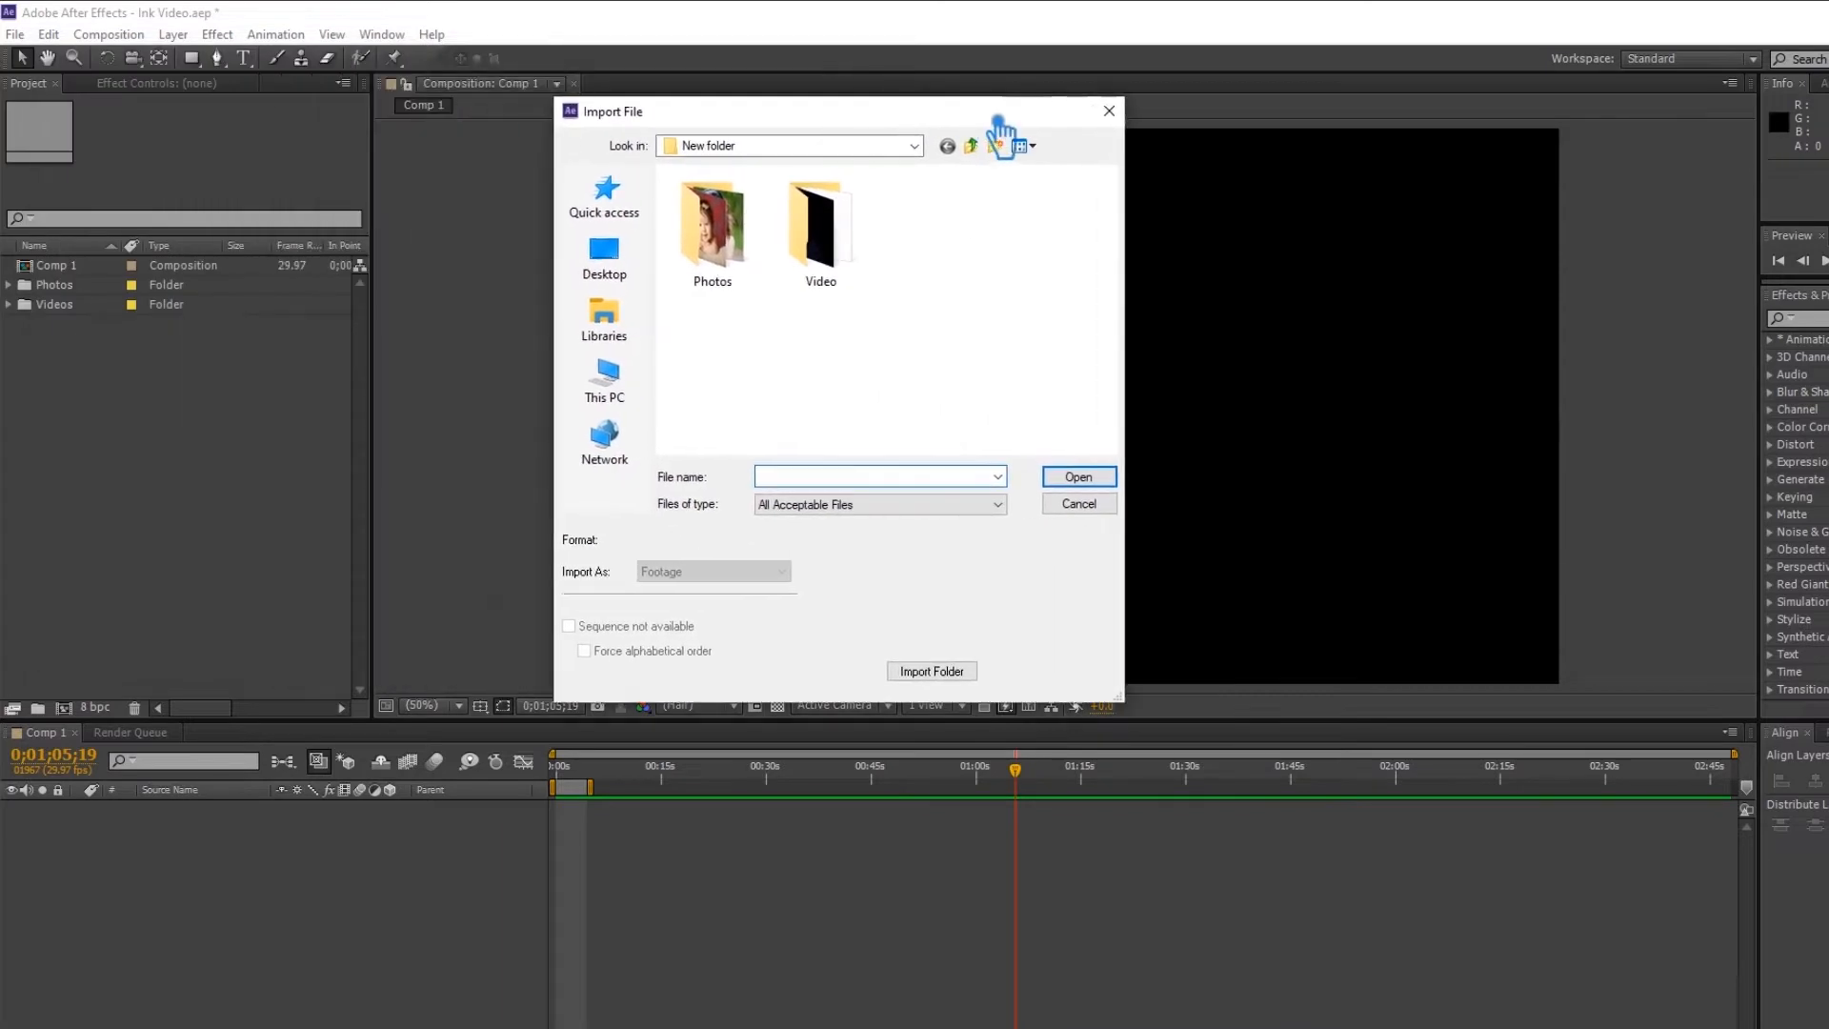
left_click(1107, 118)
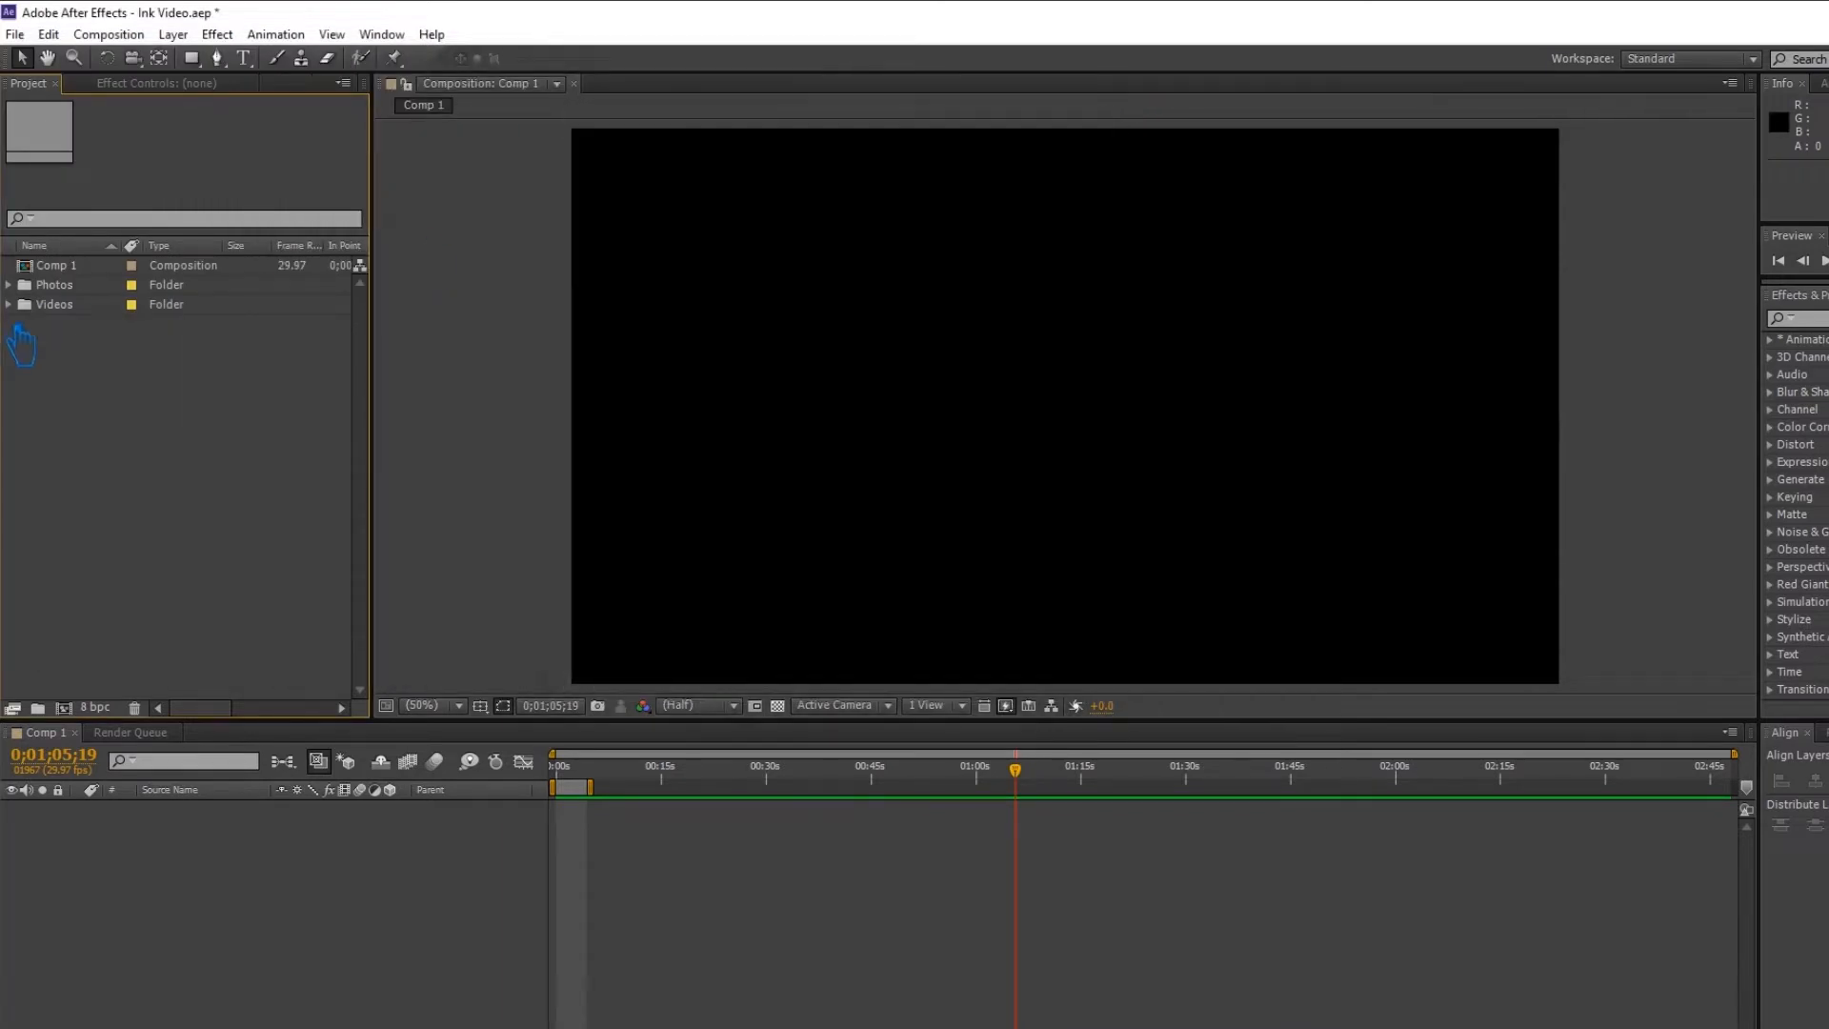
left_click(68, 286)
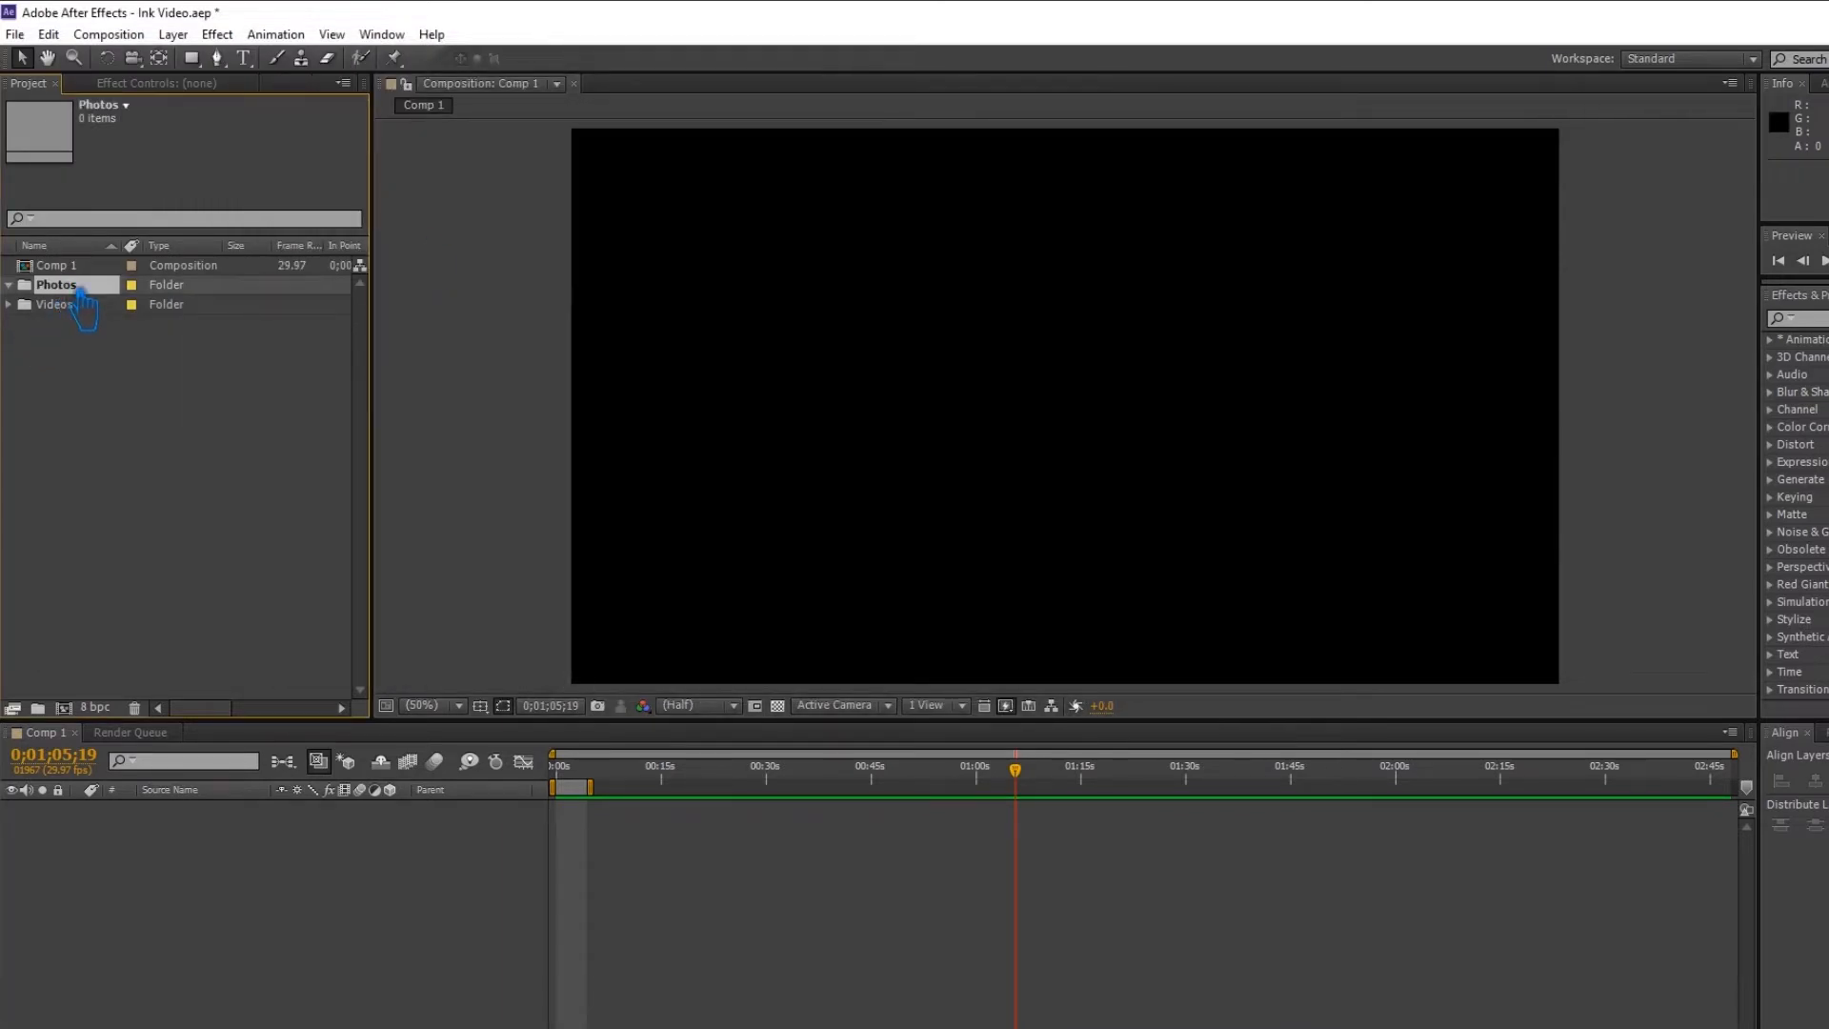
right_click(79, 290)
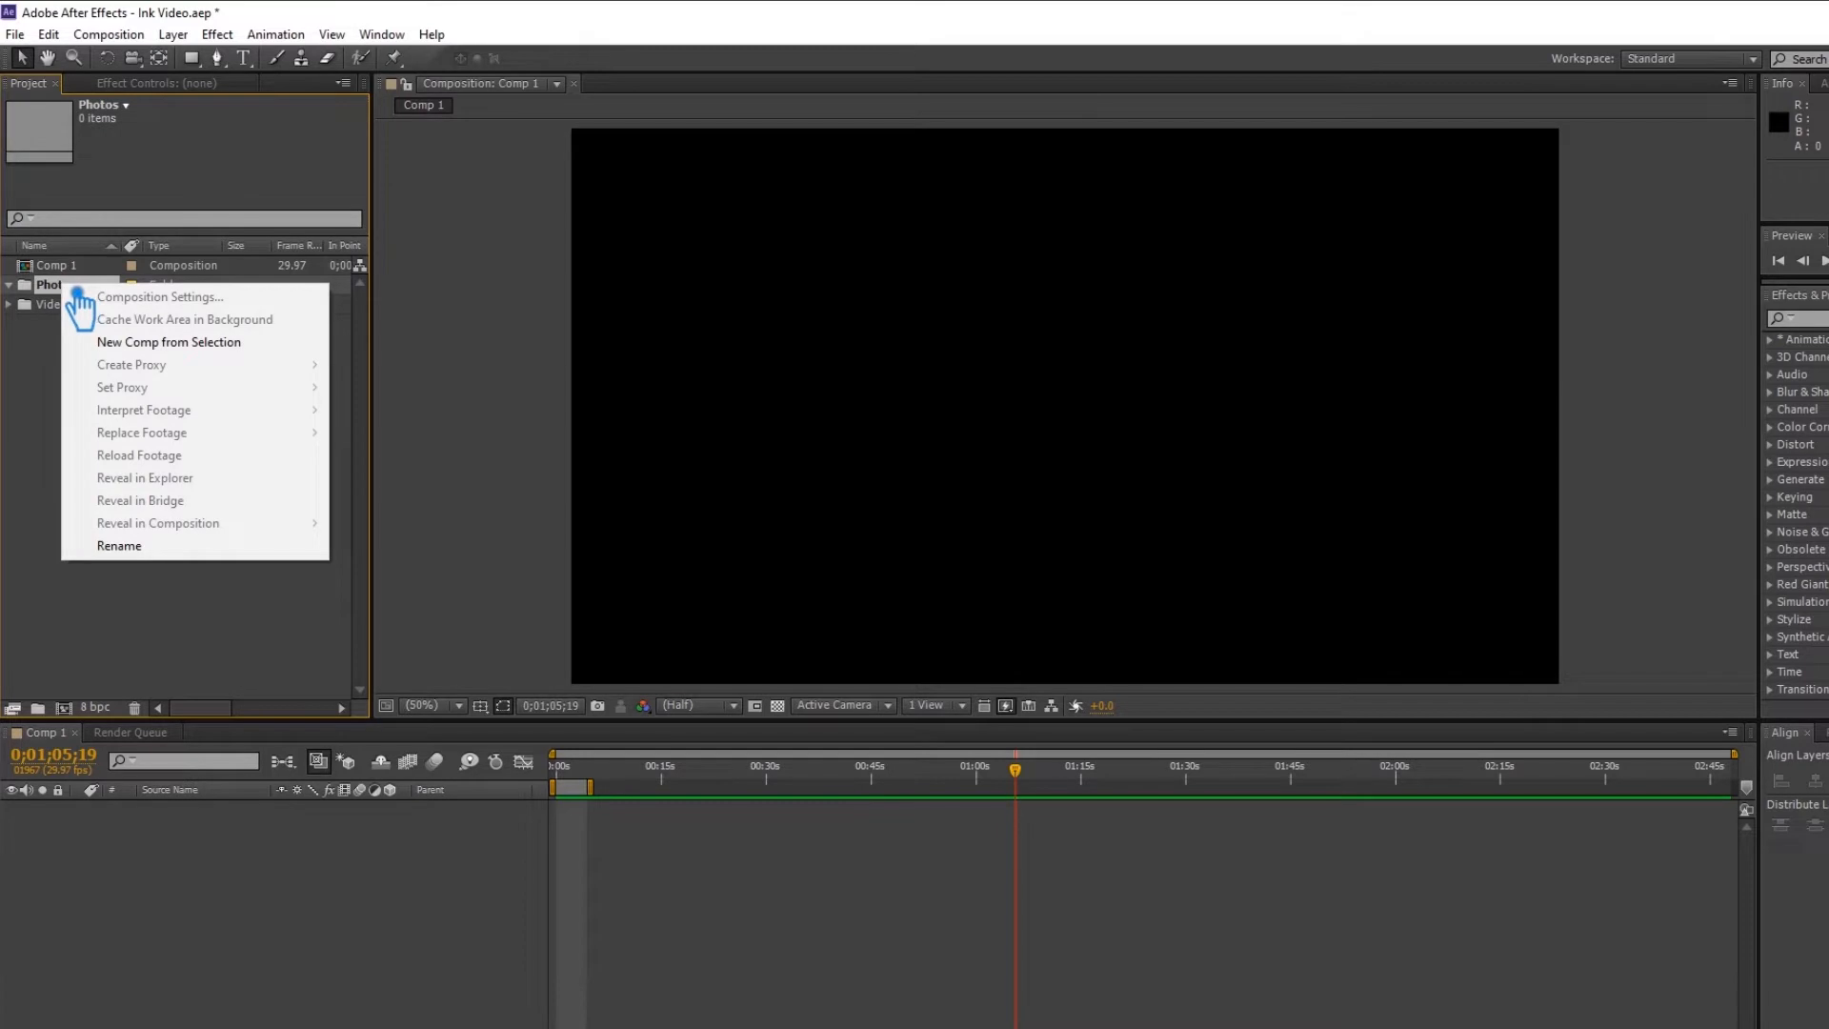
left_click(46, 364)
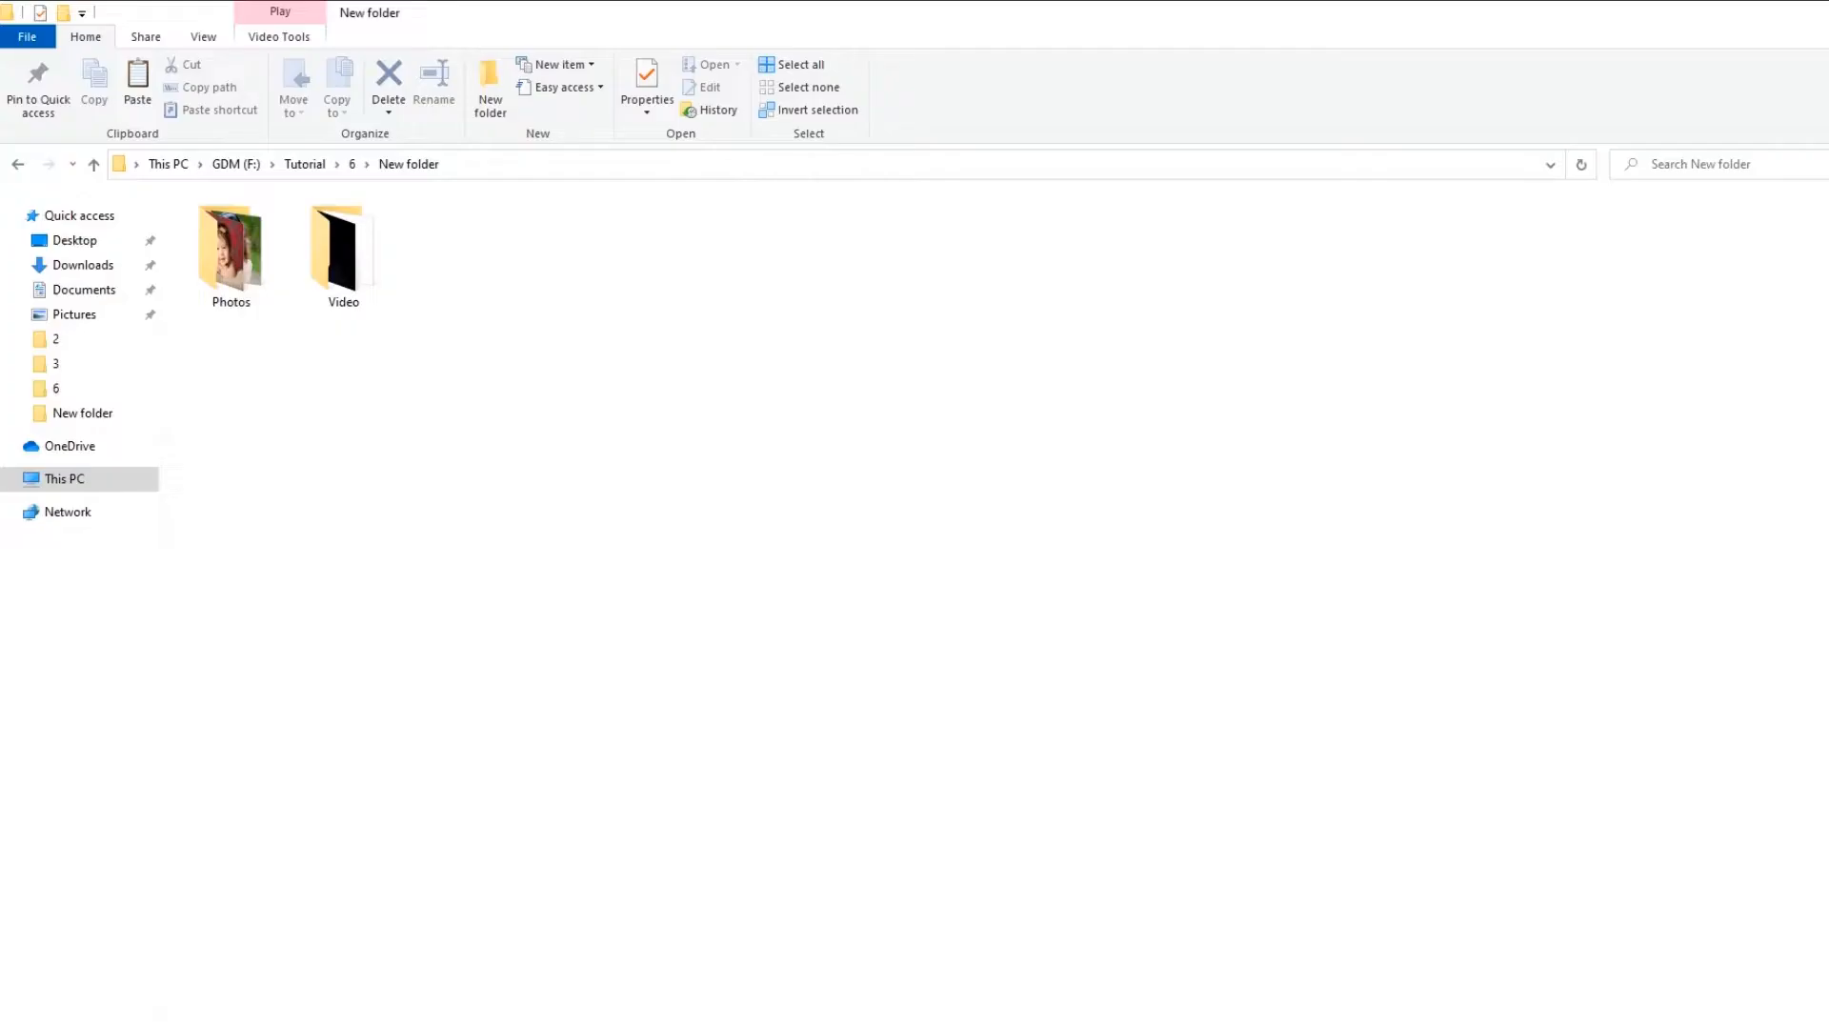
In File Explorer, select all the images in the Photos folder and import them into the project's Photos folder.
double_click(267, 279)
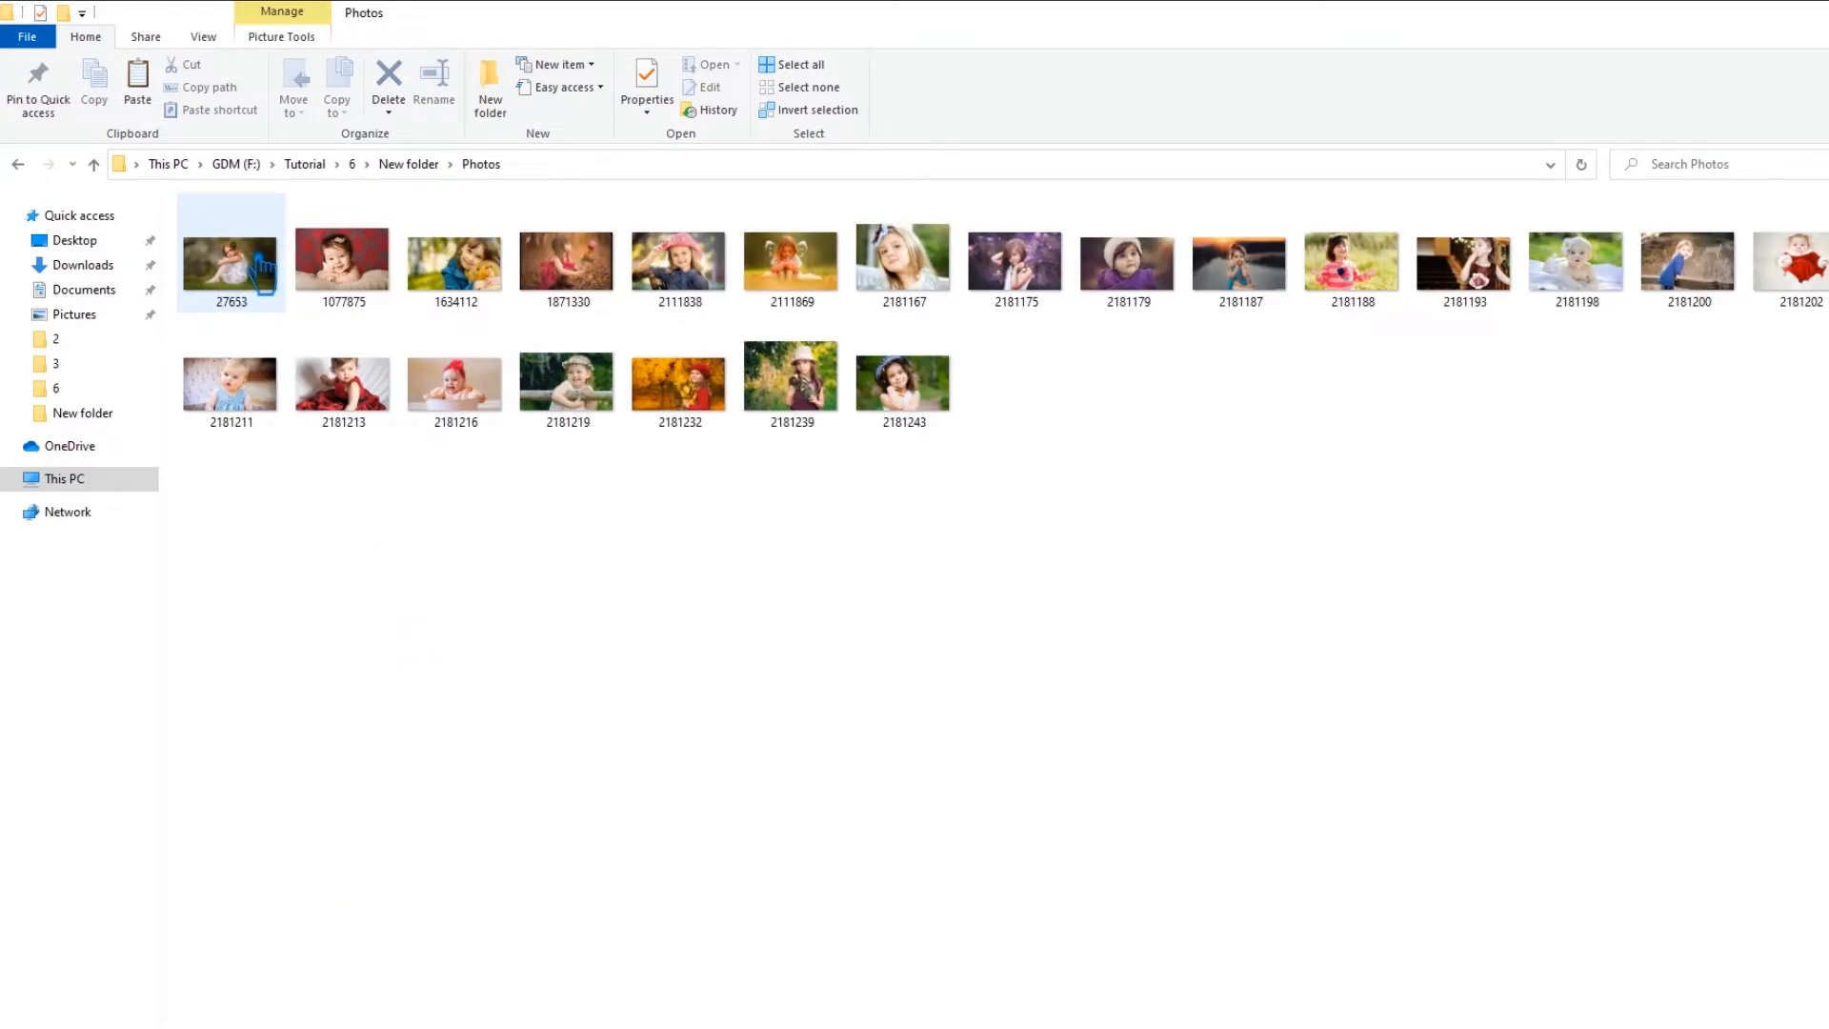
left_click(260, 271)
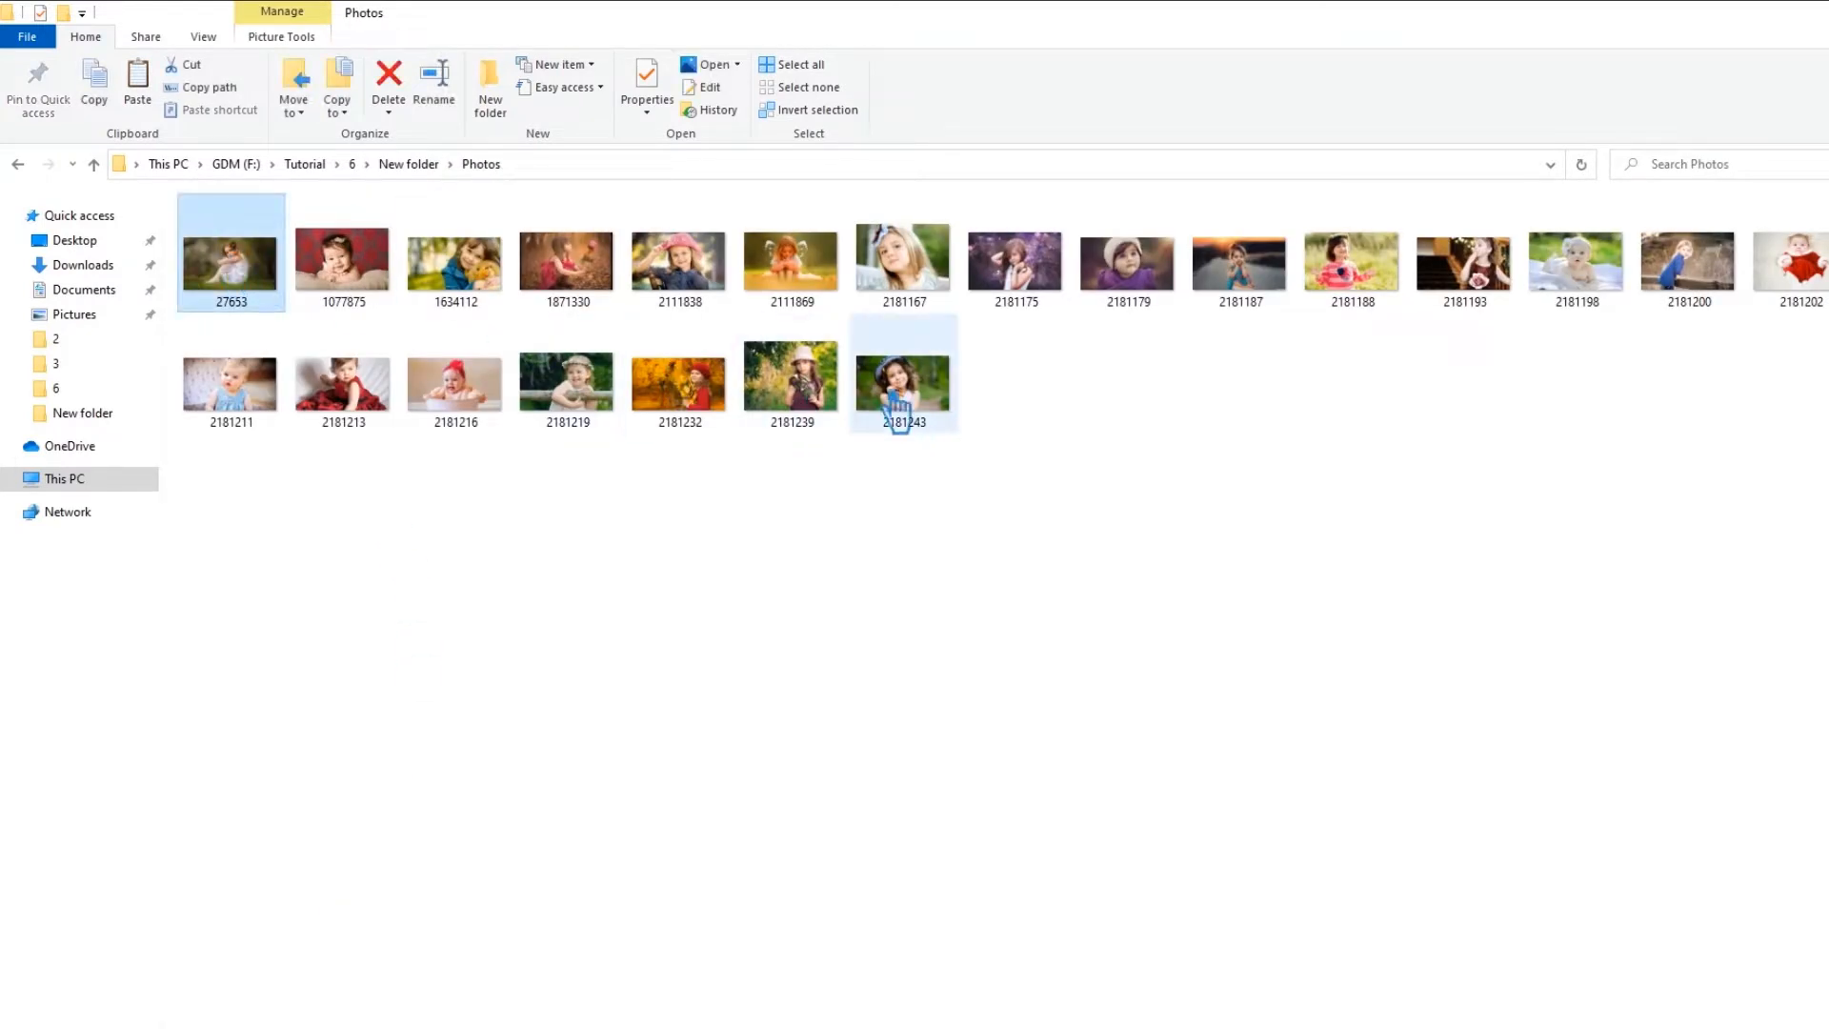
left_click(900, 415, "shift")
left_click_drag(583, 377, 76, 306)
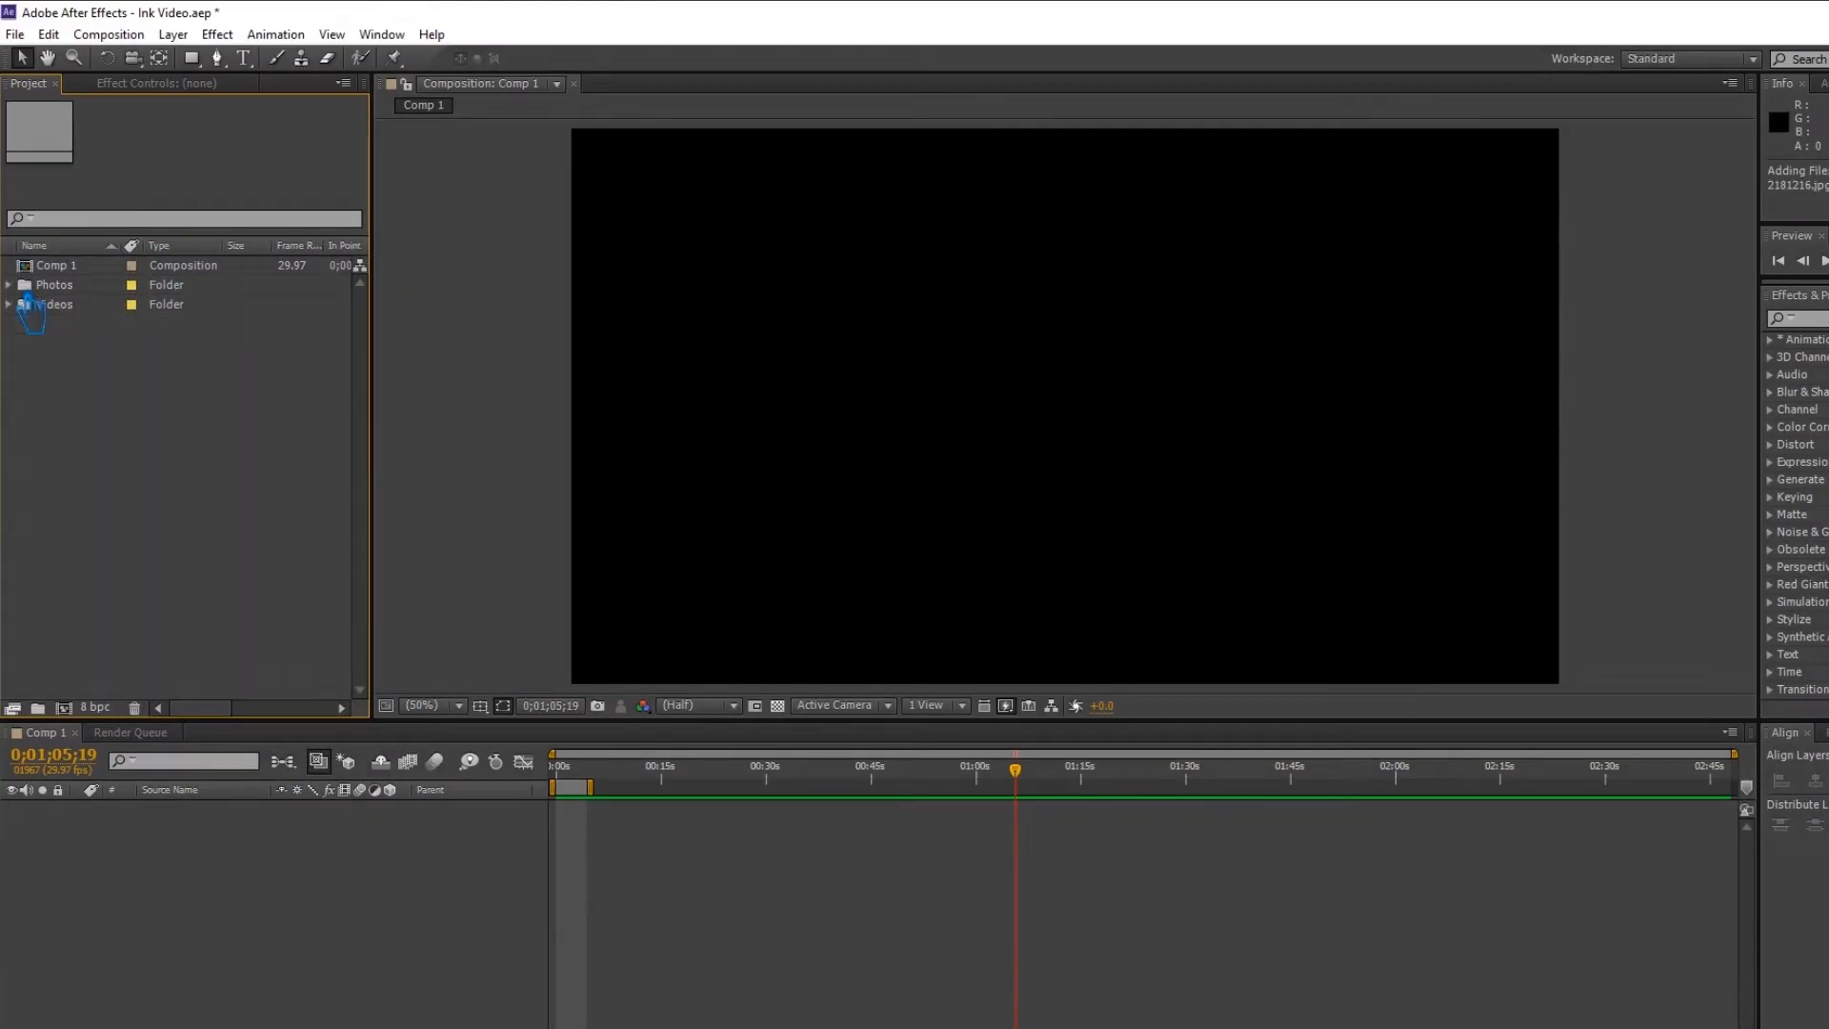
Return to File Explorer and import the clips from the Video folder into the project's Videos folder.
left_click(64, 305)
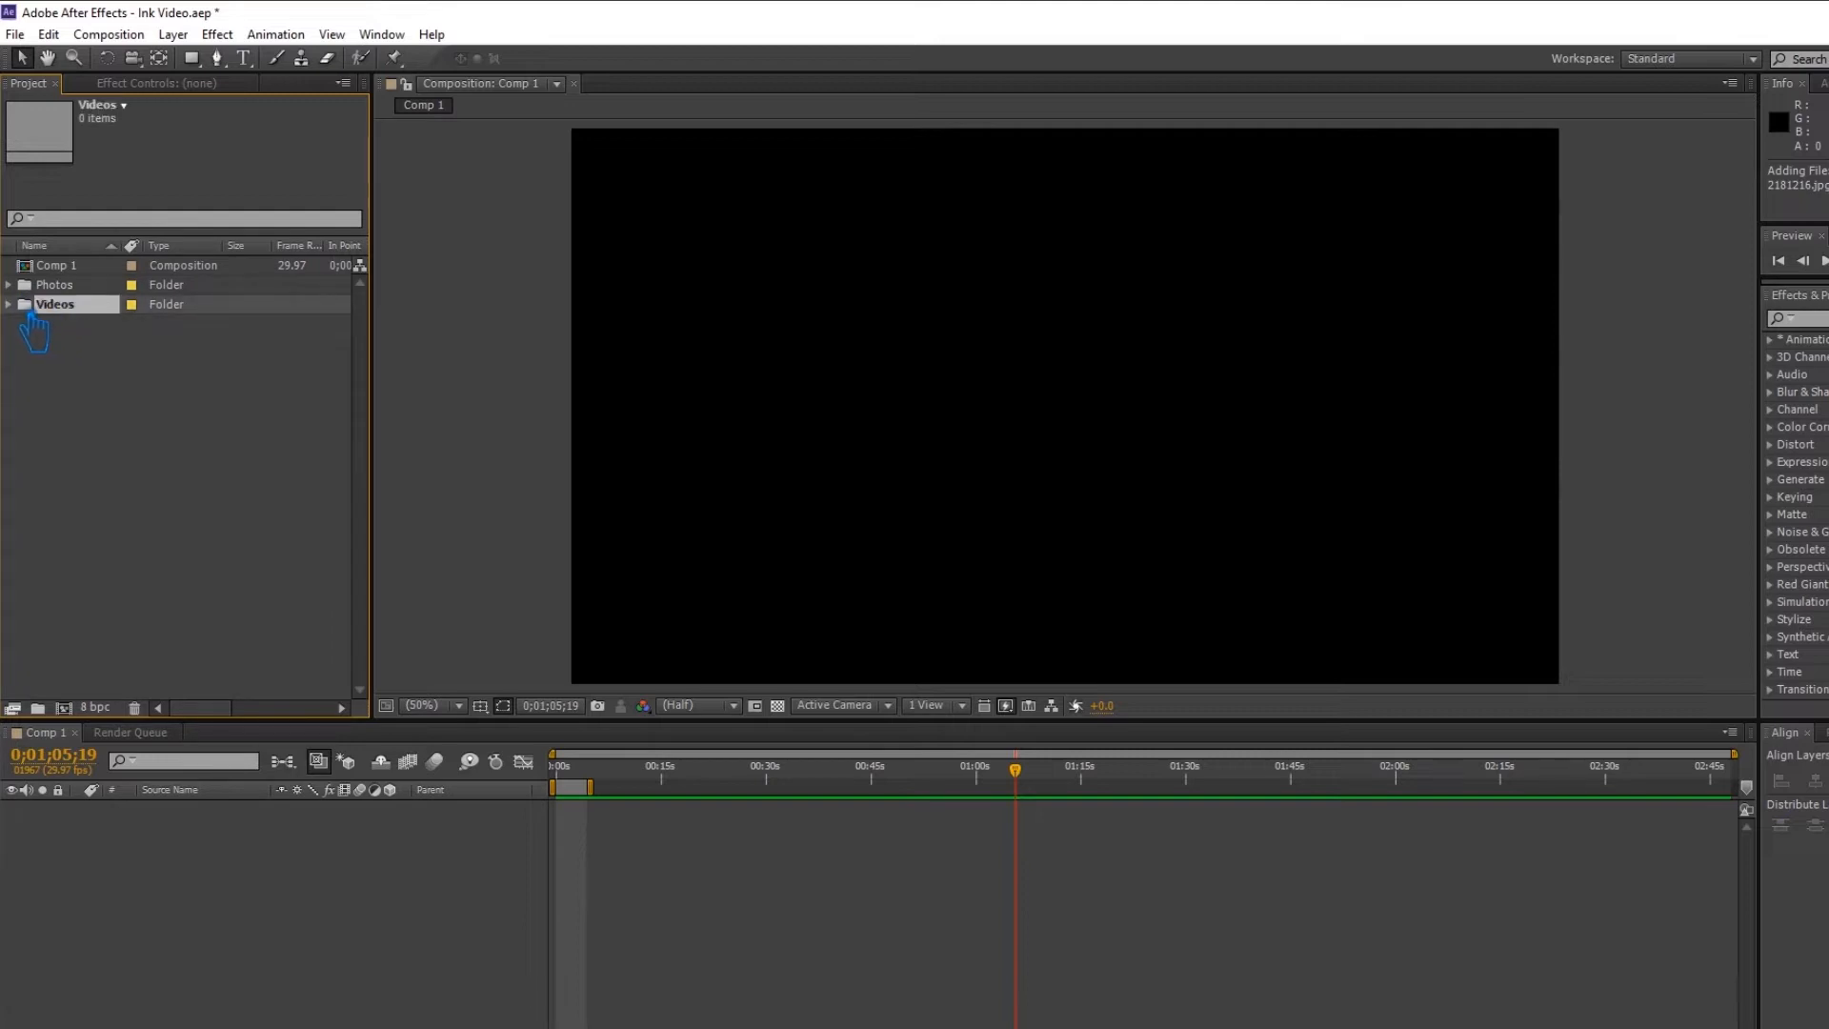
left_click(203, 1025)
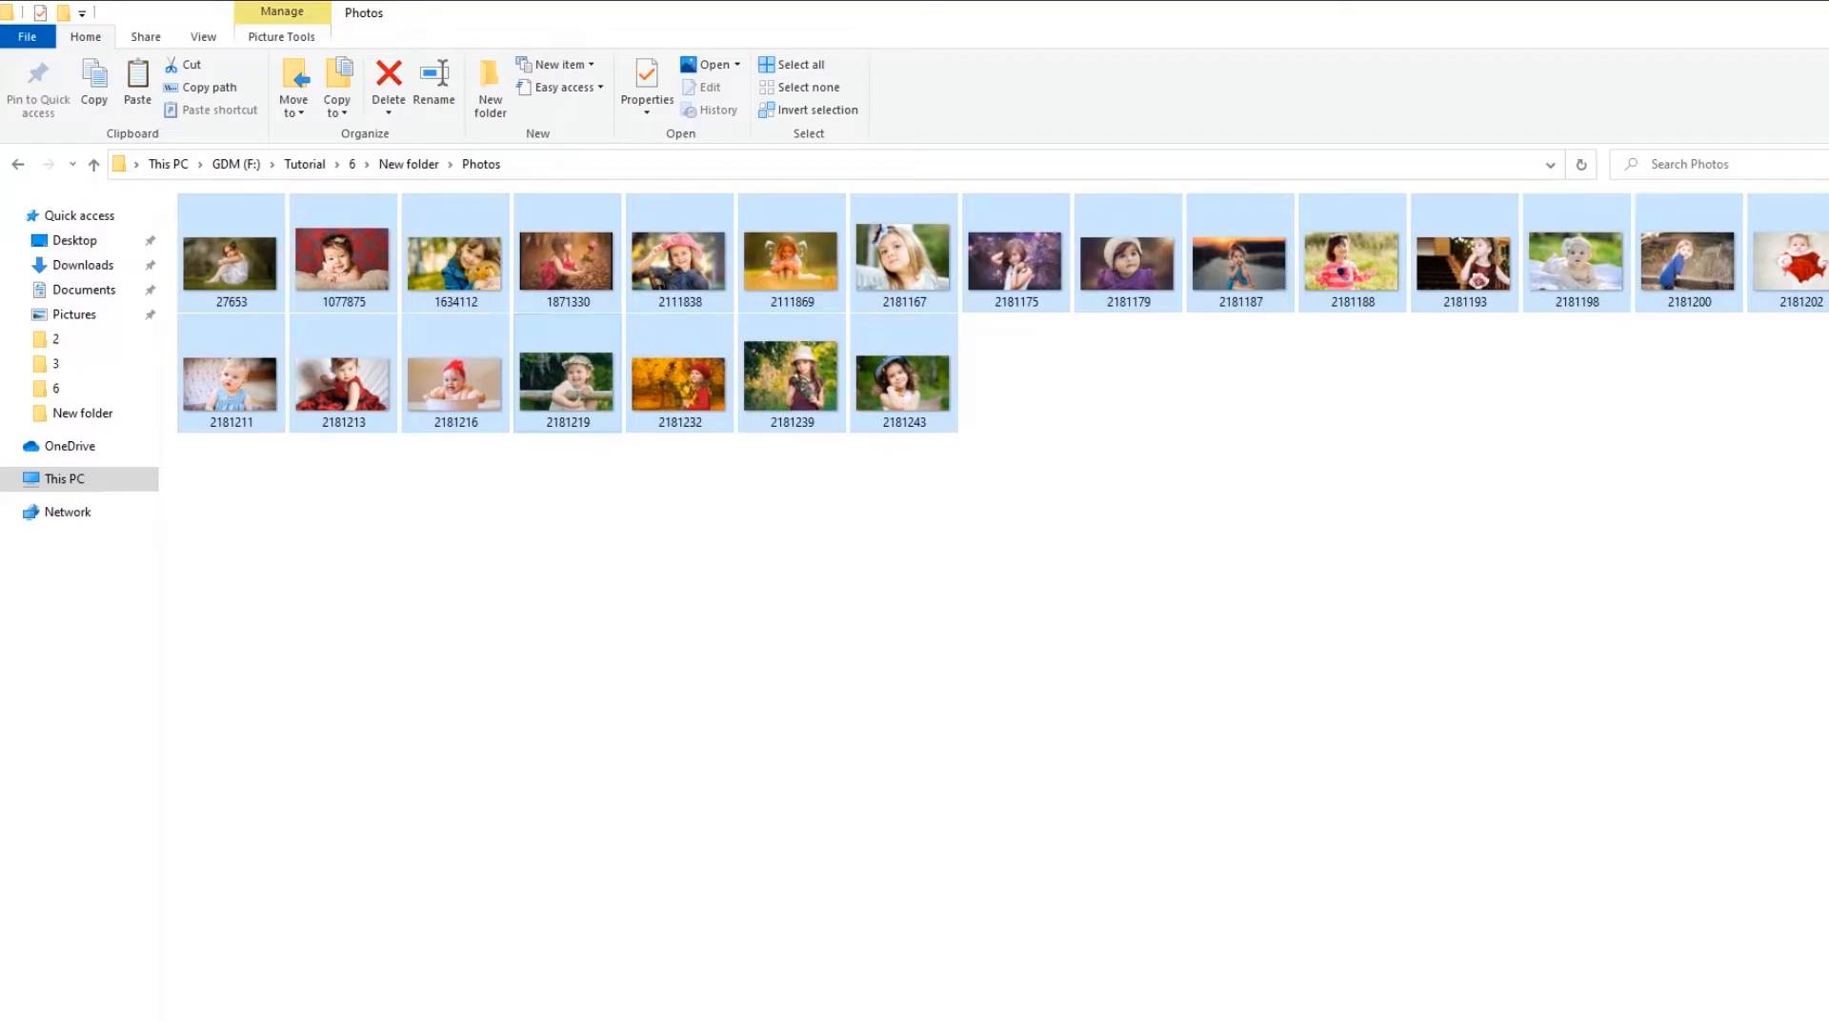
left_click(99, 165)
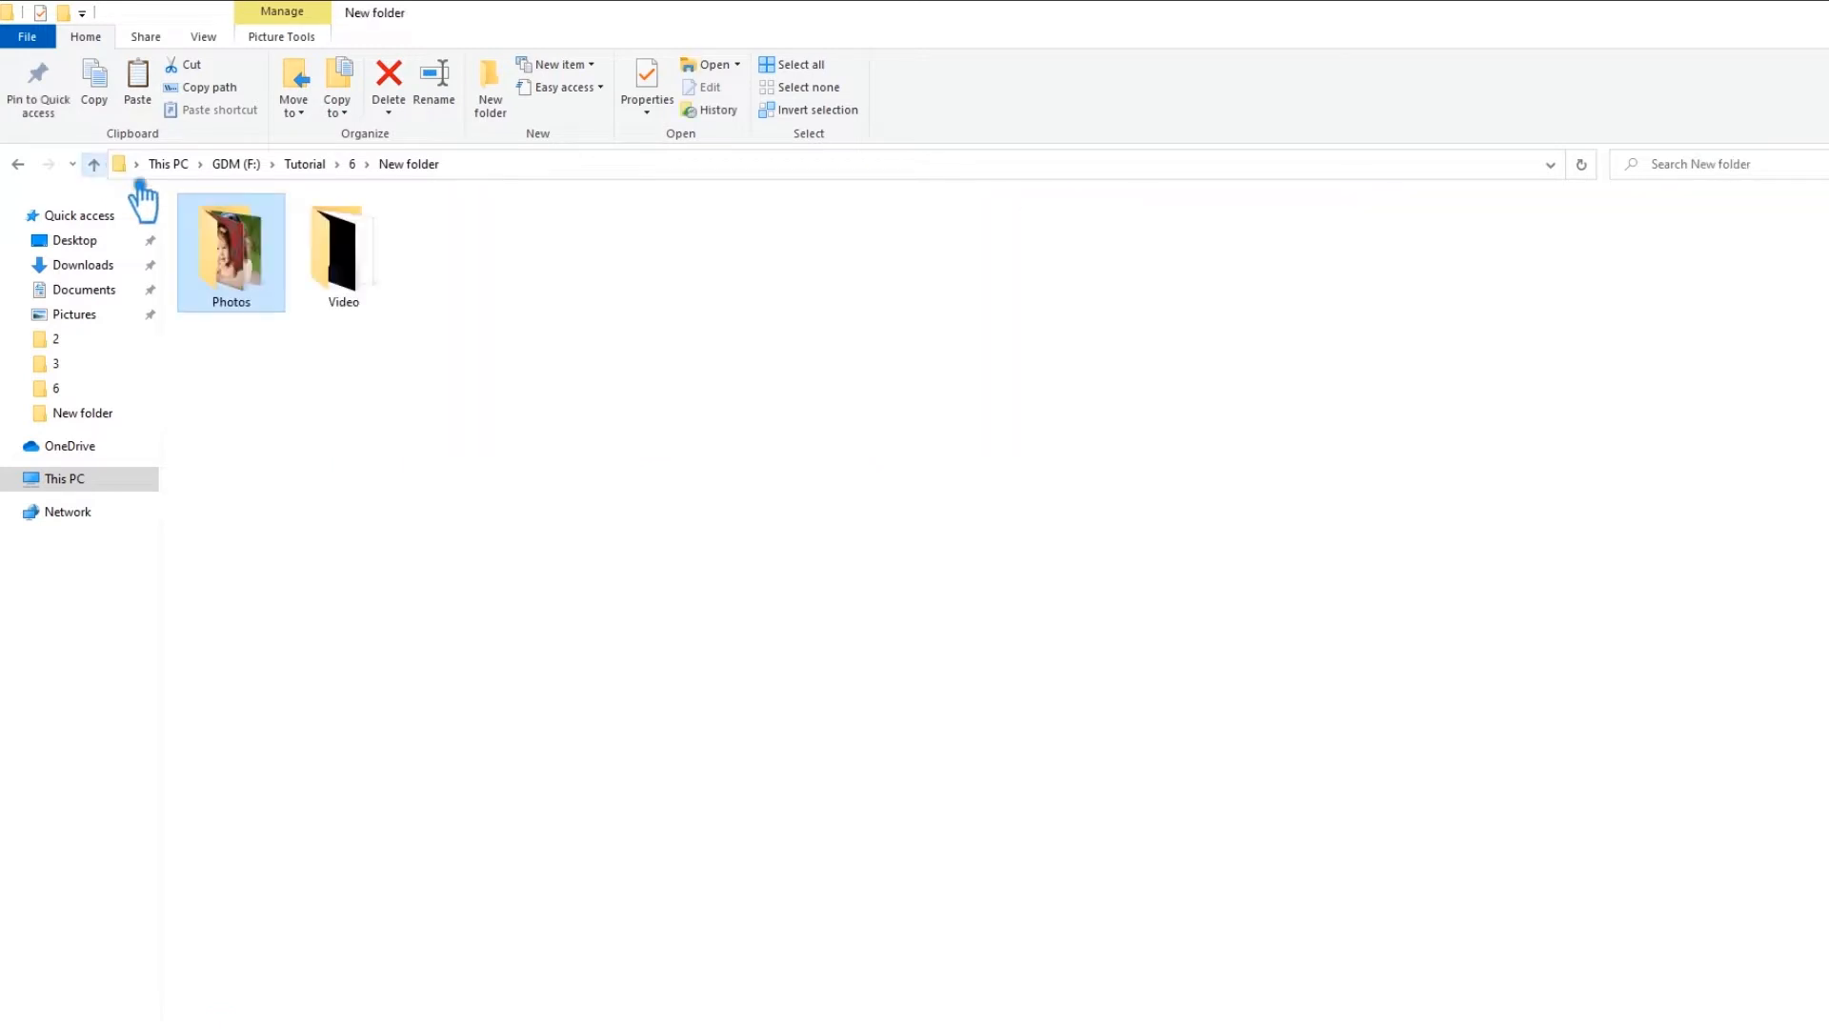
double_click(376, 291)
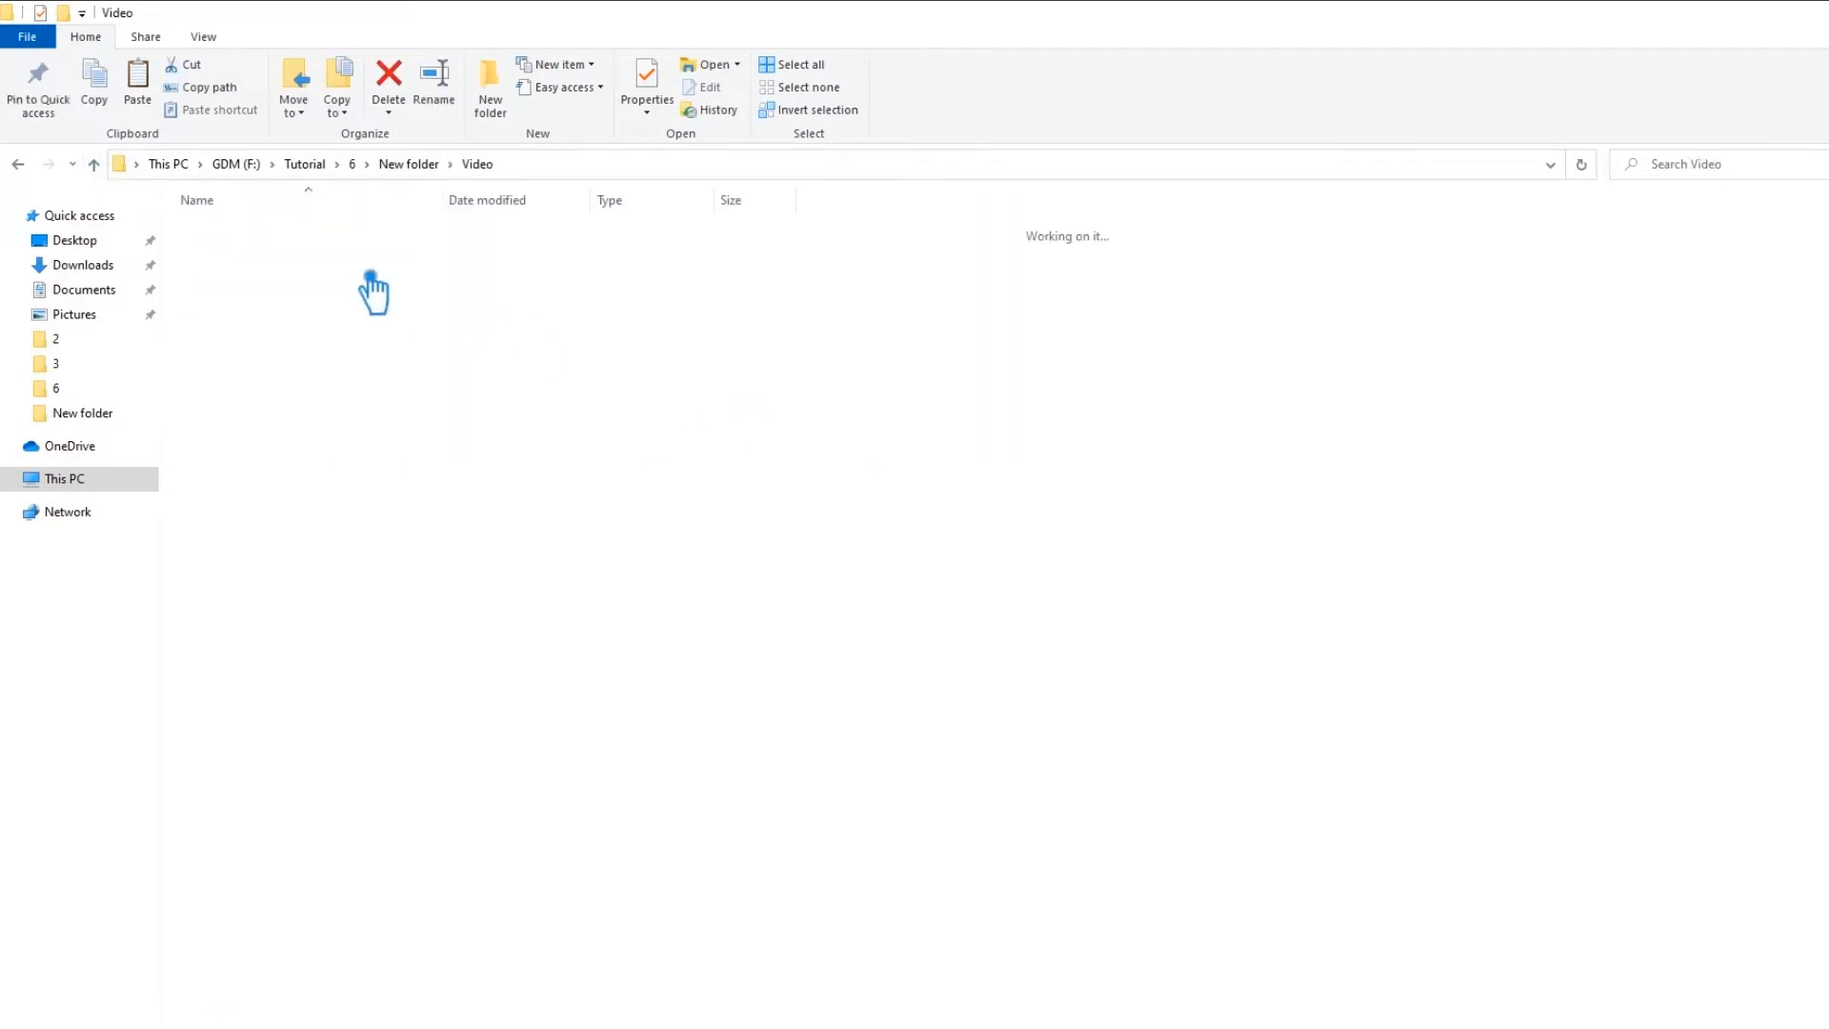
left_click_drag(1070, 384, 102, 327)
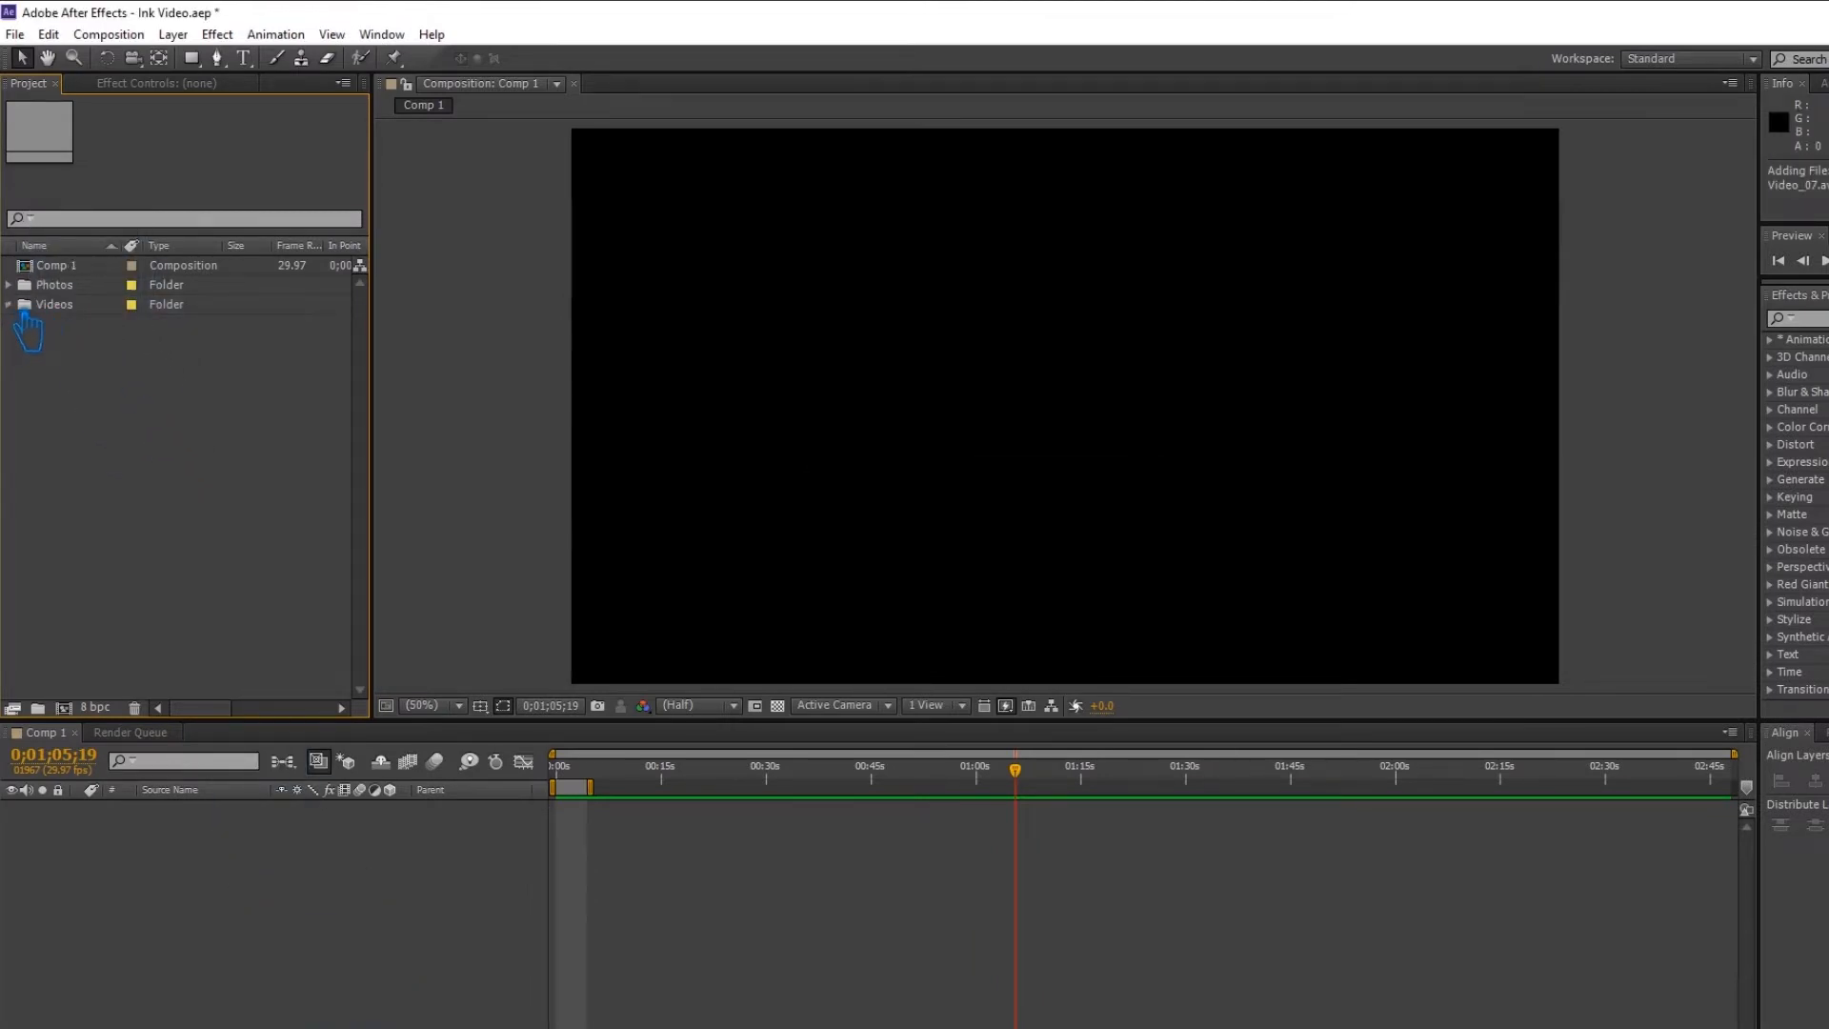
Add Video_01.avi through Video_07.avi to the Comp 1 timeline and save the project with the playhead at the start.
left_click_drag(200, 514, 83, 277)
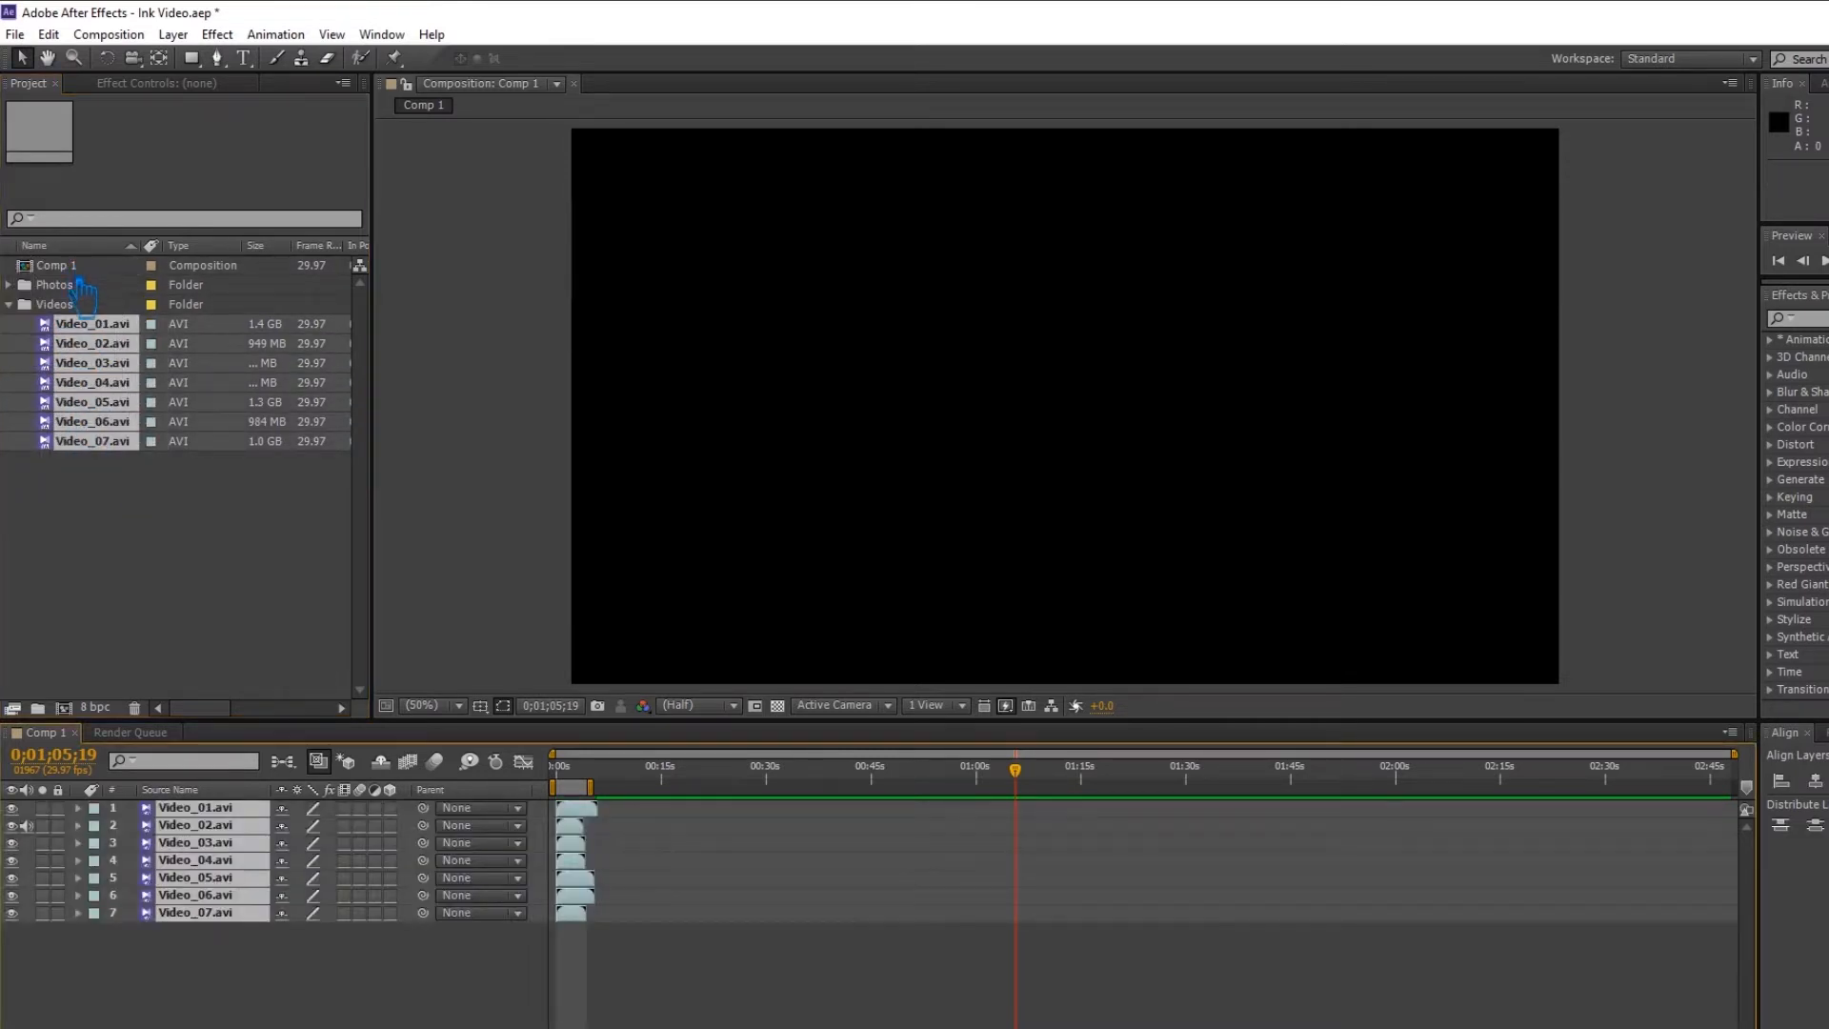
left_click(395, 995)
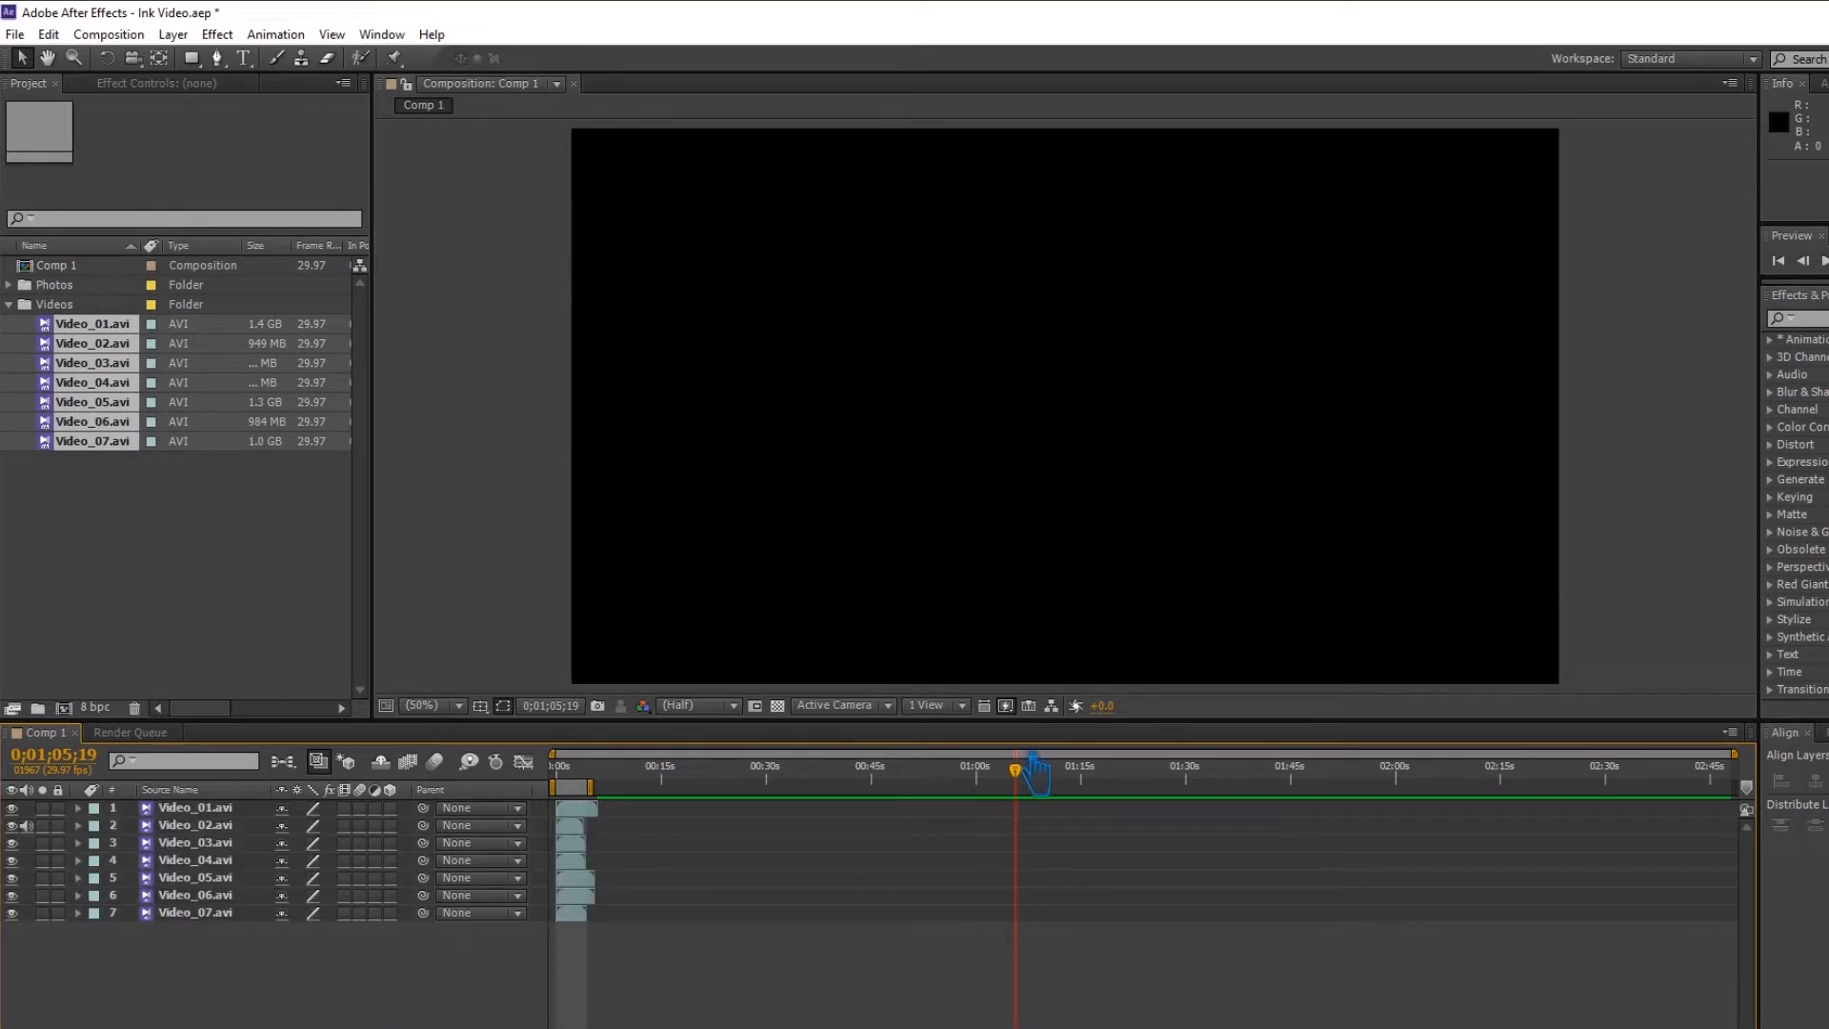
left_click_drag(1015, 769, 534, 741)
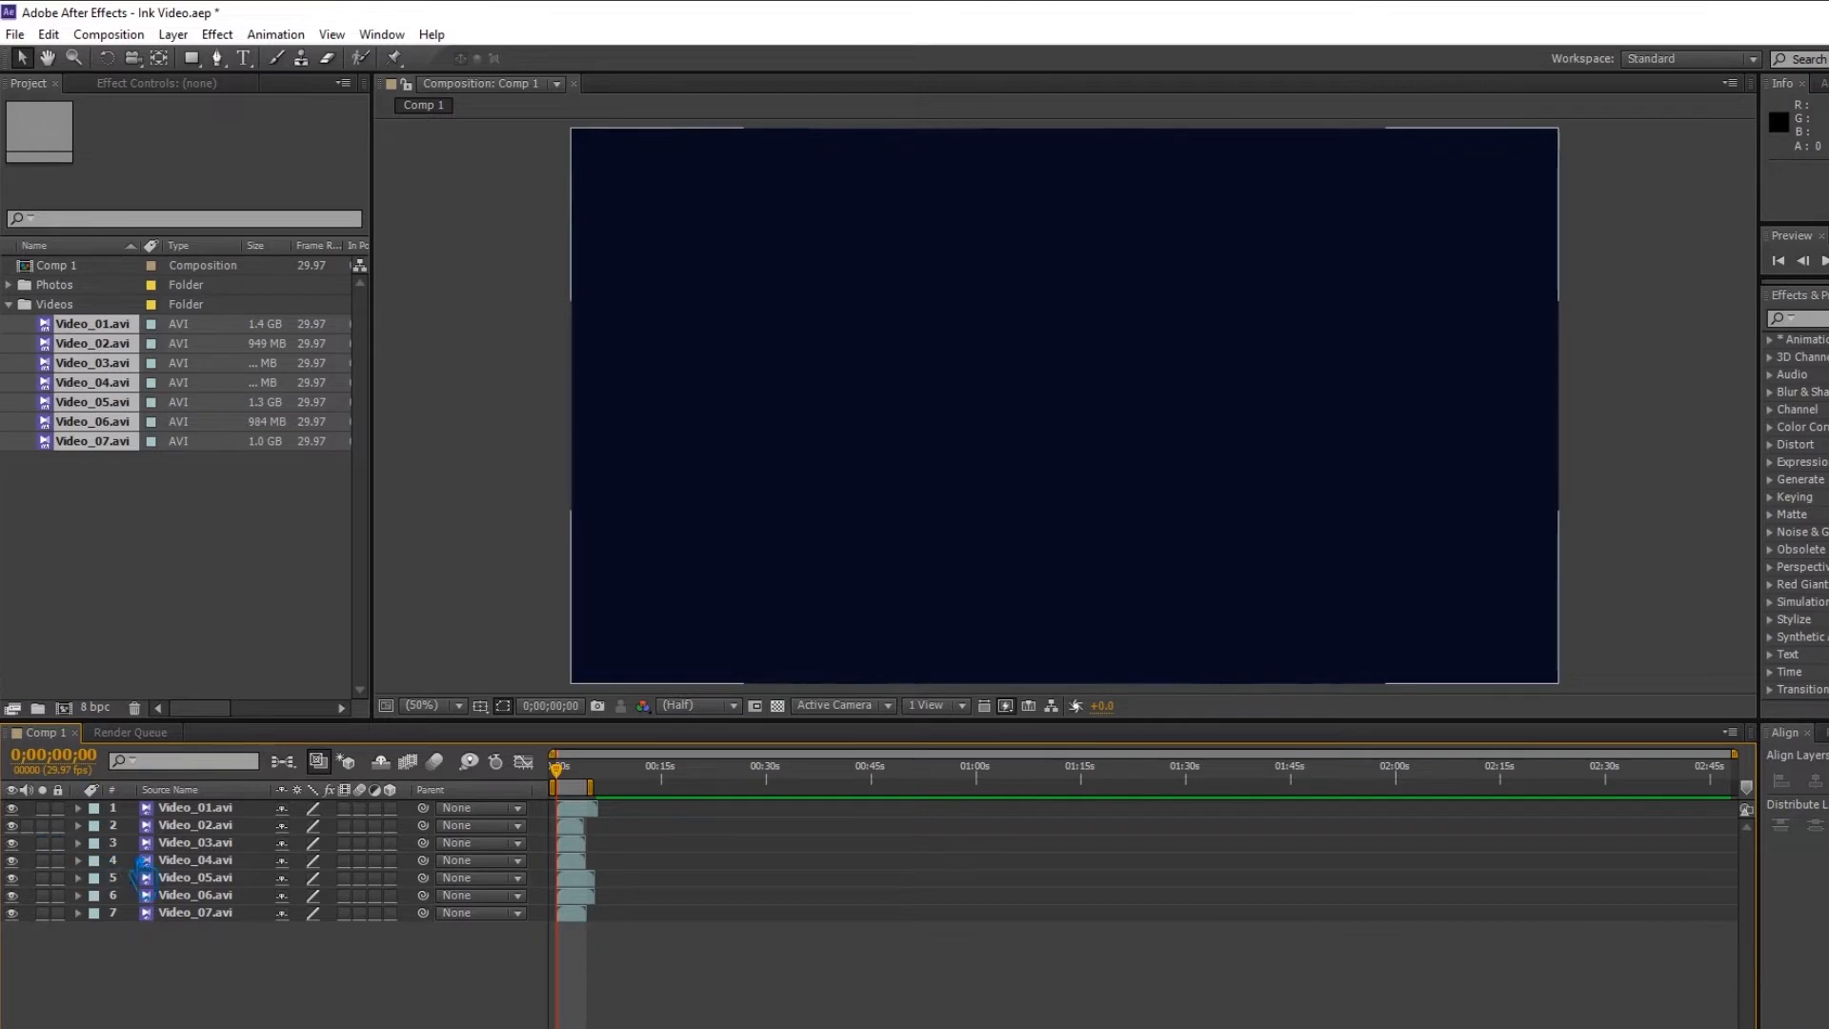
key("ctrl+s")
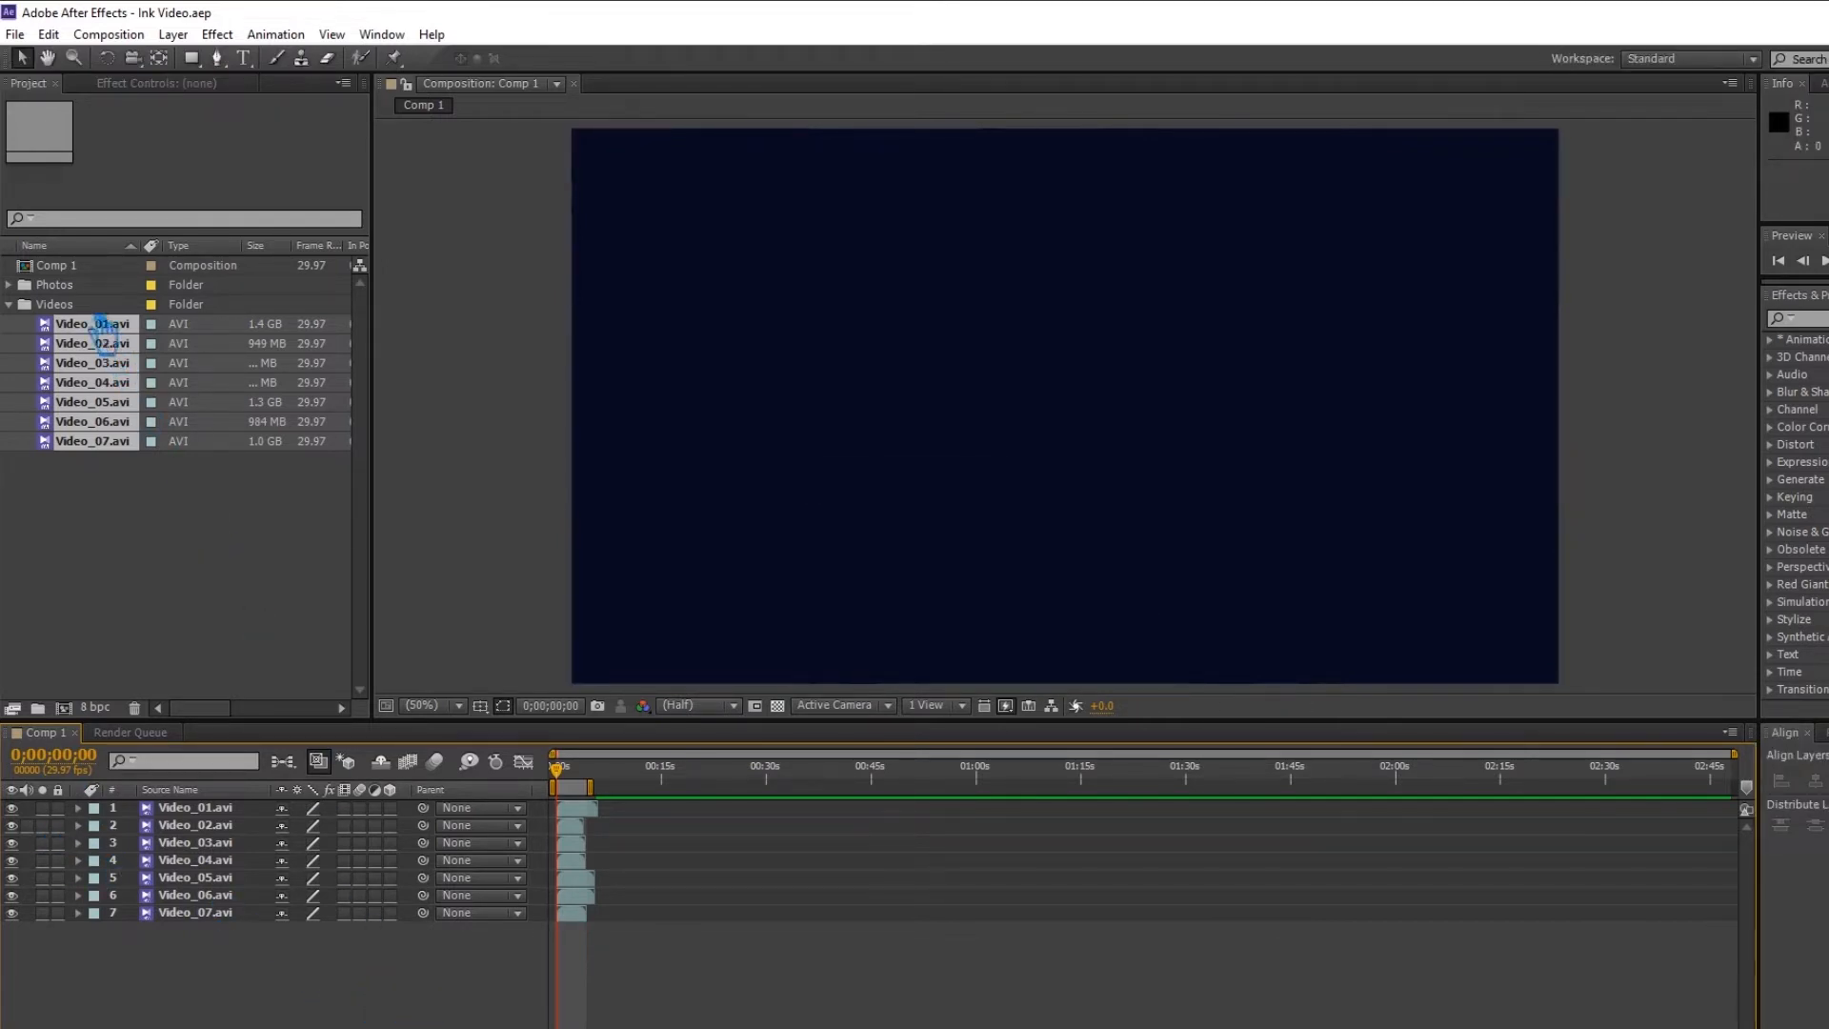
Add the seven photos from 1077875.jpg through 2181175.jpg to the Comp 1 timeline above the video layers.
left_click(9, 285)
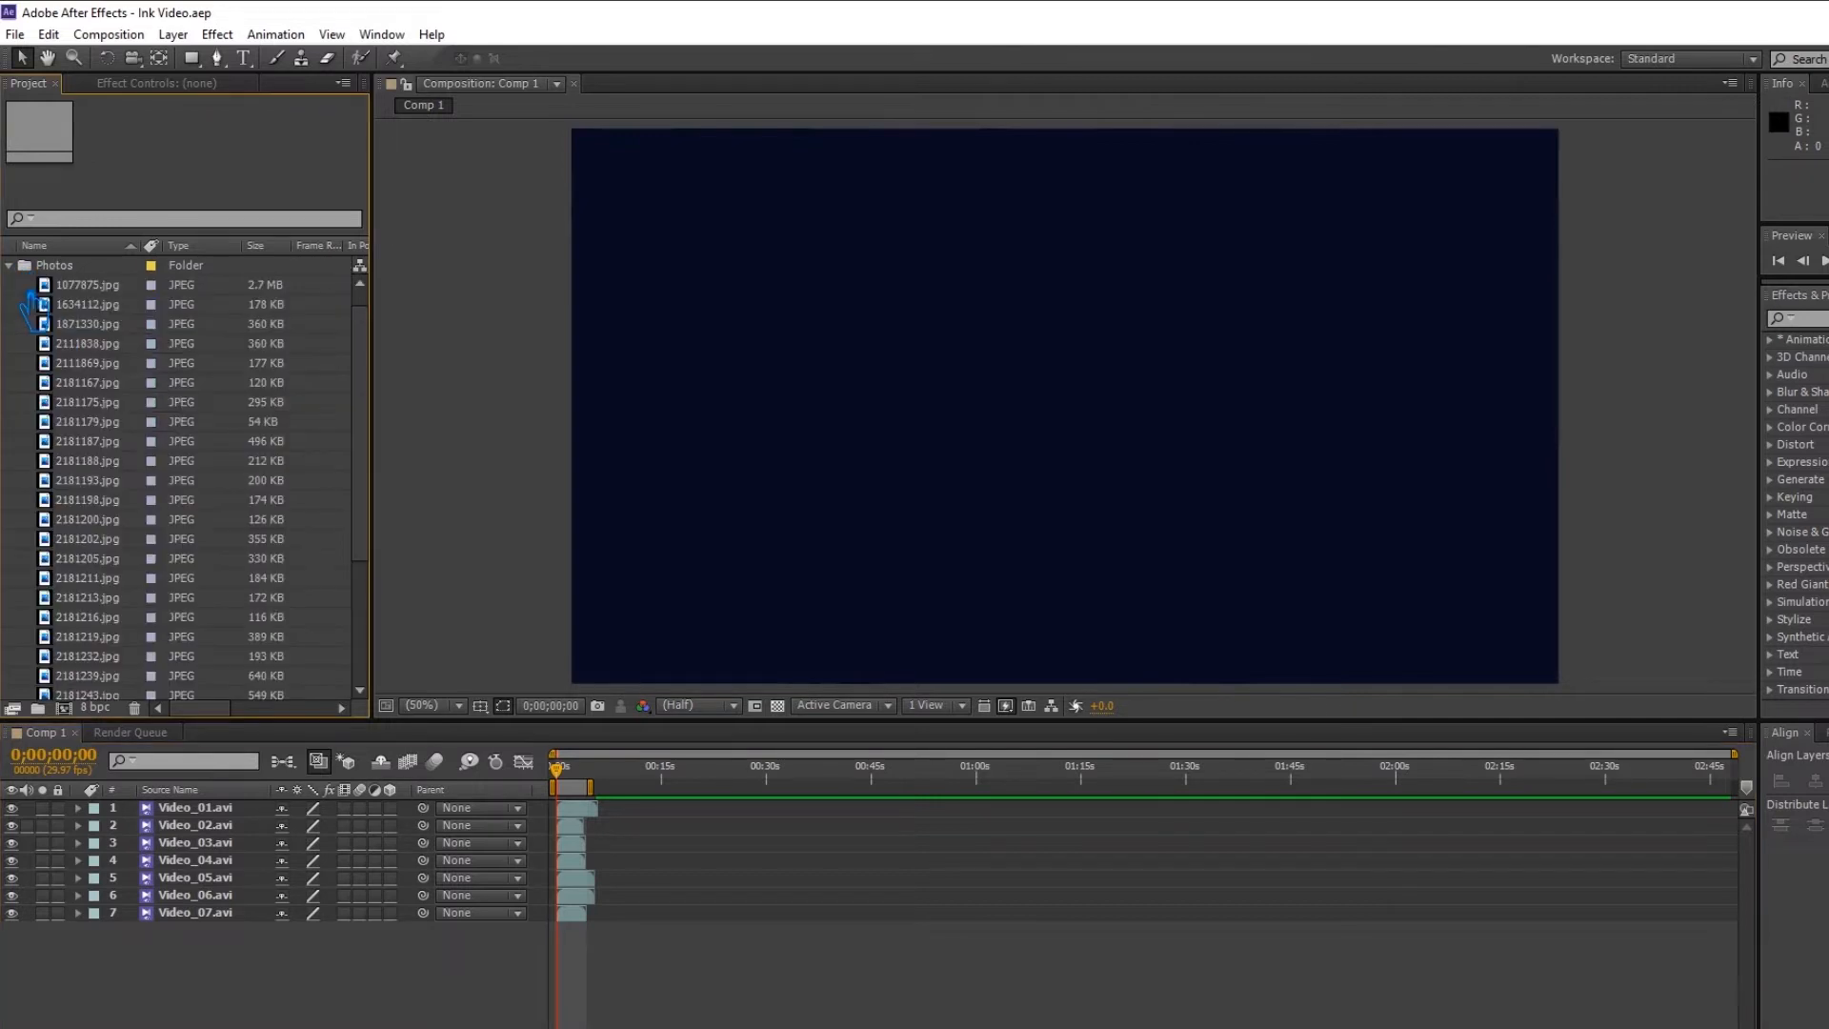
left_click(103, 291)
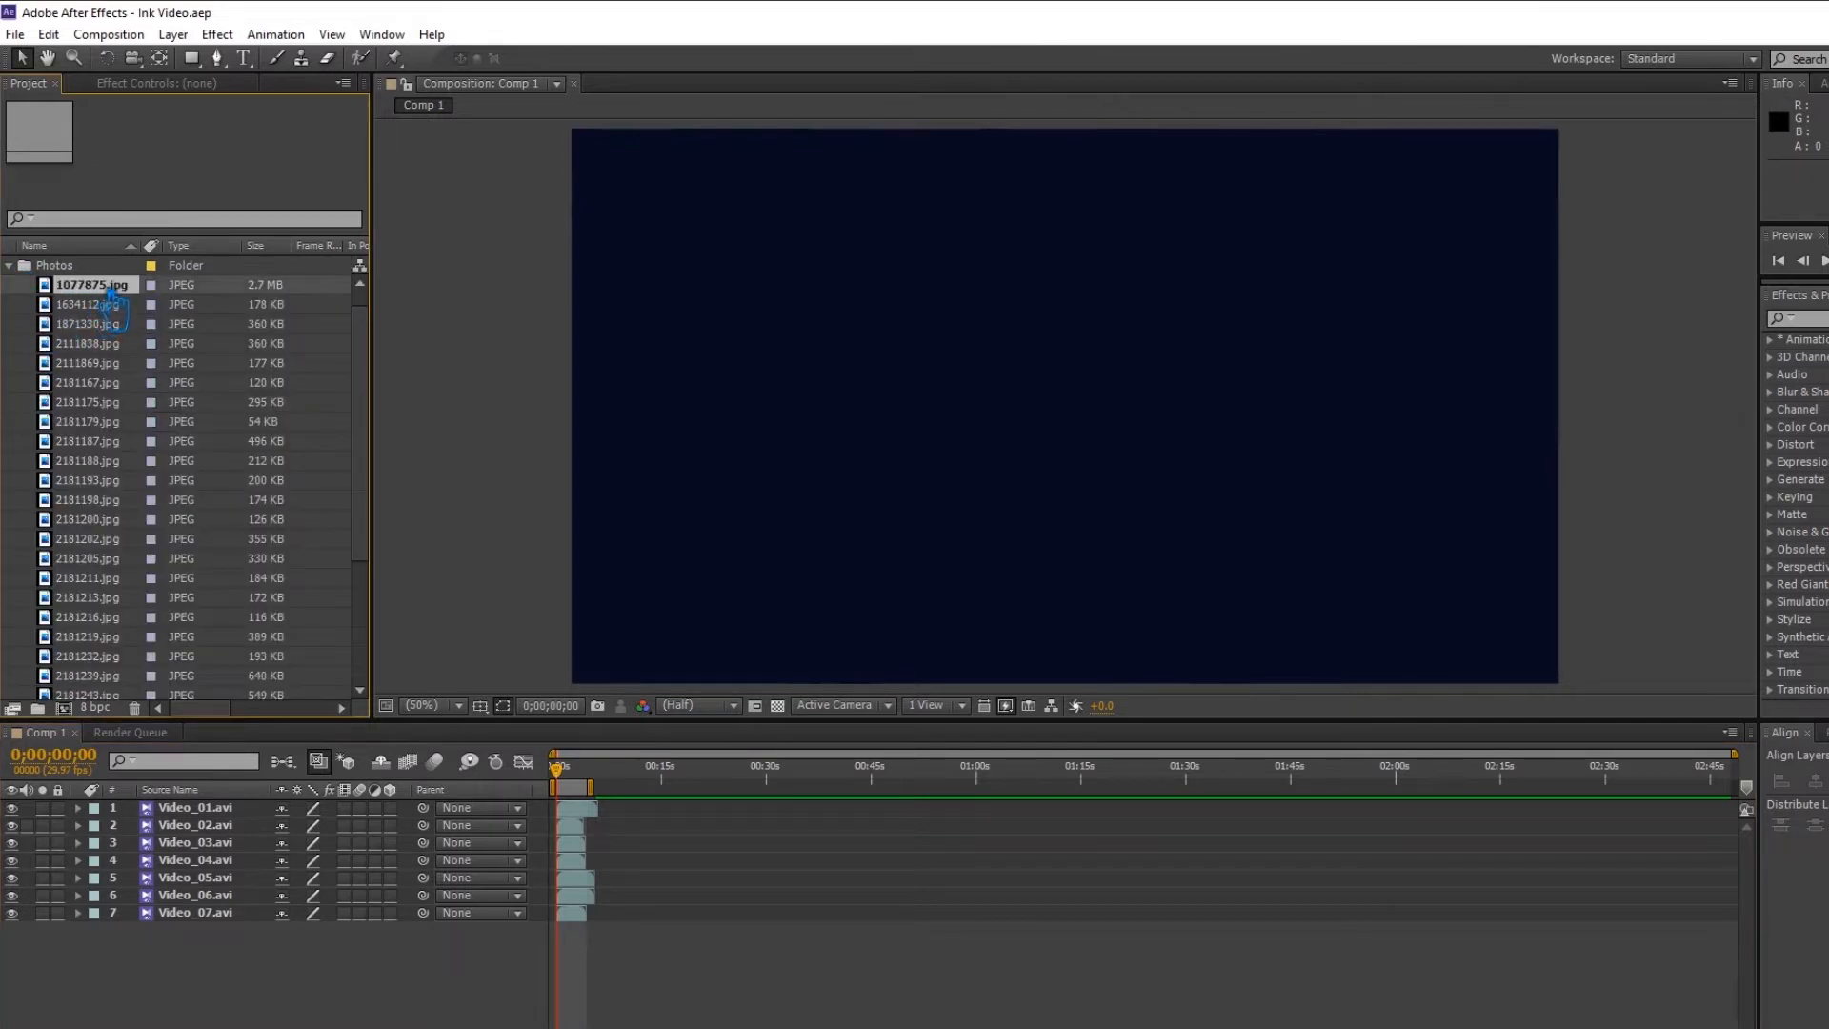
left_click(108, 305, "shift")
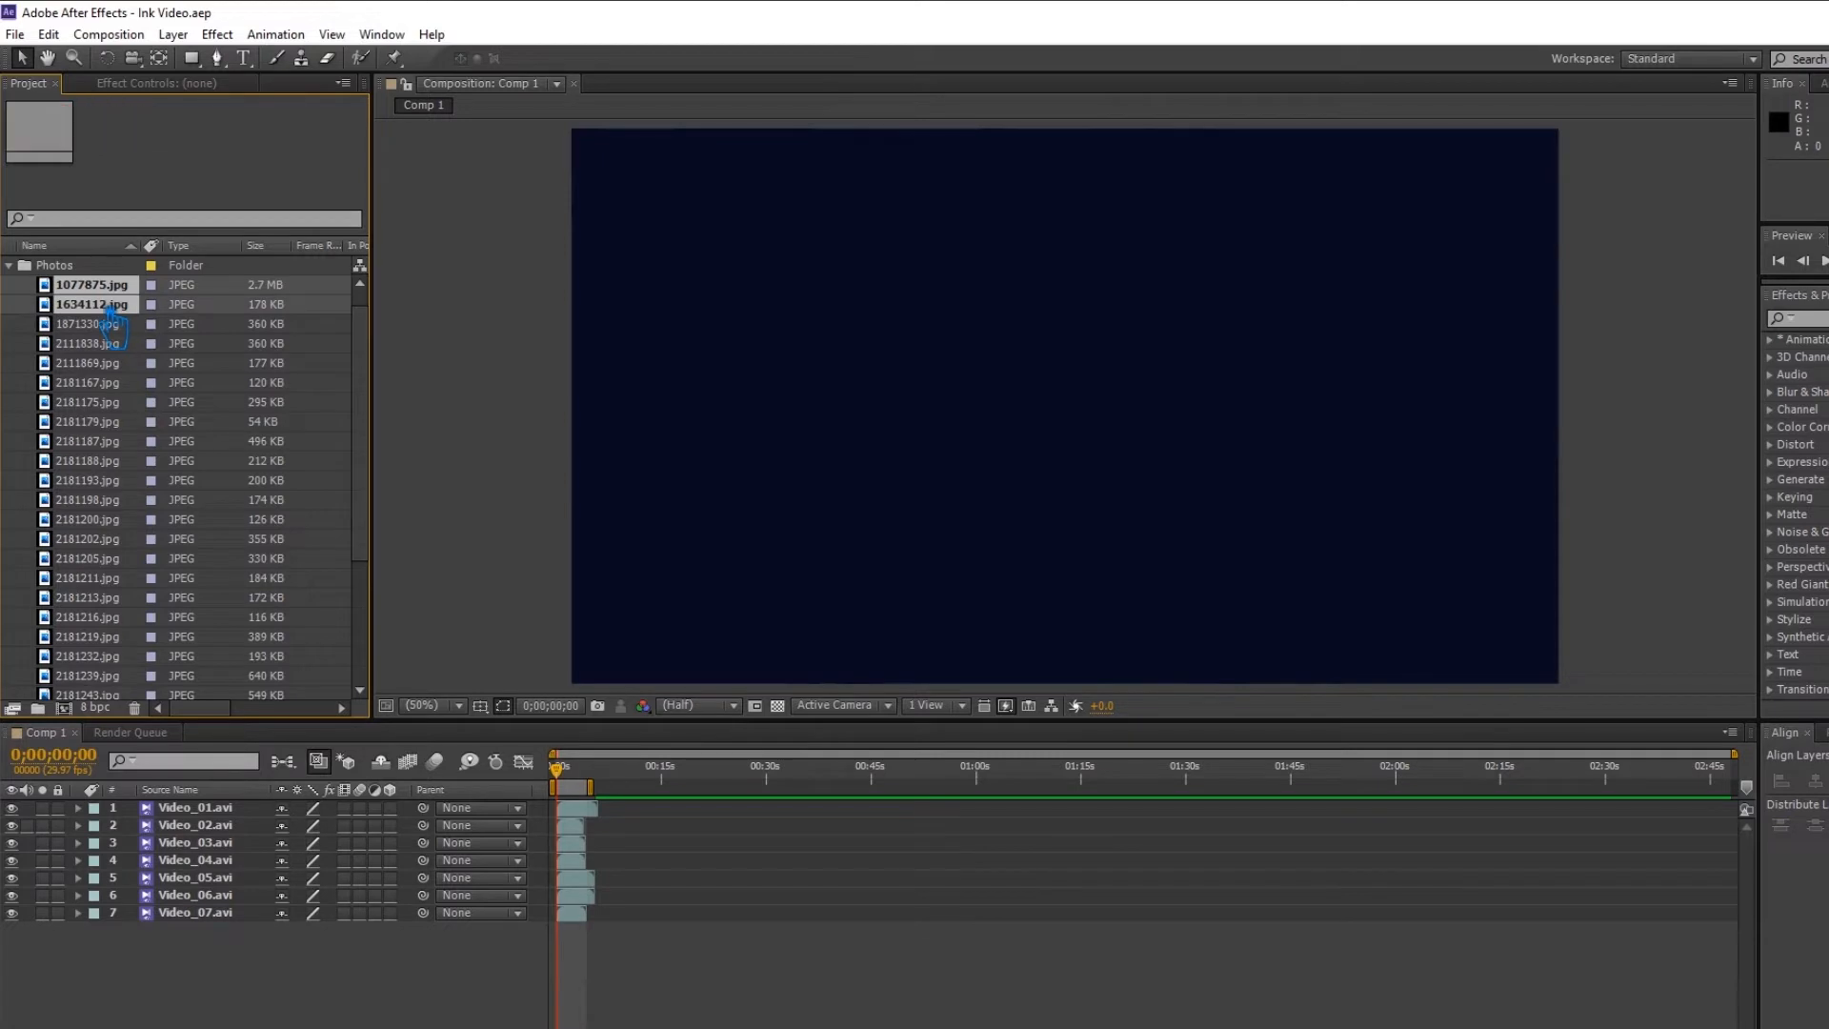
left_click(110, 324, "shift")
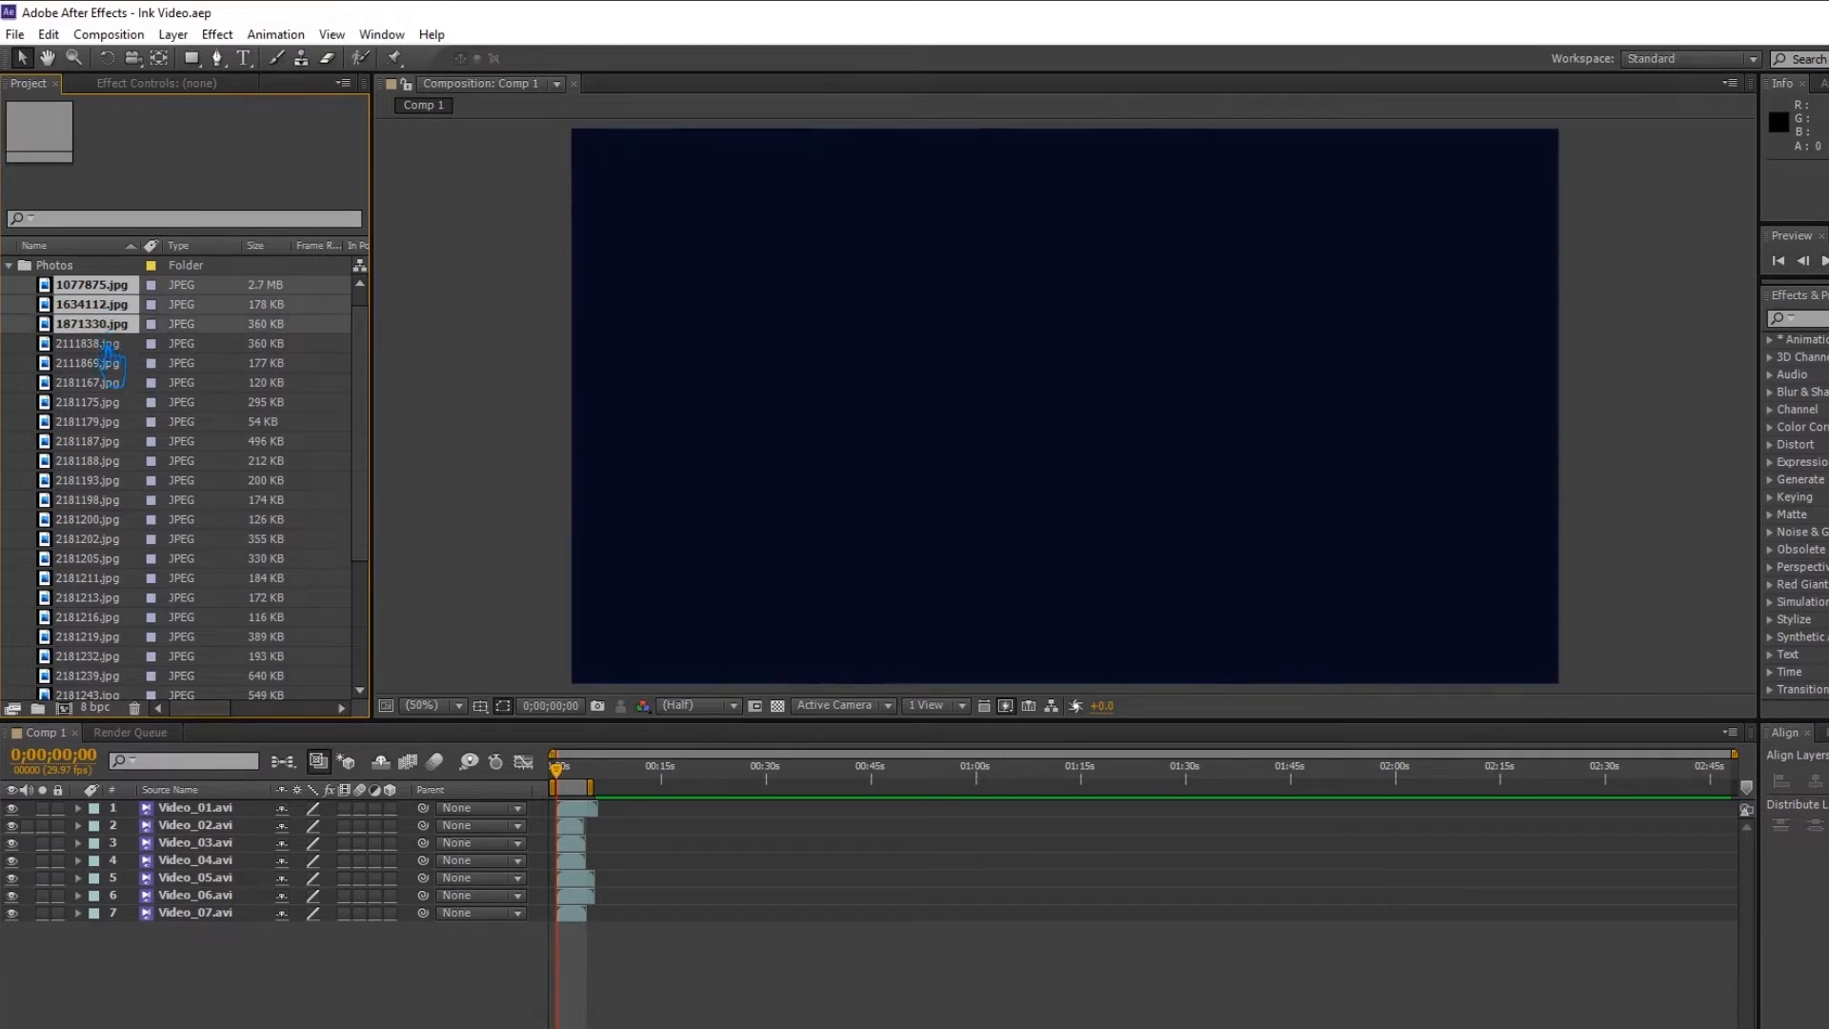
left_click(108, 345, "shift")
left_click(107, 364, "shift")
left_click(109, 383, "shift")
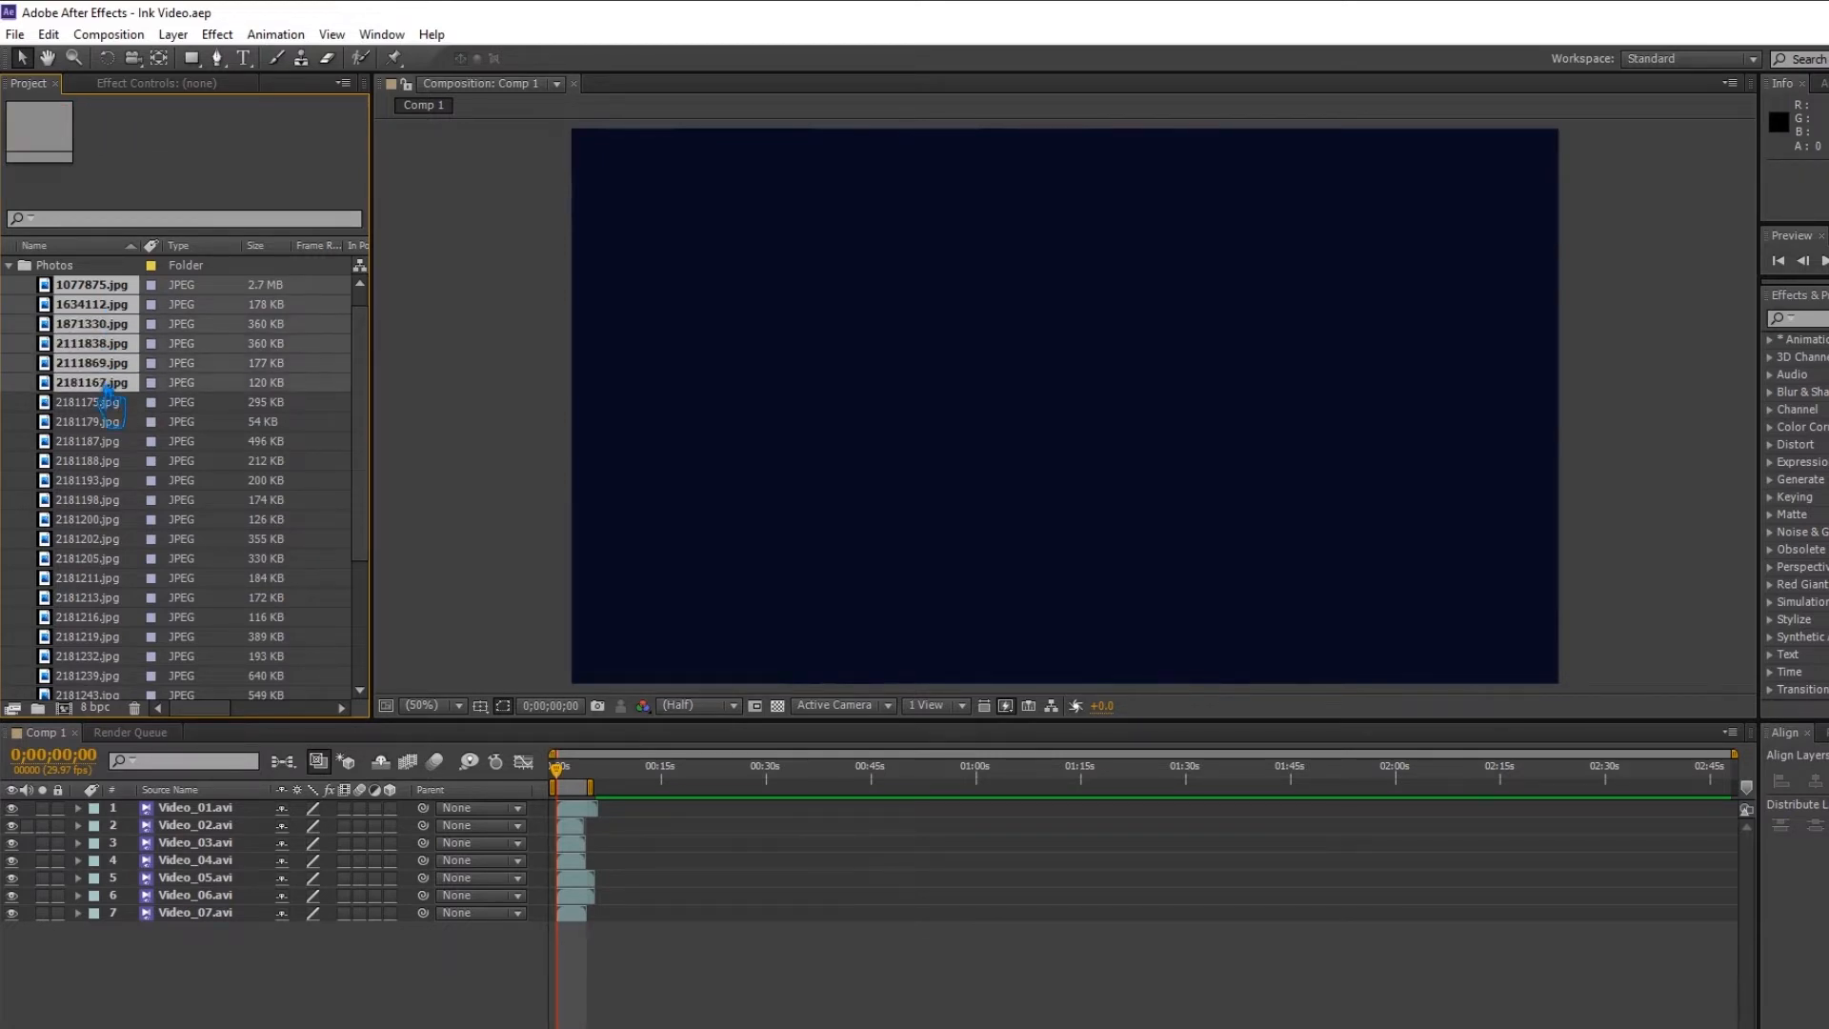
left_click(112, 402, "shift")
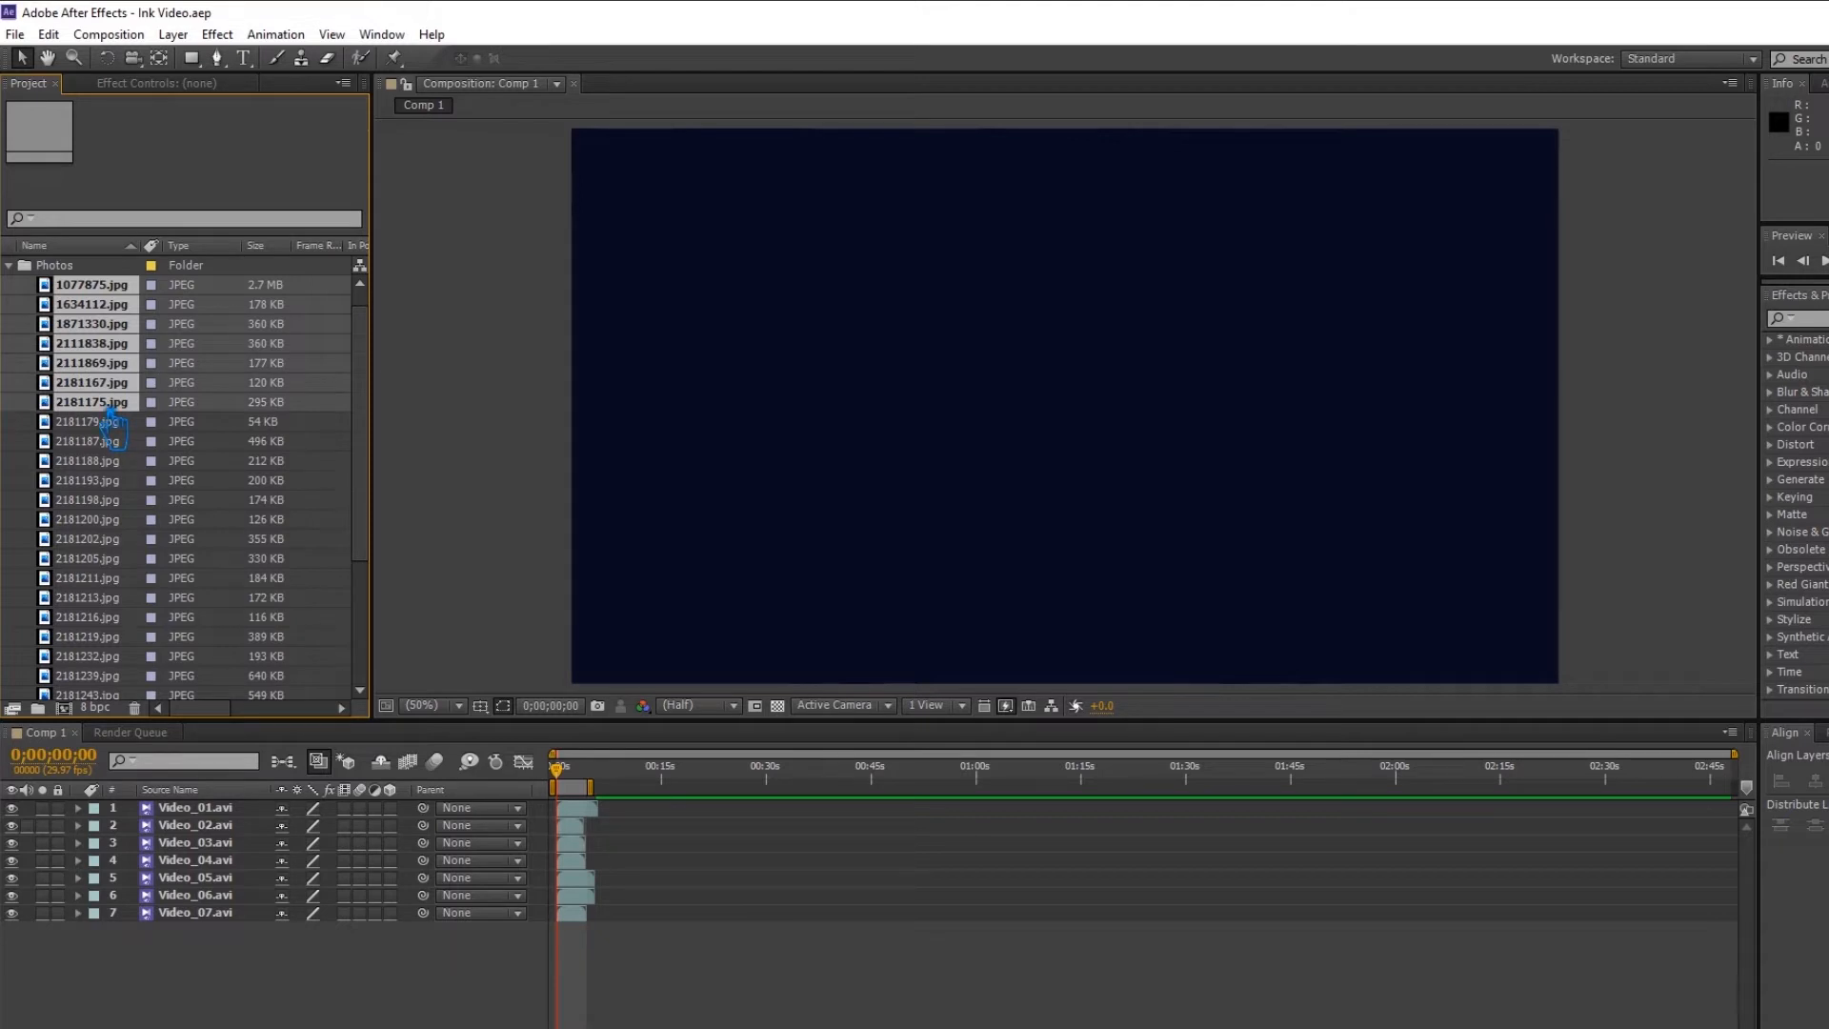
scroll(110, 414, "up", 1)
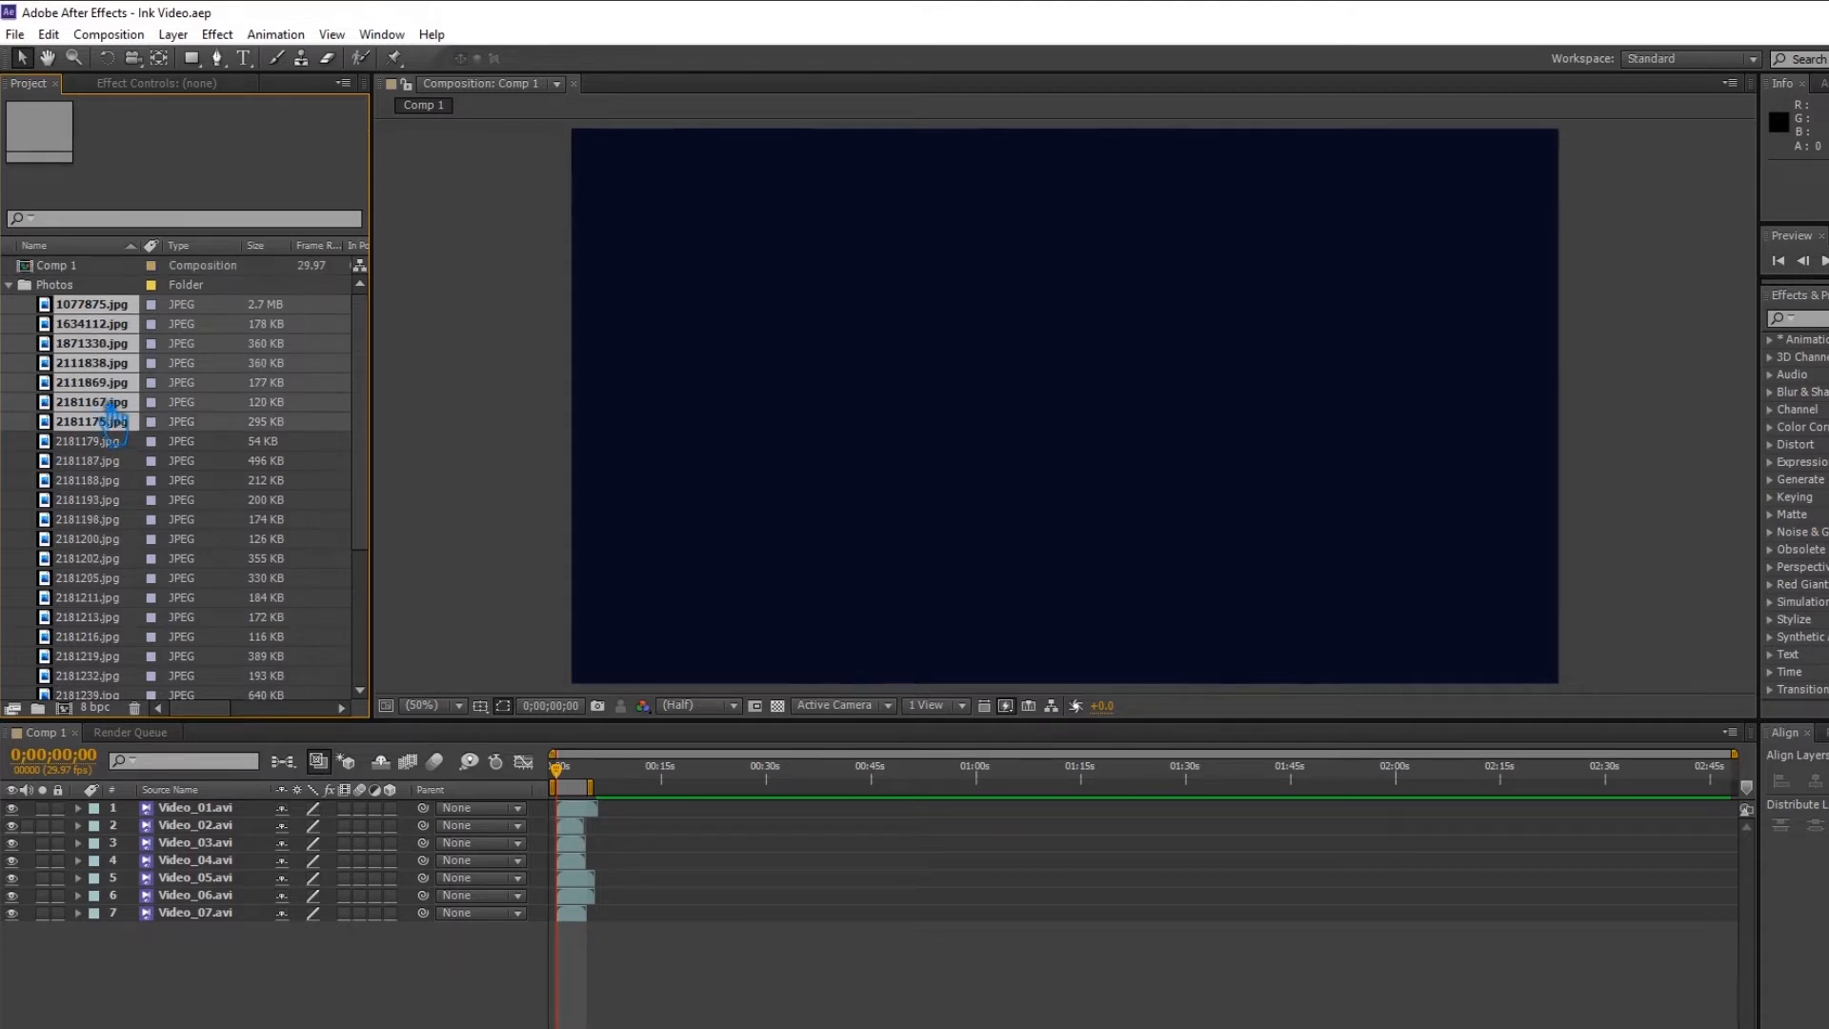
left_click_drag(111, 321, 91, 278)
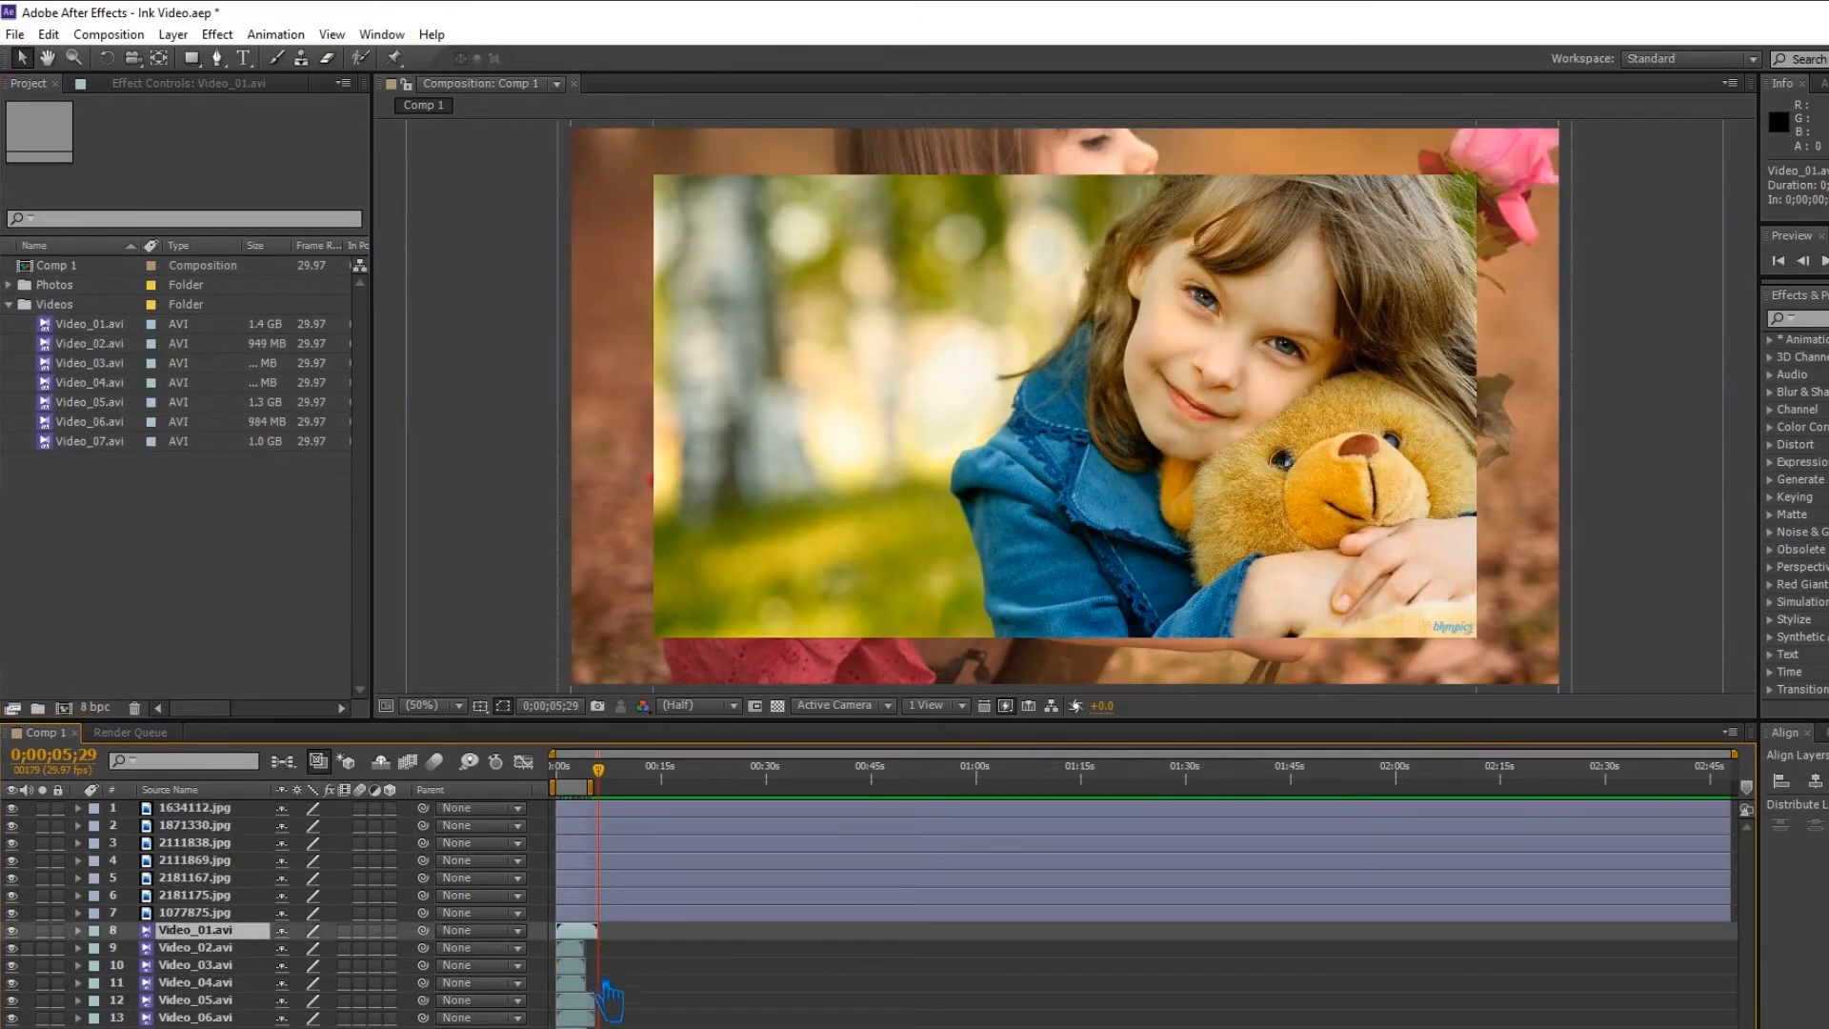
Arrange the seven video layers one after another in time with the Sequence Layers keyframe assistant.
left_click(196, 1028, "shift")
right_click(590, 1006)
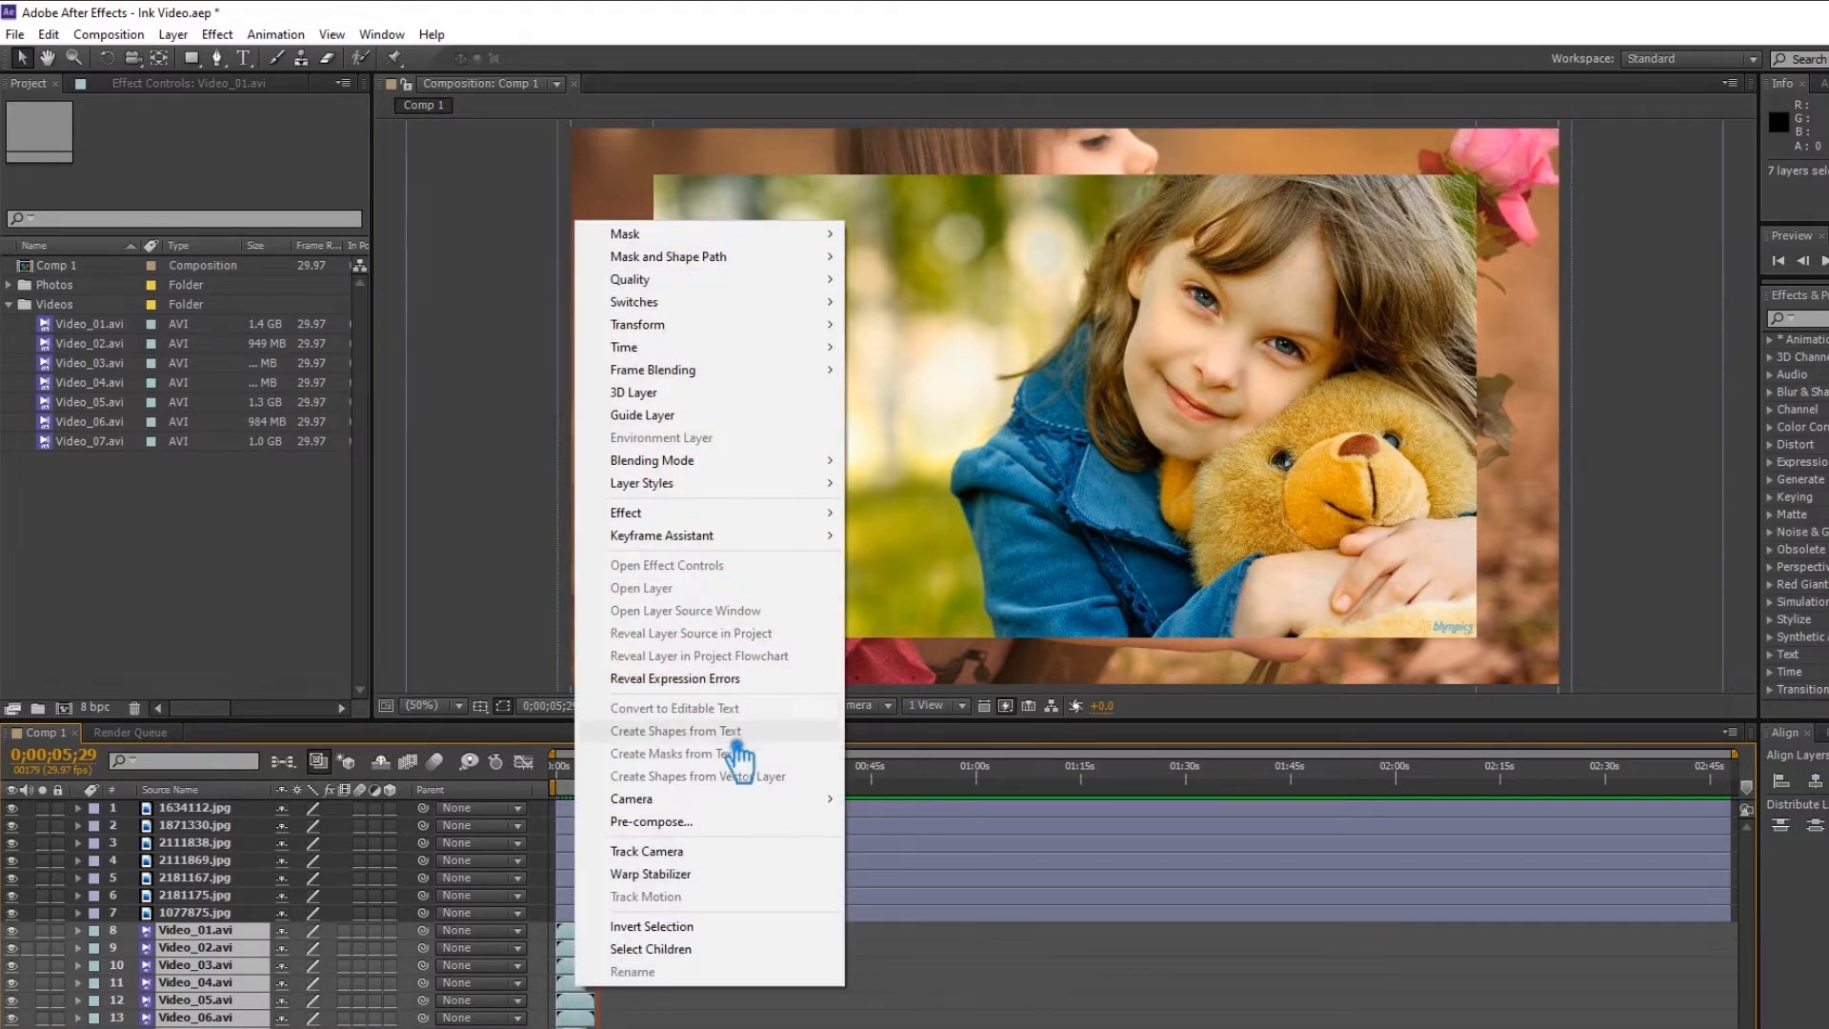
mouse_move(753, 539)
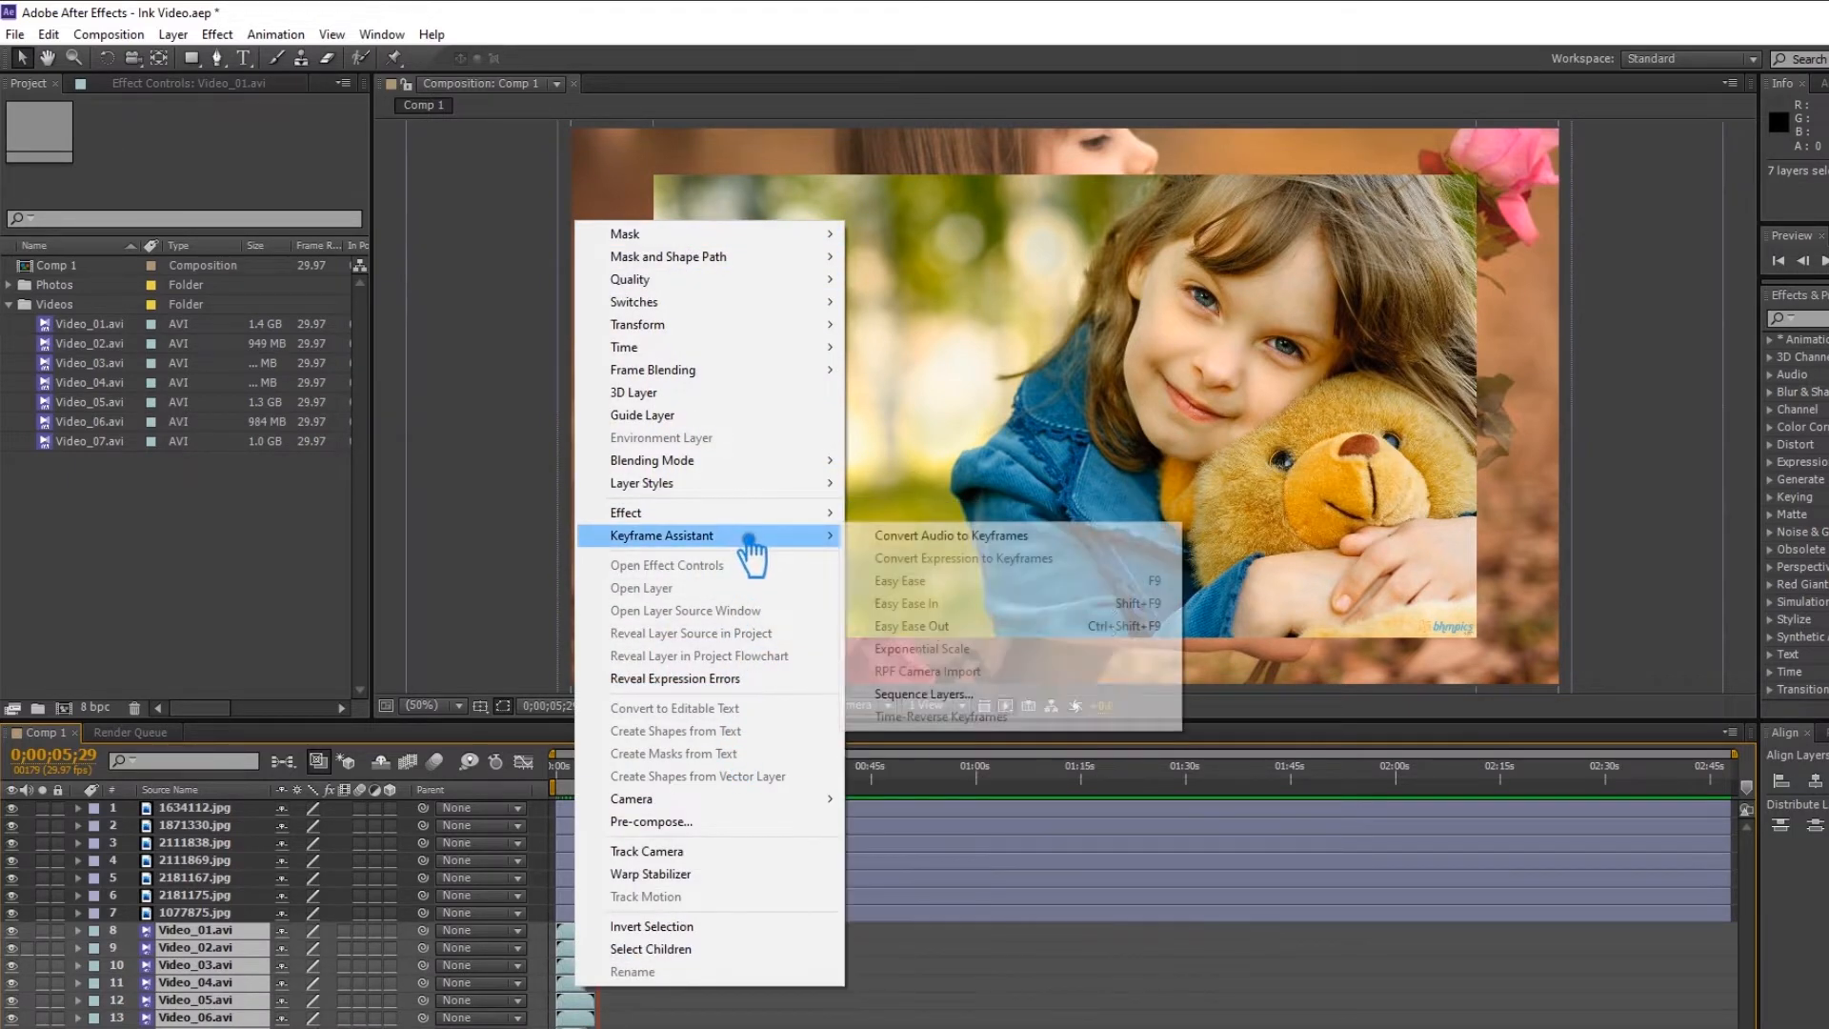
left_click(972, 698)
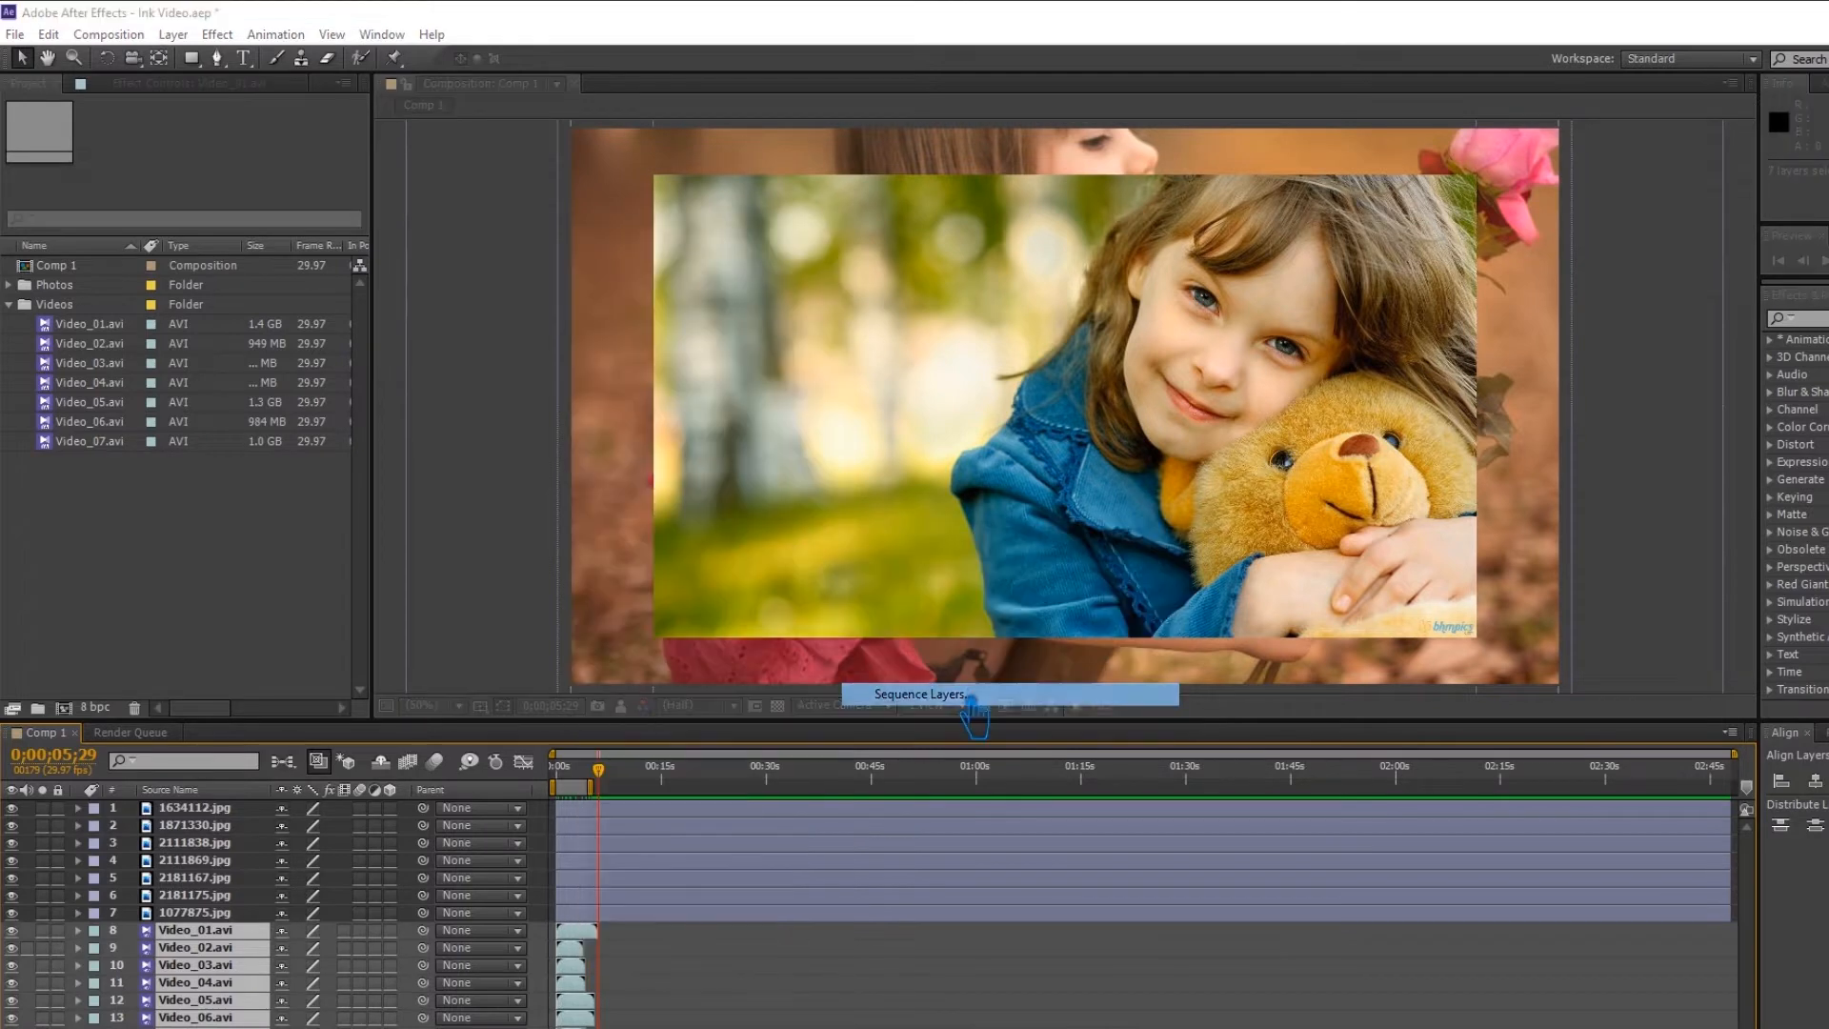
left_click(984, 606)
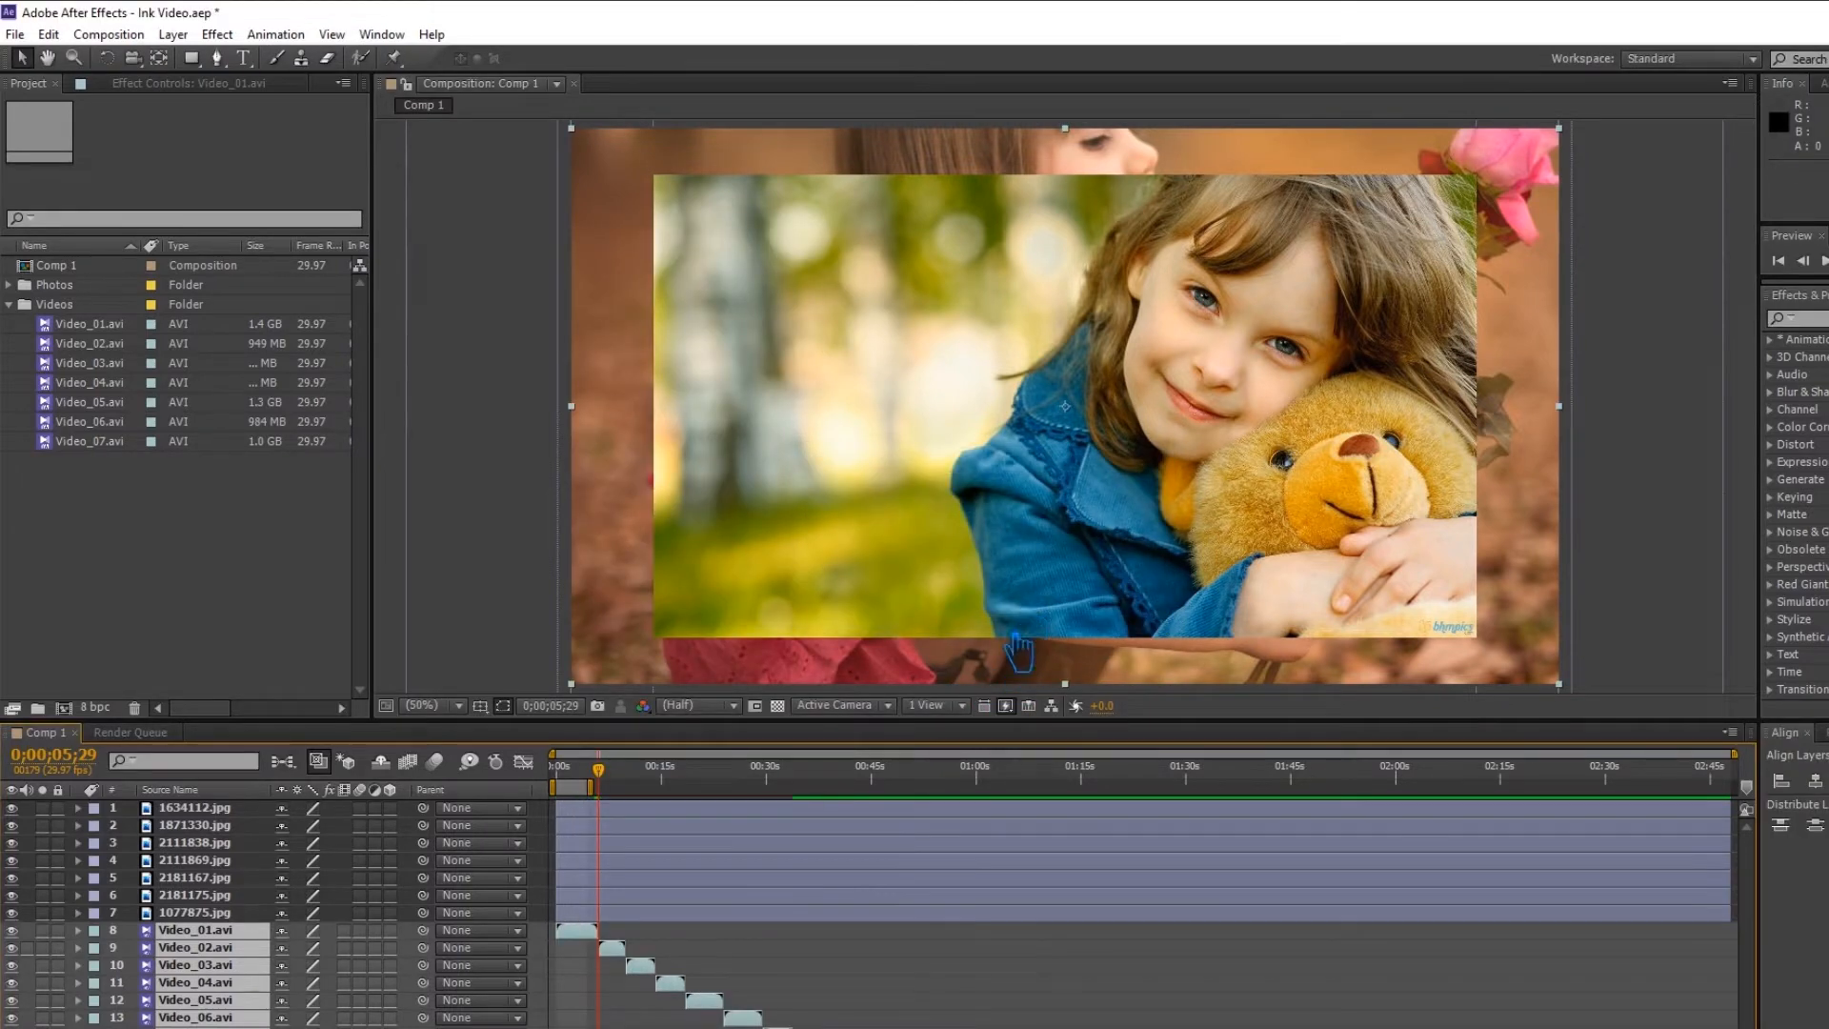
left_click(872, 957)
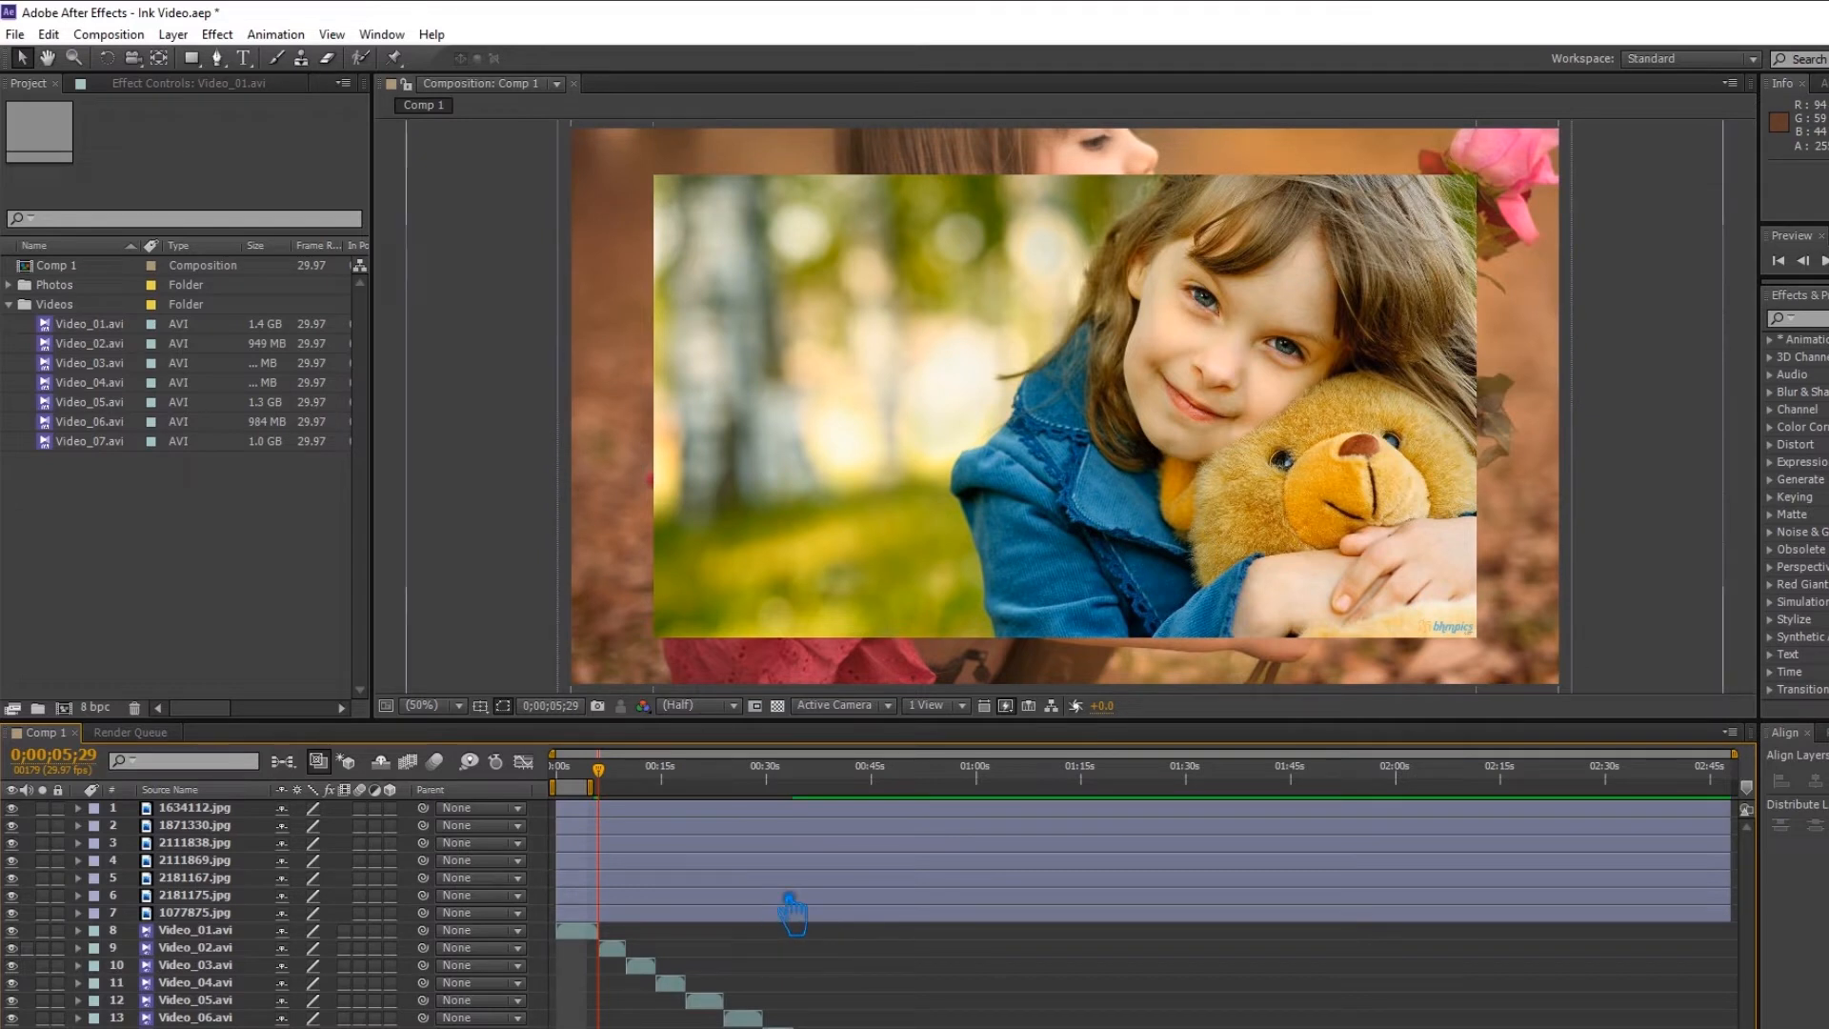
Scale the 1634112.jpg layer to 120% so that it fills the composition frame.
left_click(637, 809)
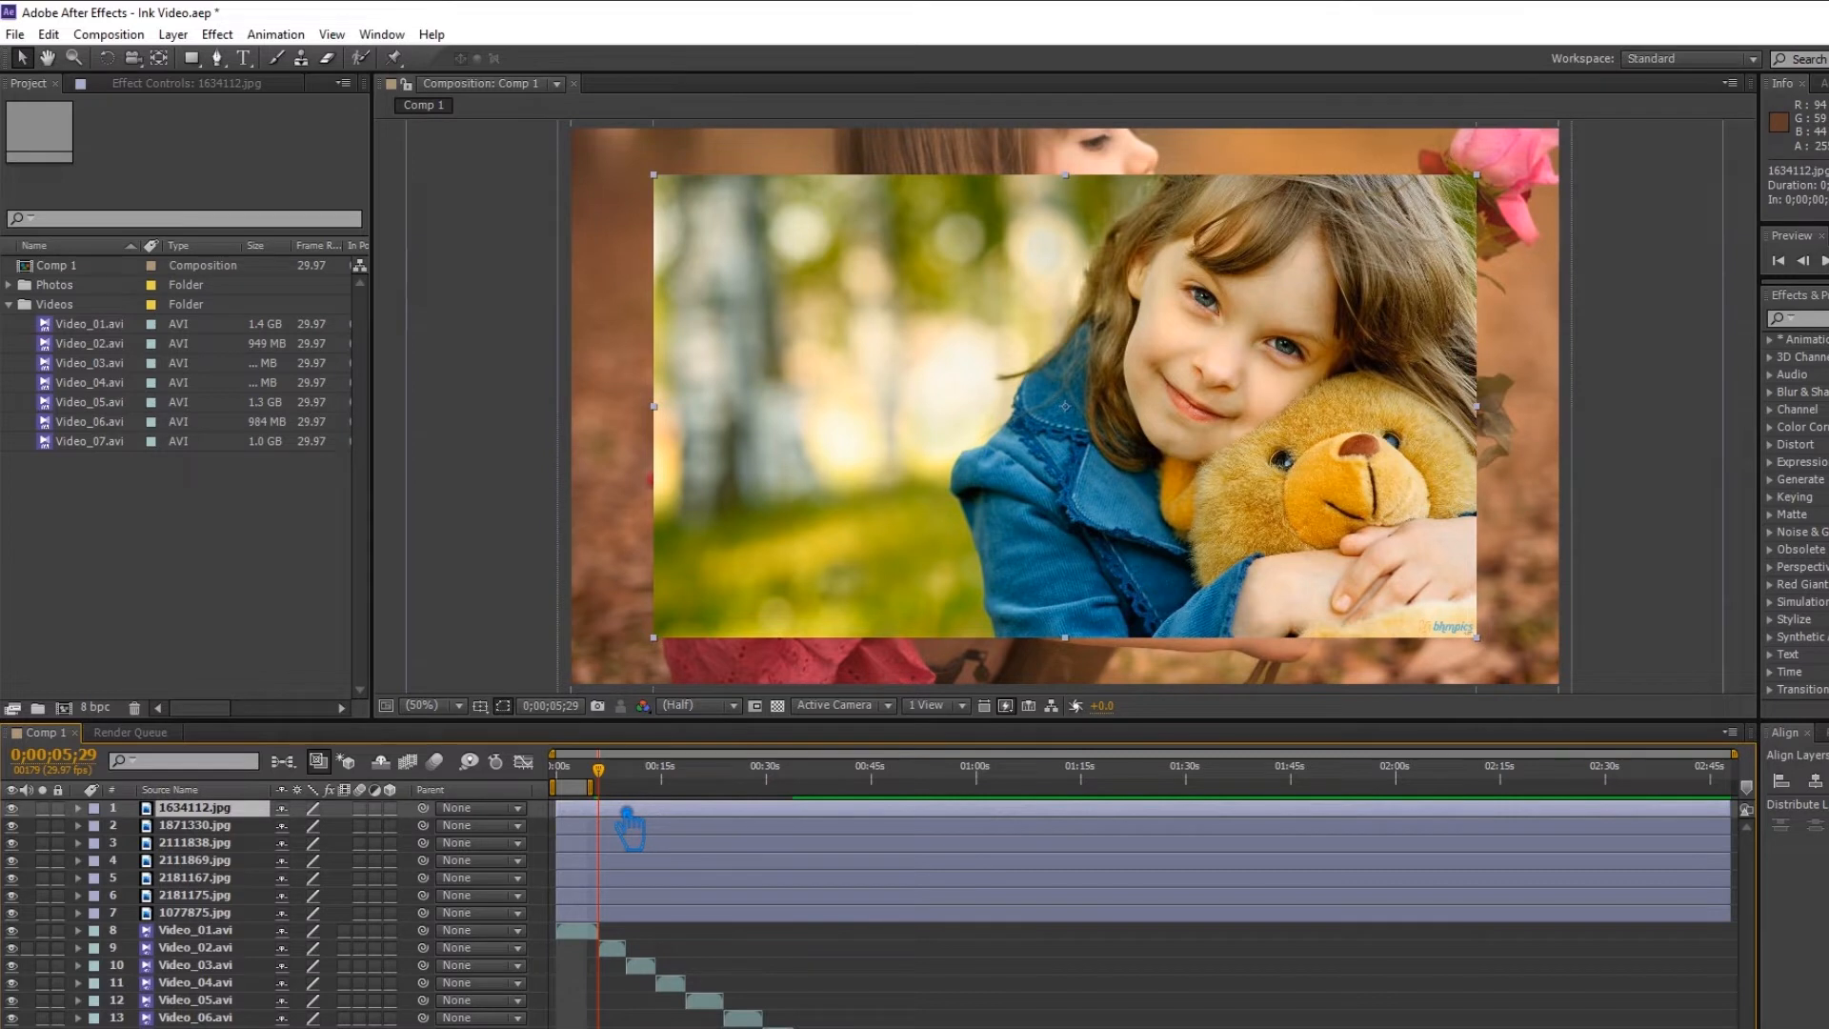
key("s")
left_click_drag(322, 836, 351, 840)
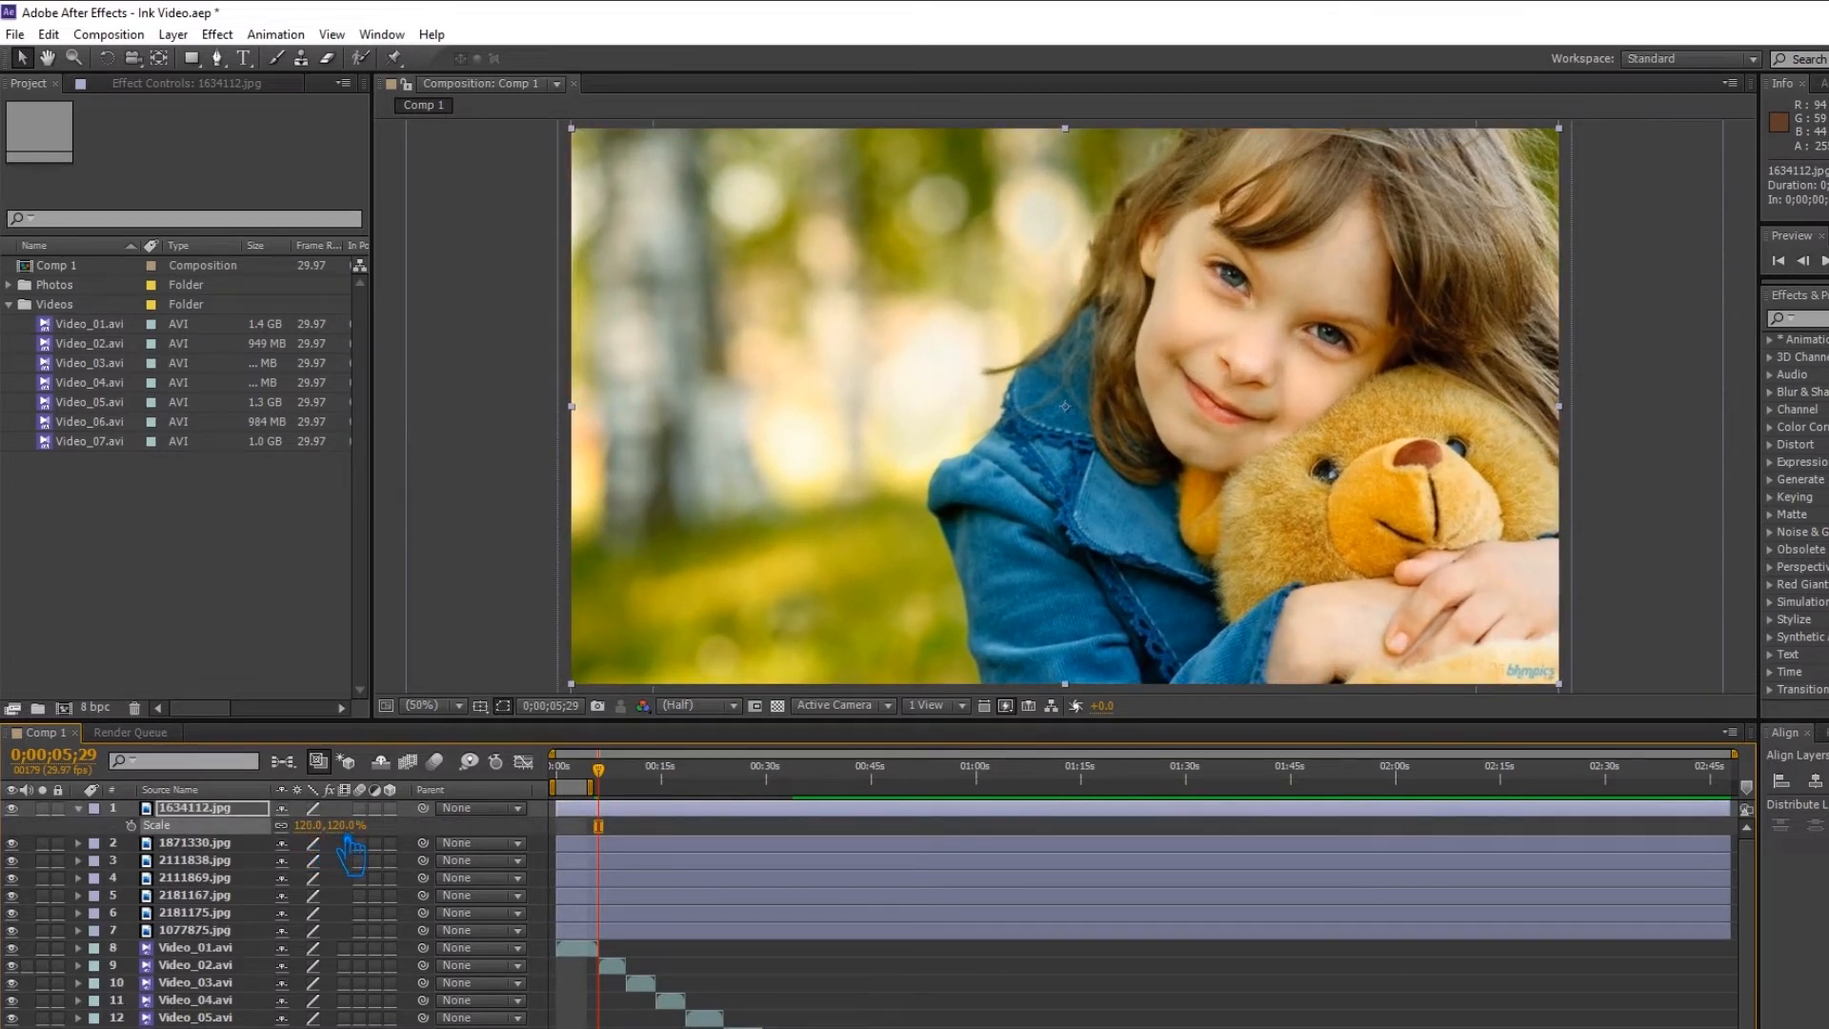
key("s")
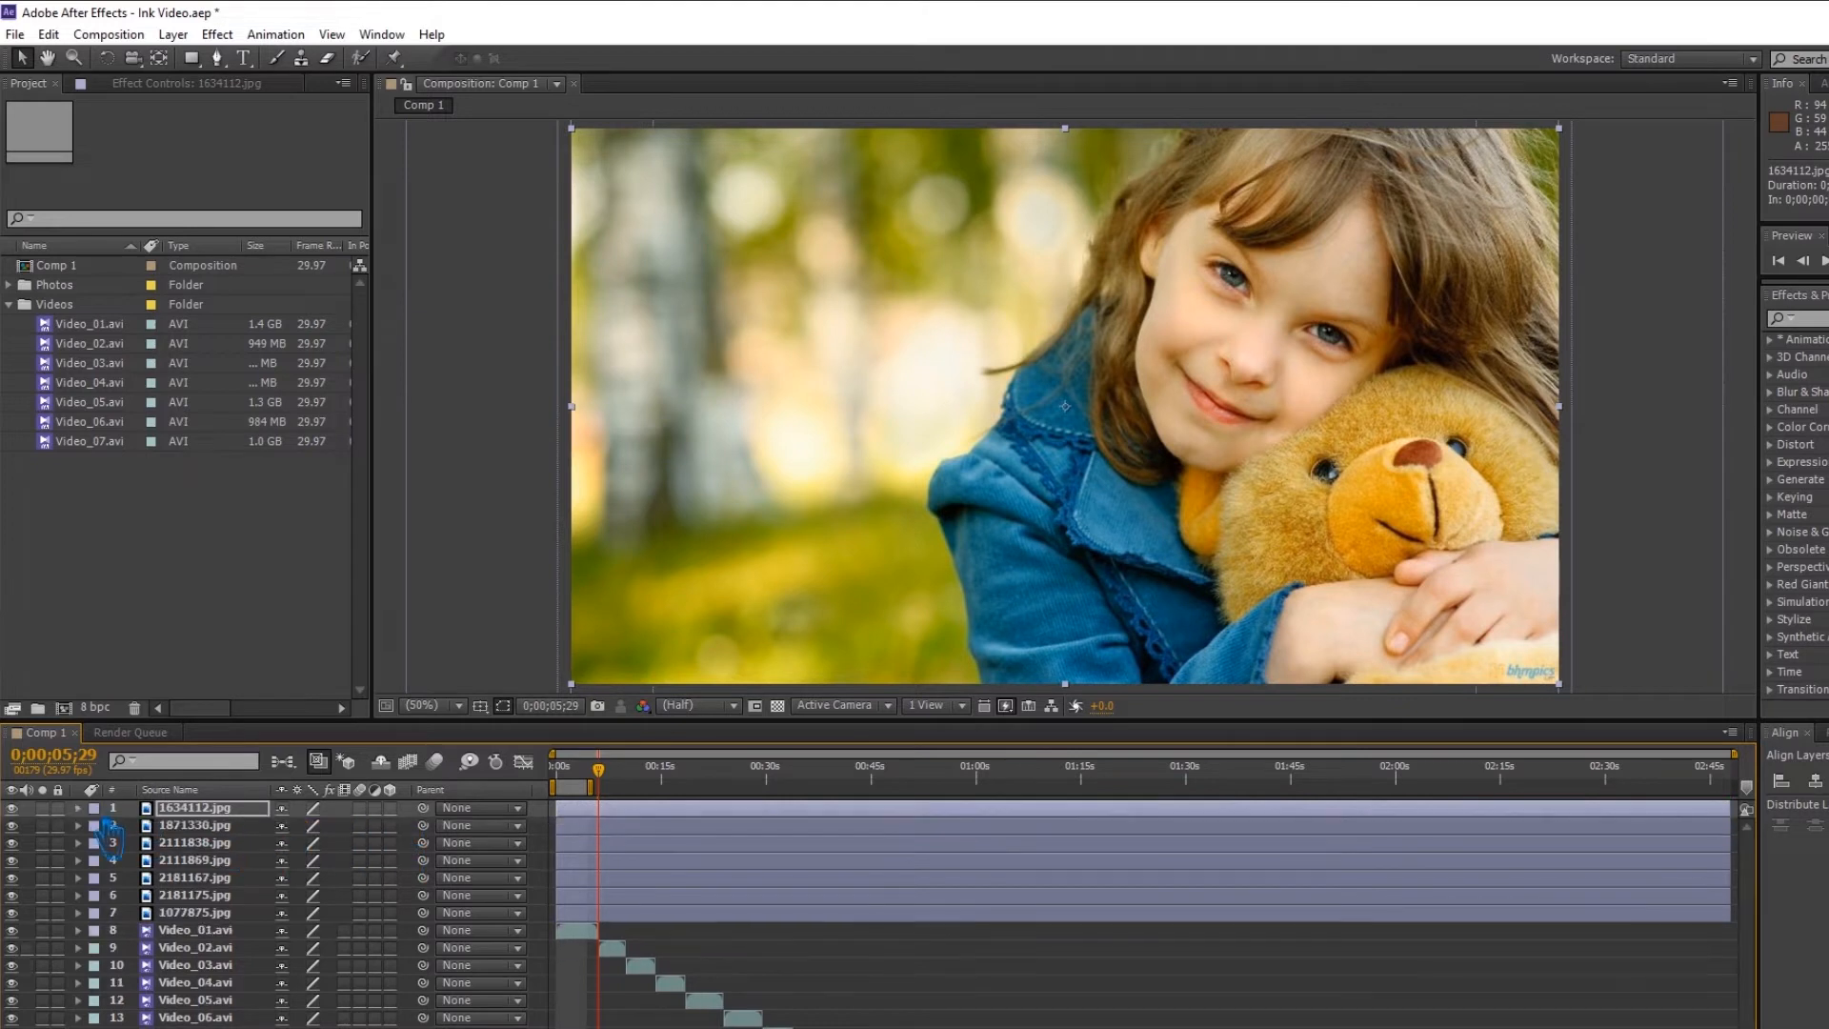
Split 1634112.jpg at 0;00;05;29, where Video_01.avi ends, and delete the part after the split.
scroll(705, 981, "up", 5)
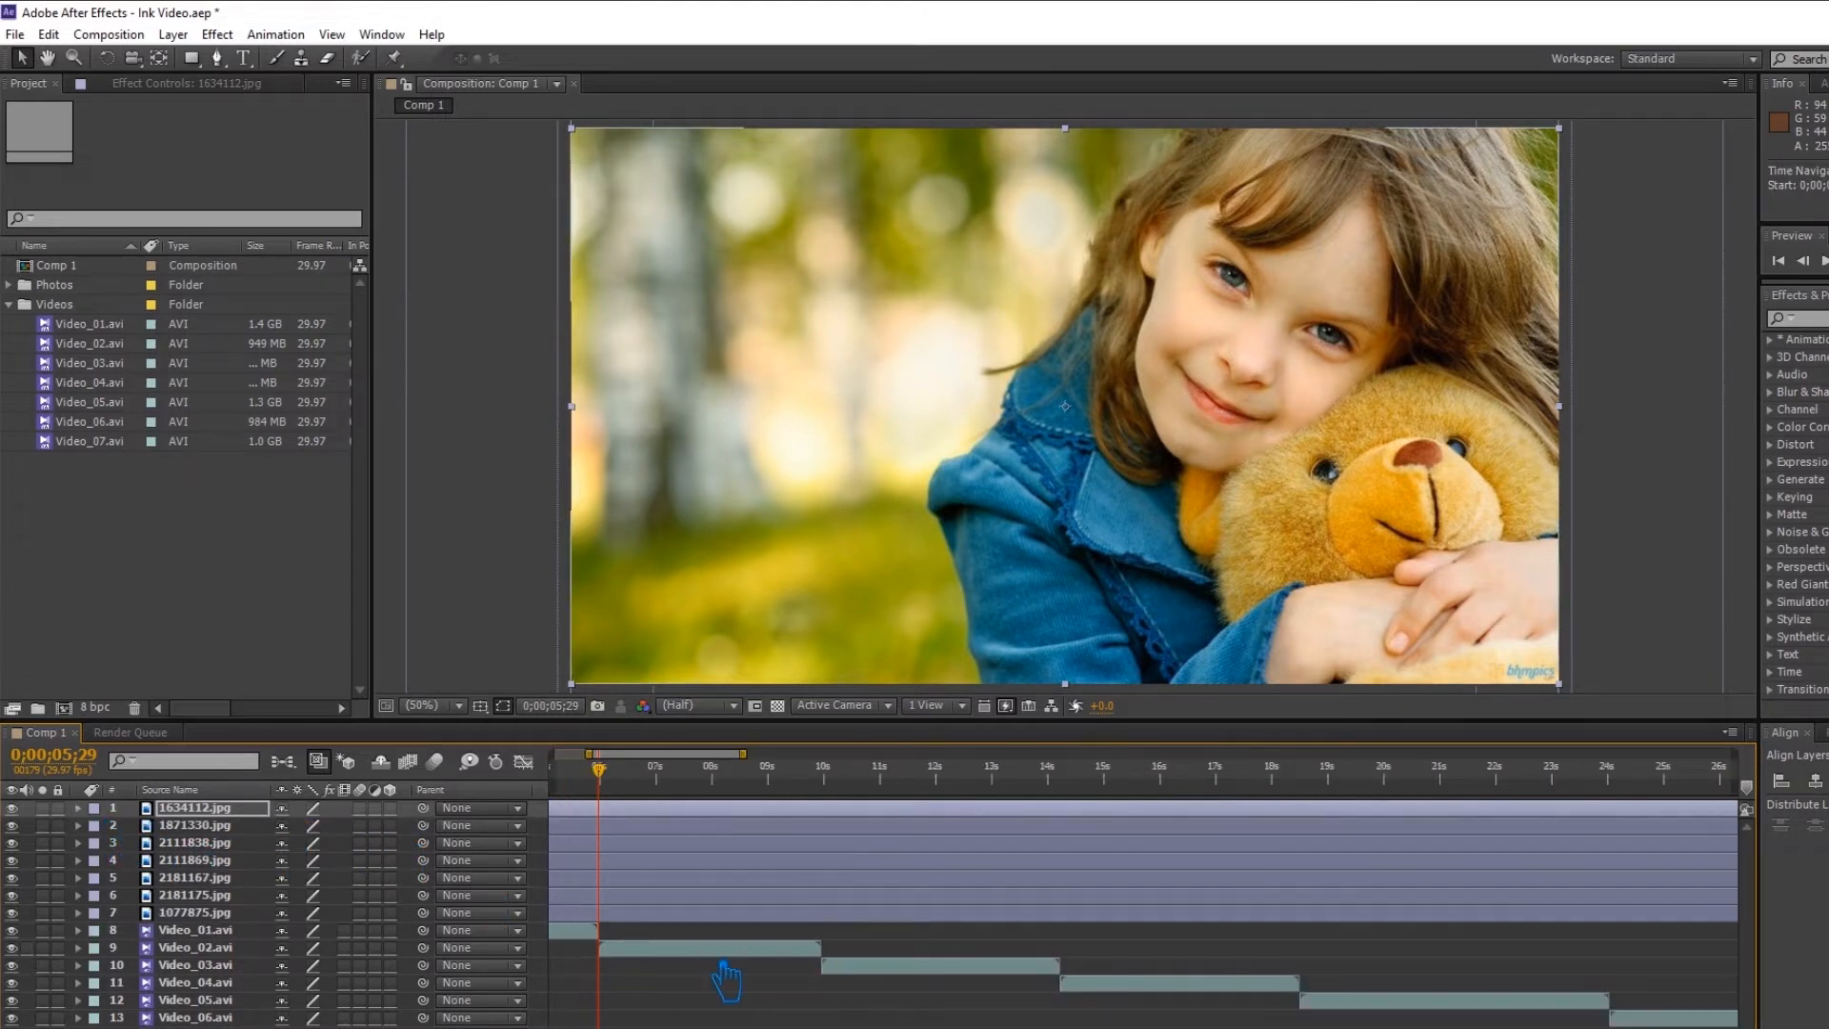
scroll(724, 981, "up", 1)
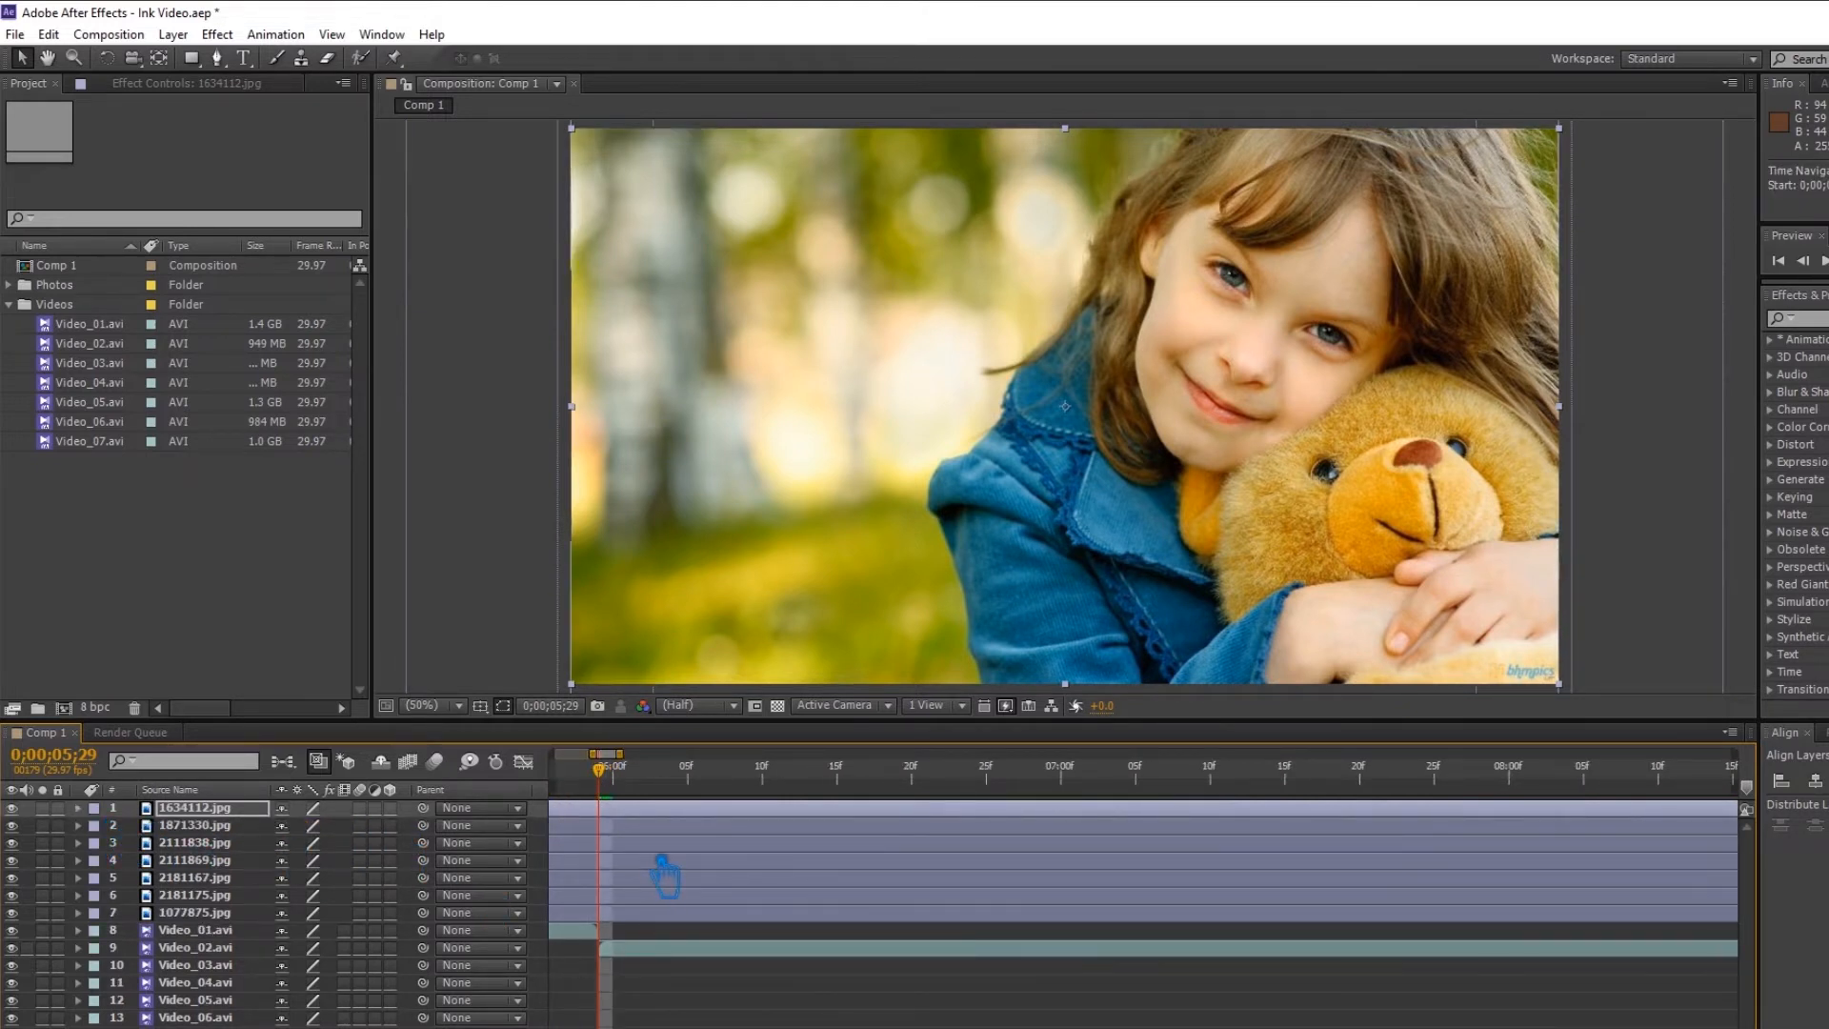
key("ctrl+shift+d")
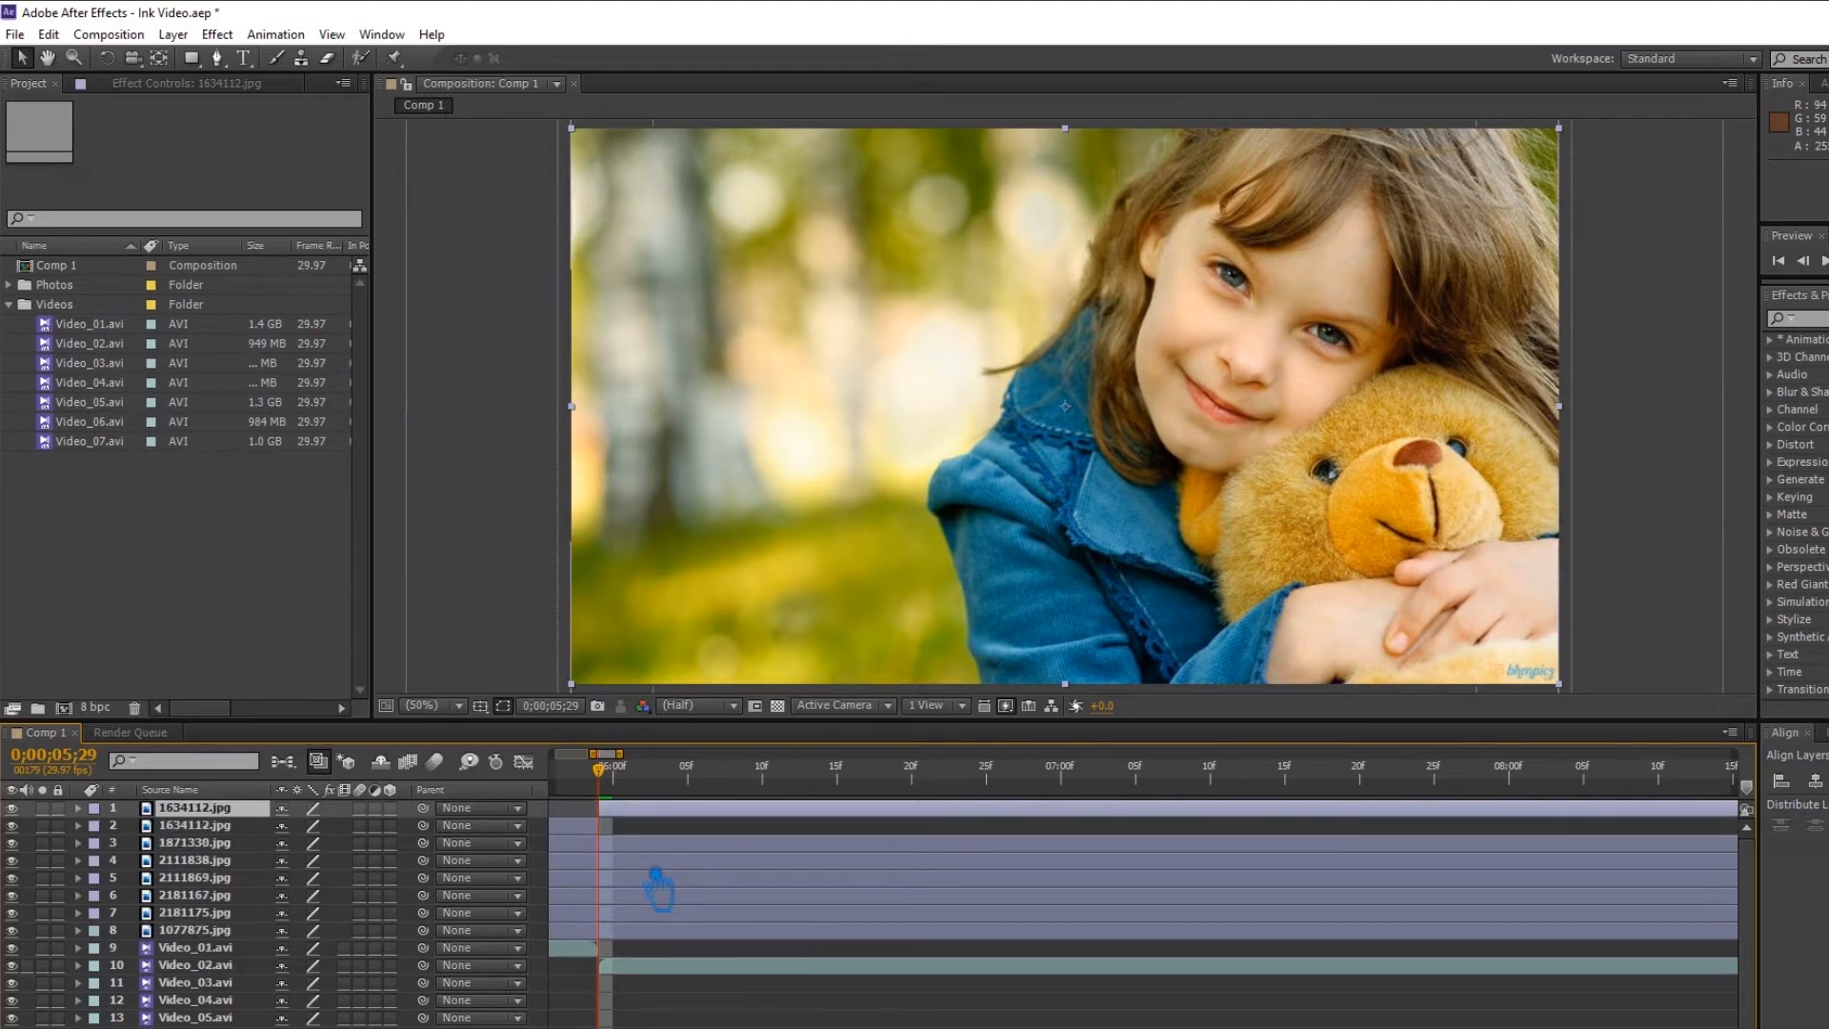
key("Delete")
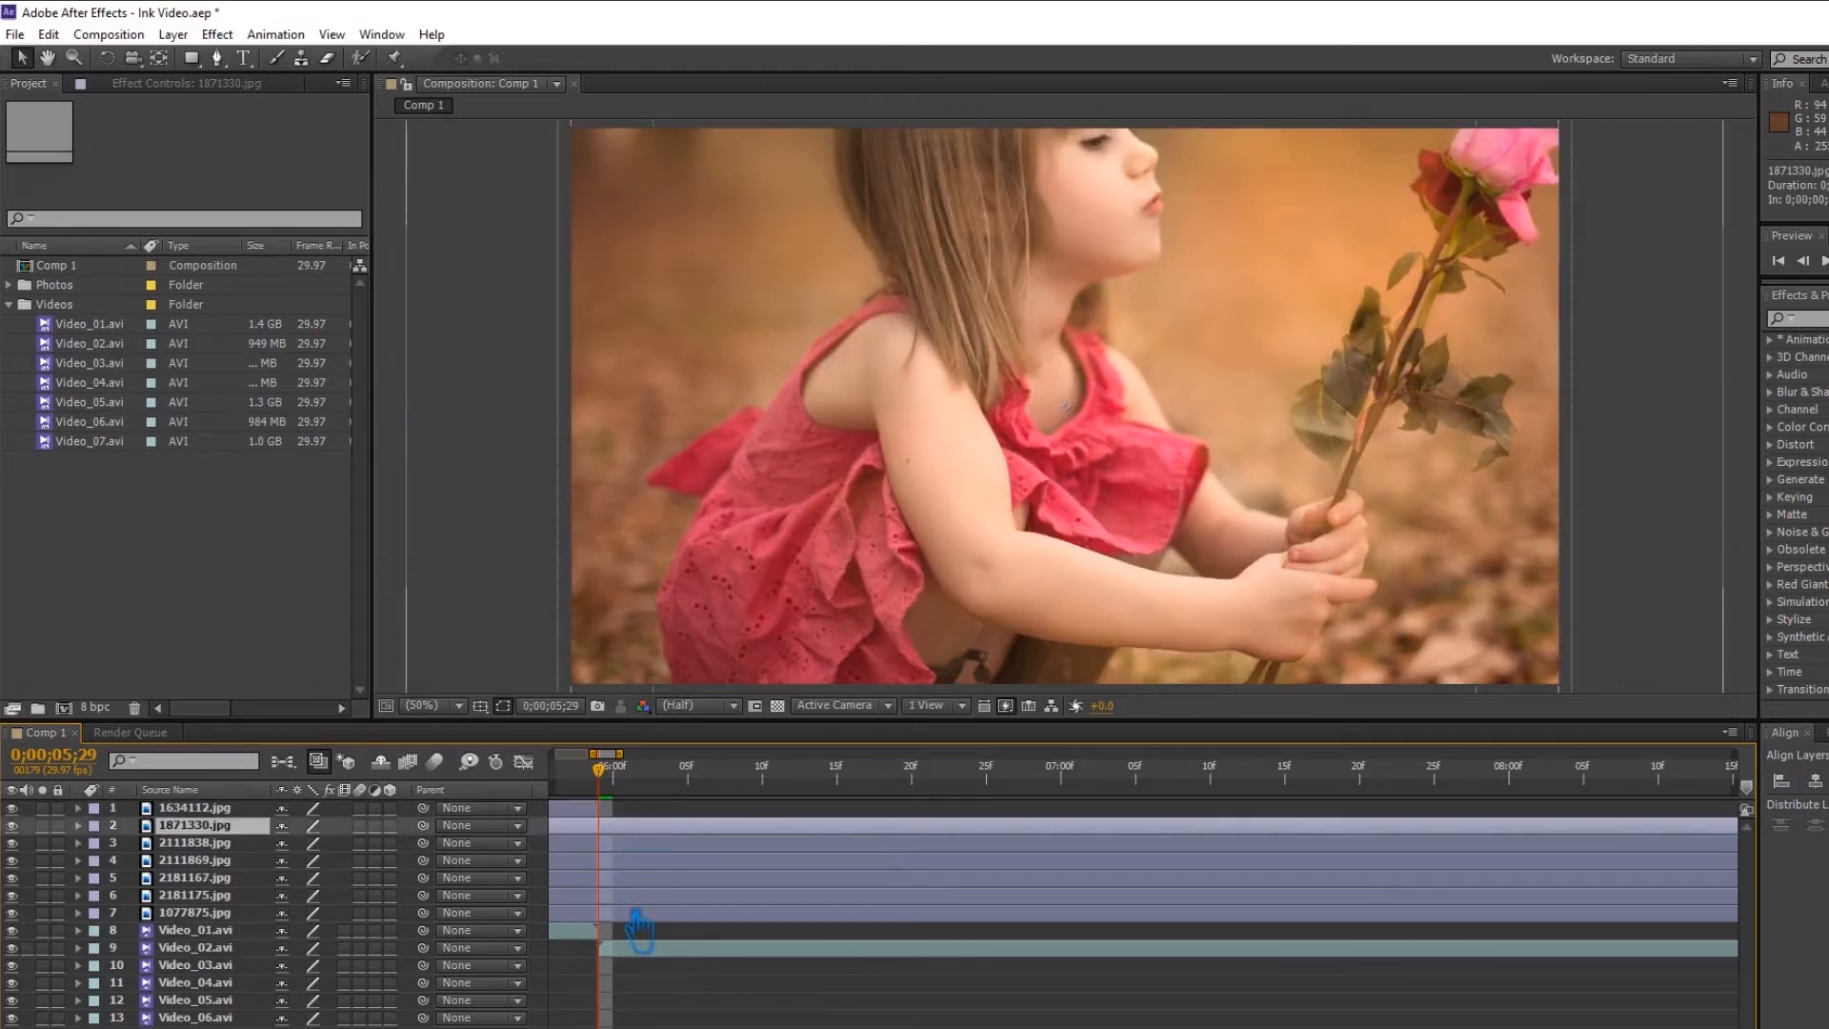
Split the six photo layers from 1871330.jpg through 1077875.jpg at 0;00;05;29.
left_click(637, 914, "shift")
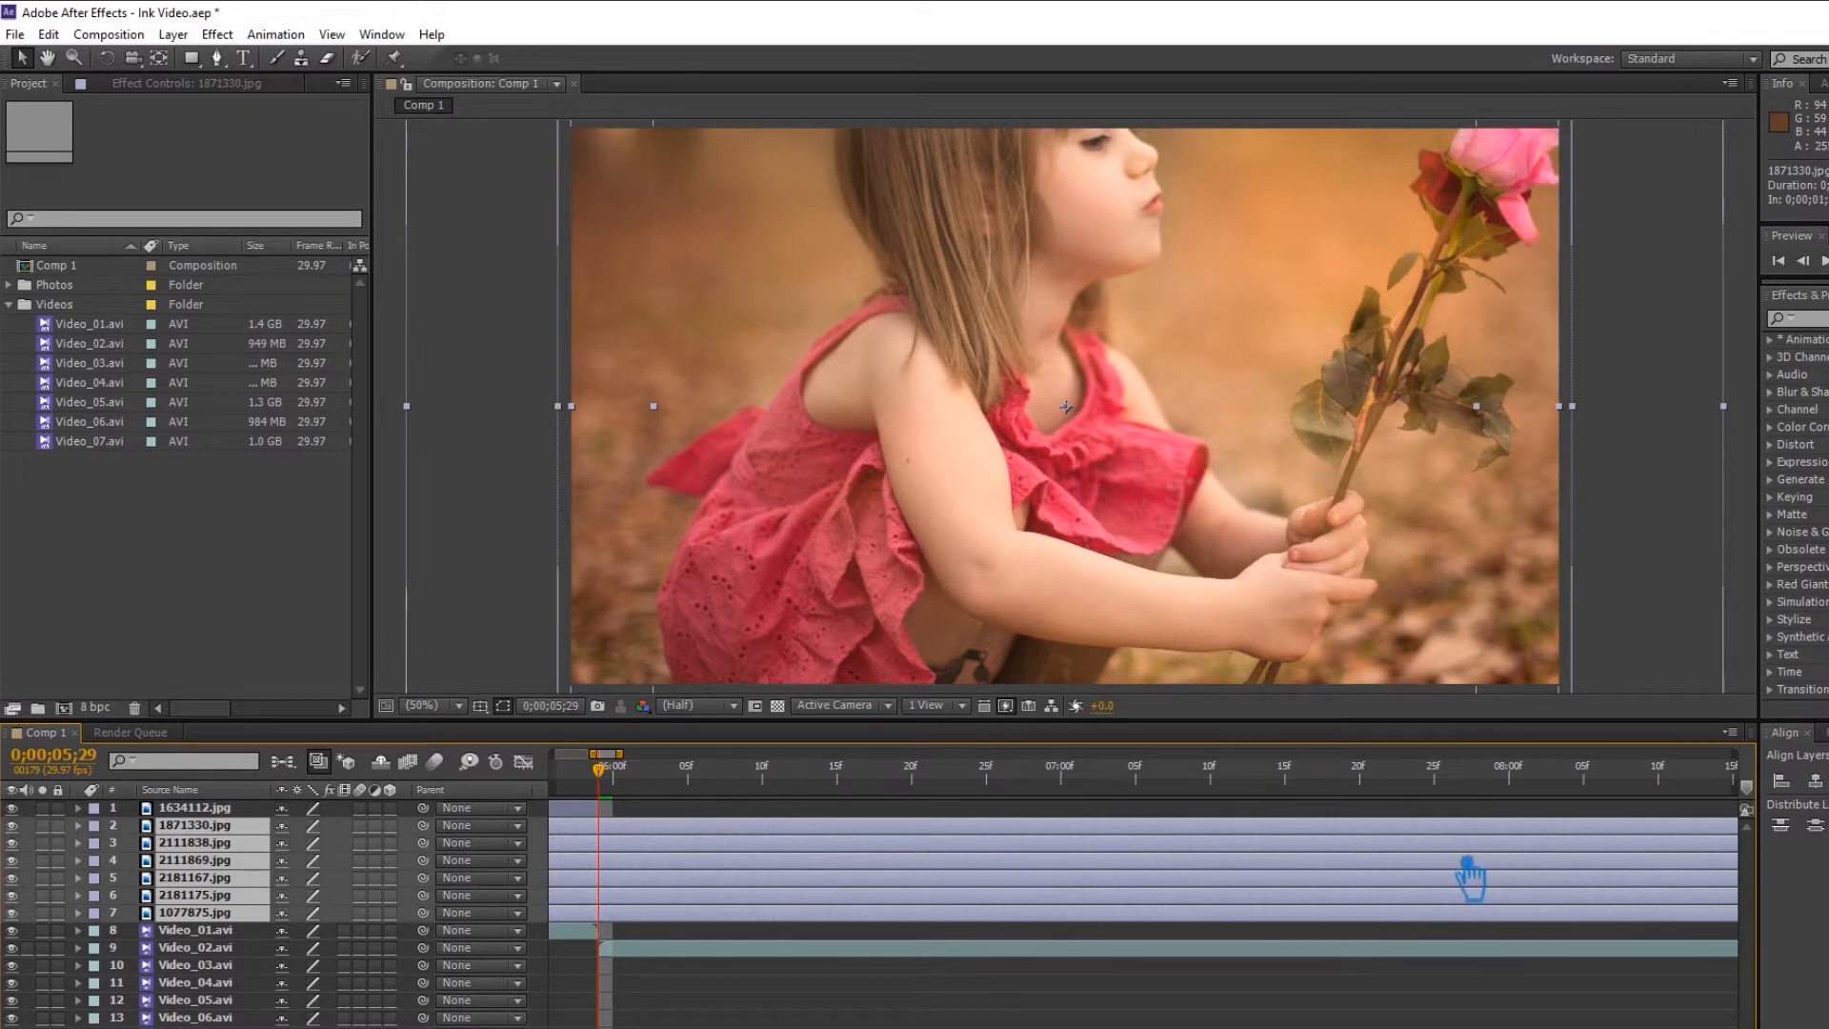
key("ctrl+z")
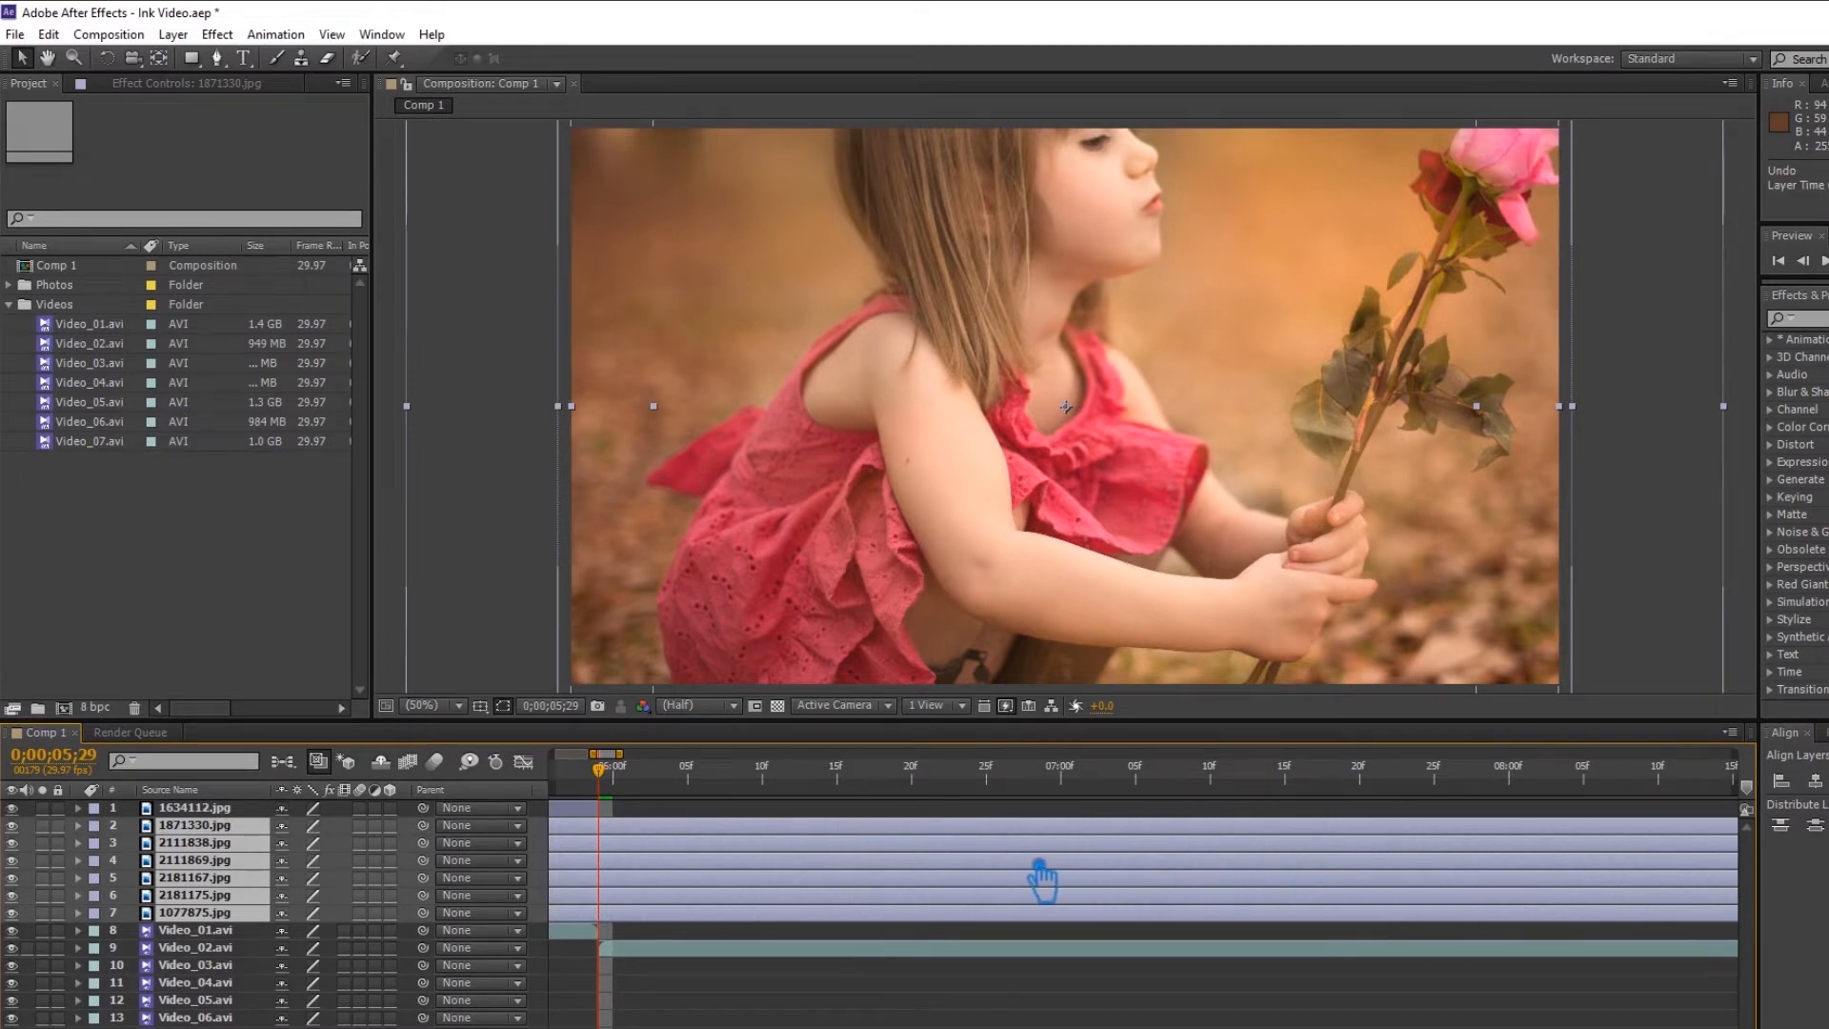
key("ctrl+d")
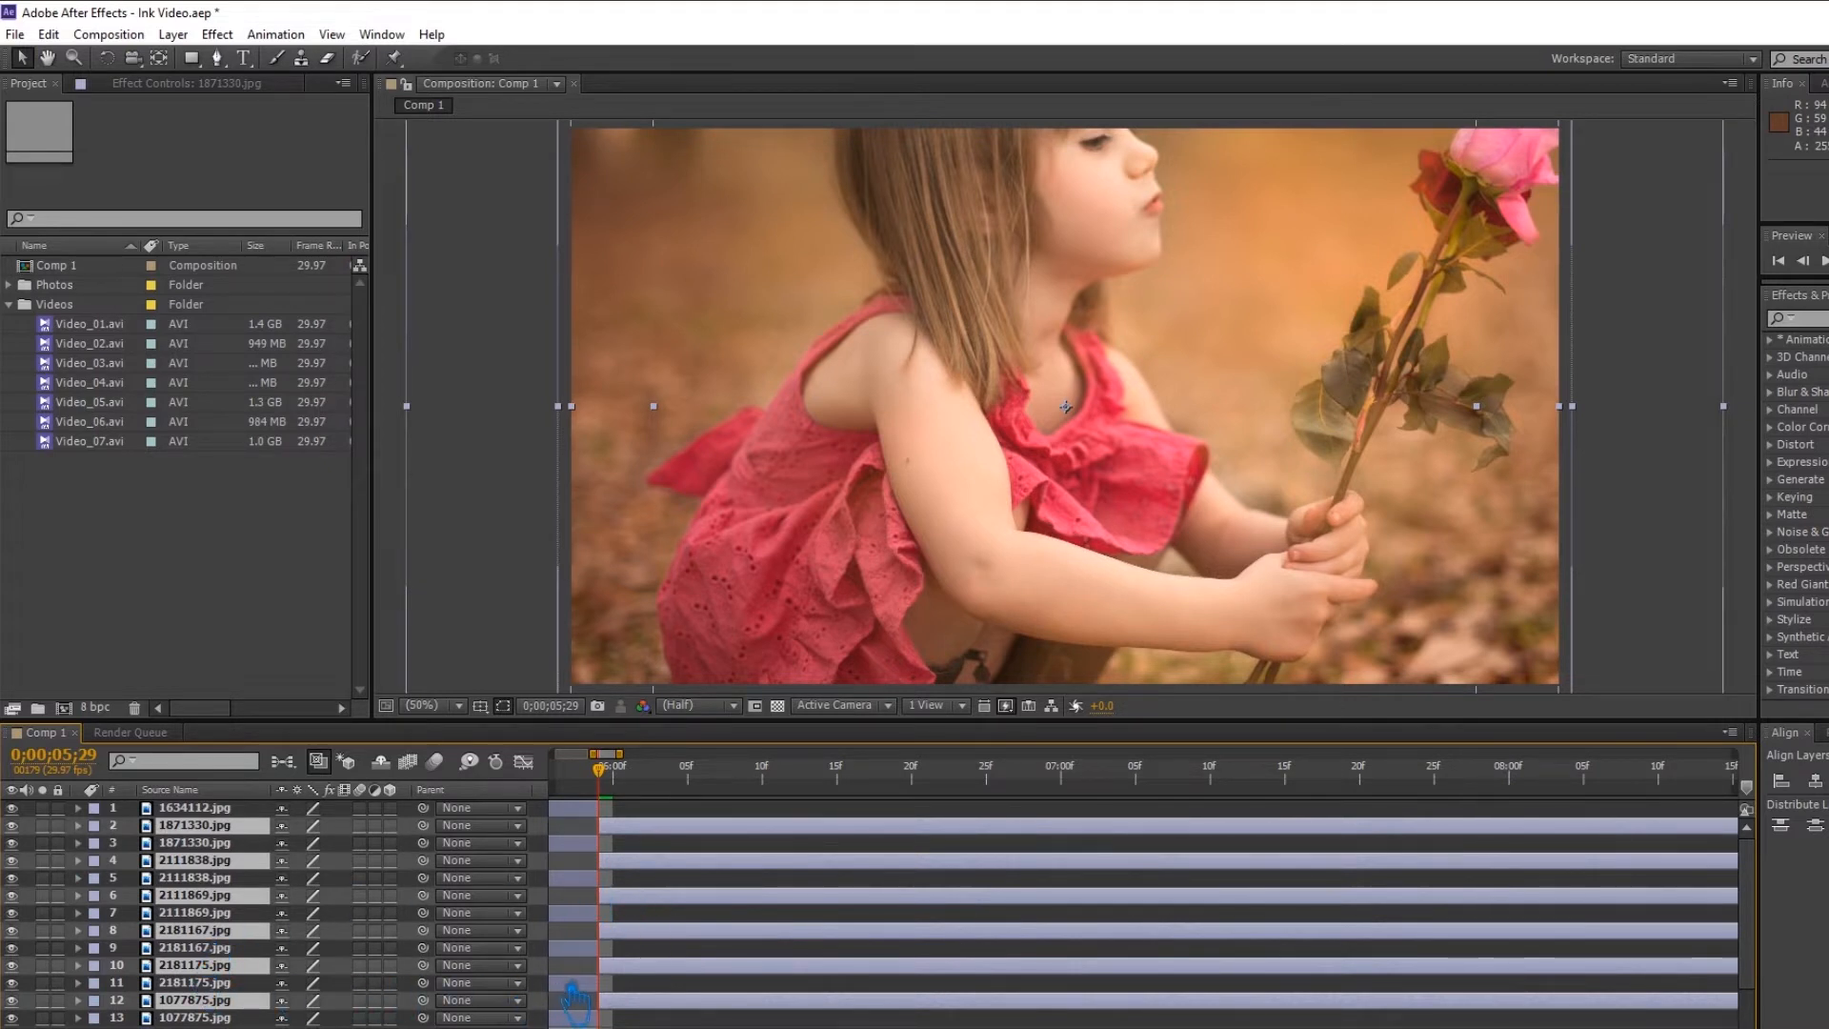
Delete every photo segment that lies before 0;00;05;29, including 1634112.jpg, keeping only the first 1077875.jpg segment.
left_click(195, 1017)
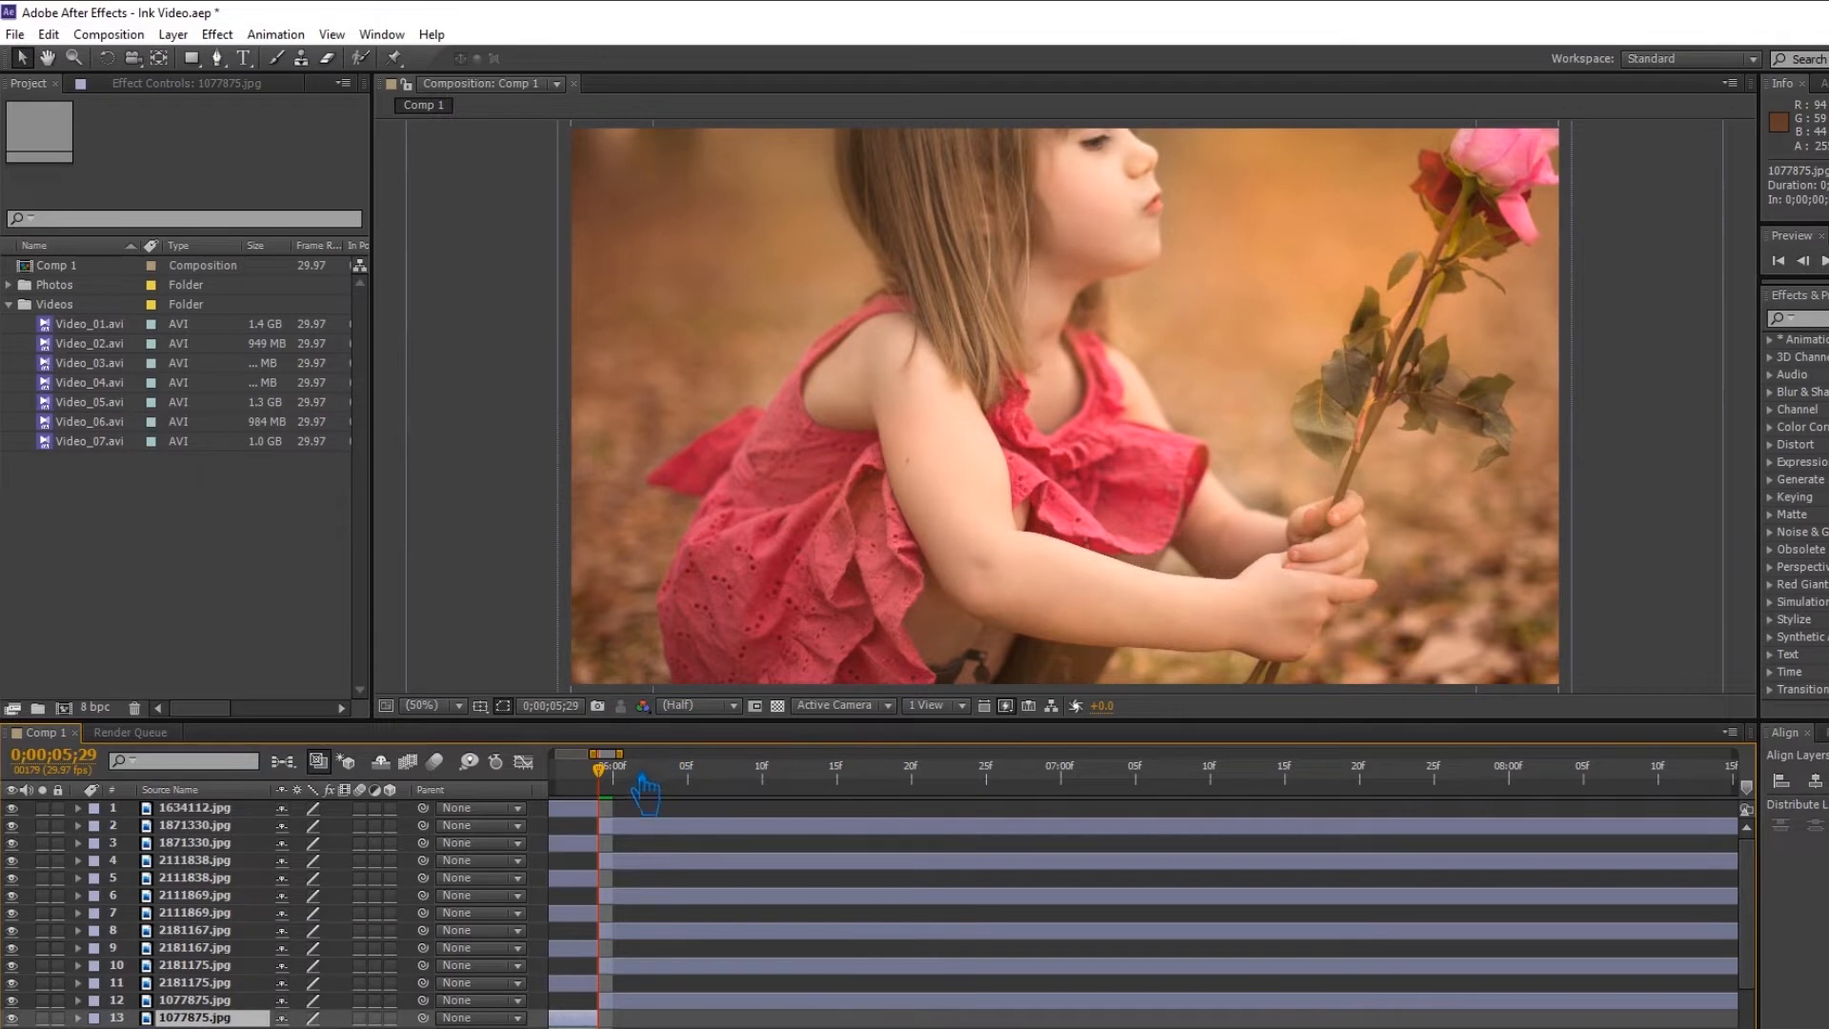
left_click(592, 984)
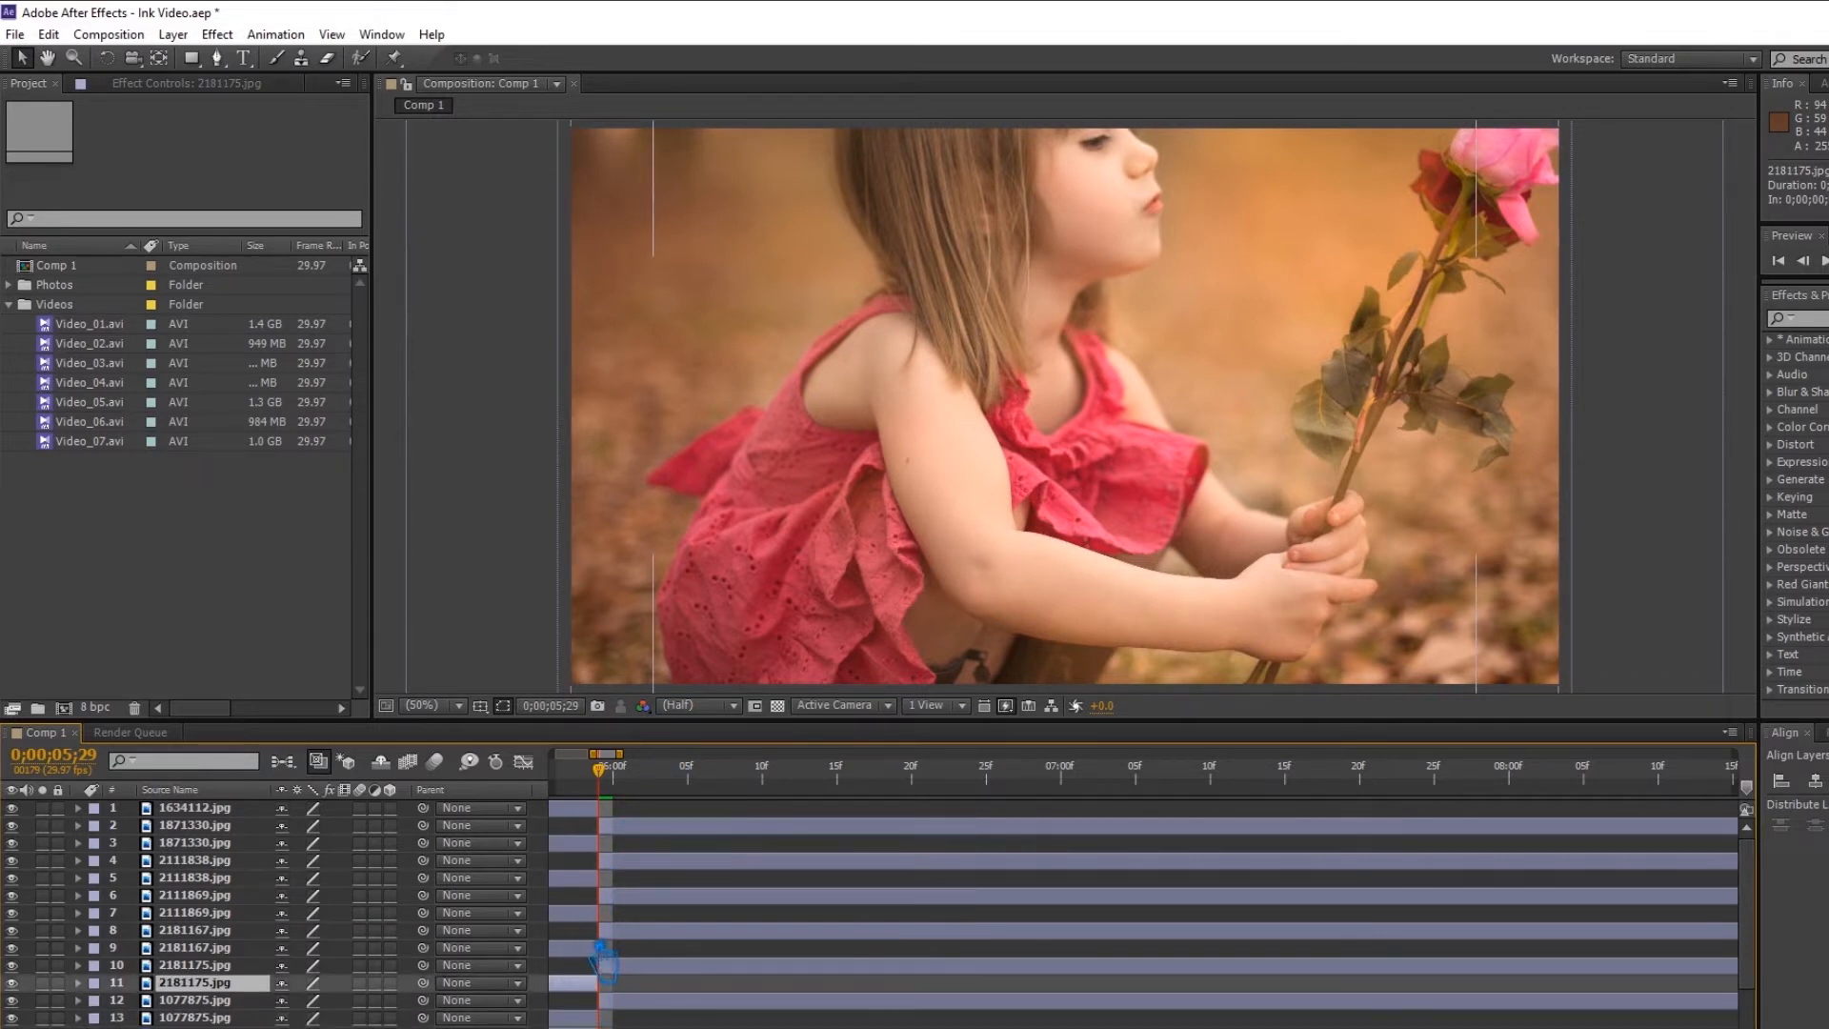
left_click(595, 948, "ctrl")
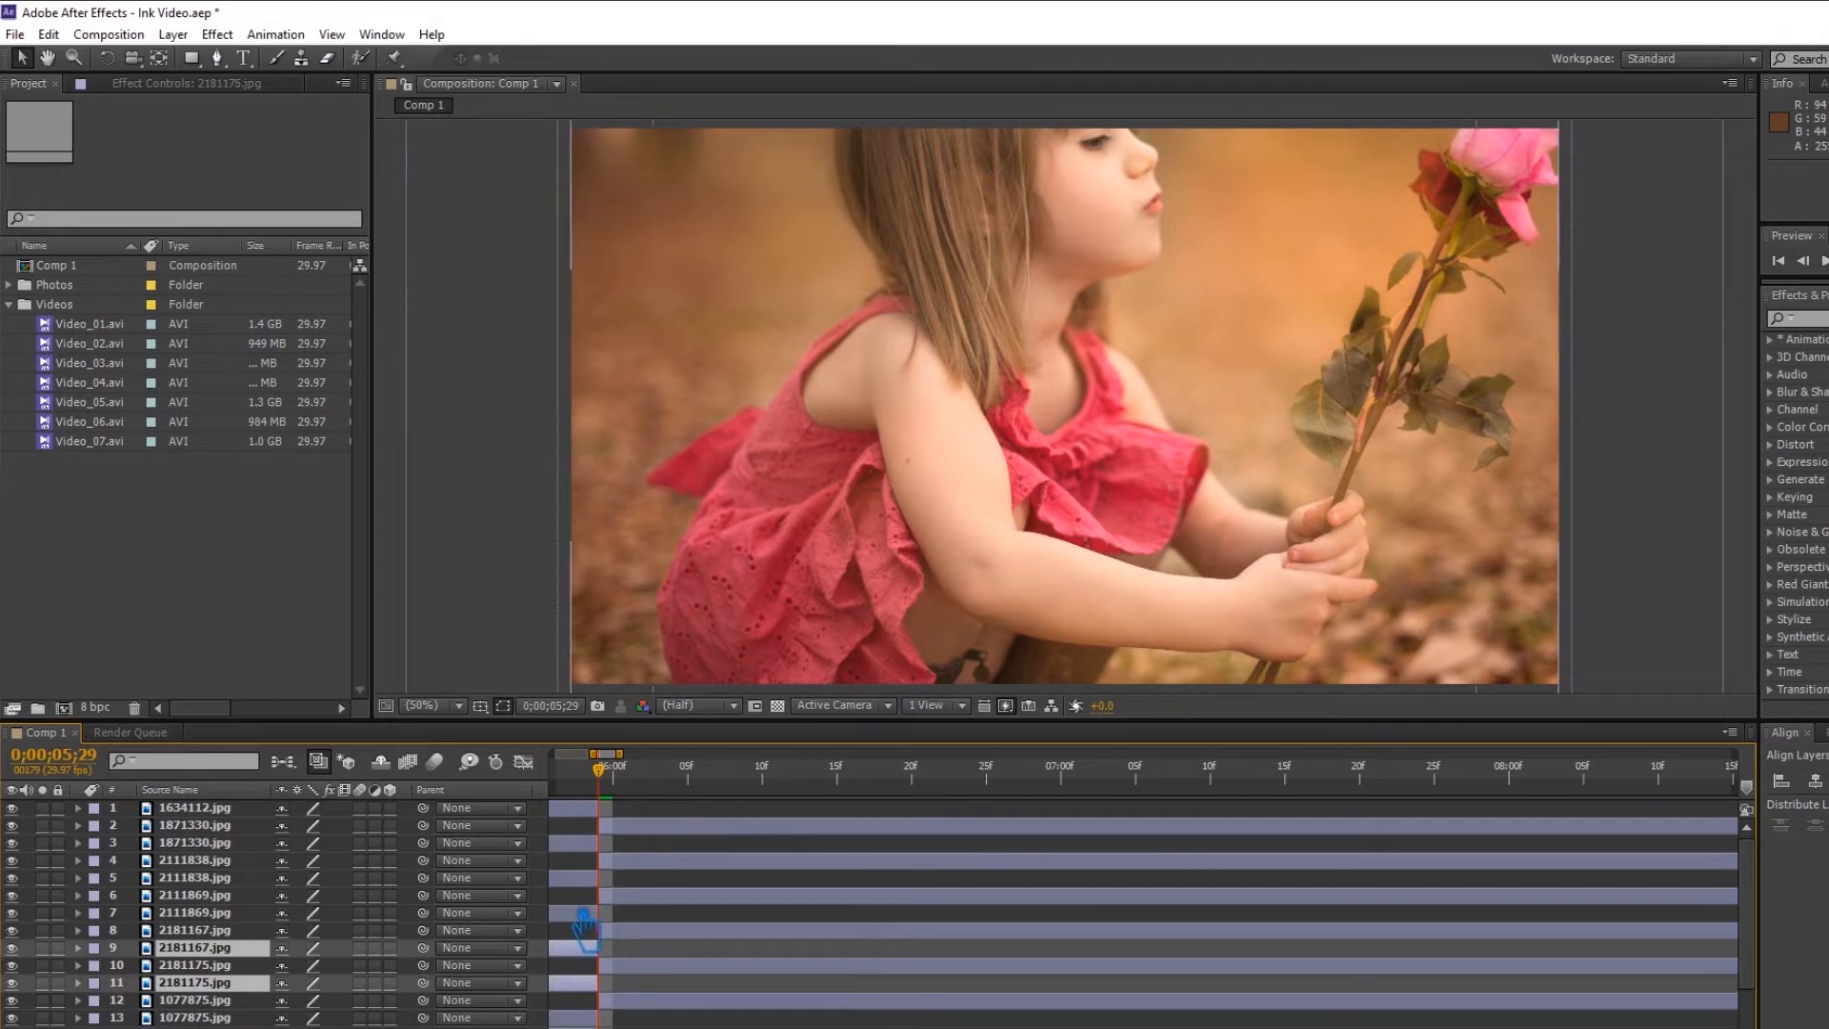
left_click(584, 913, "ctrl")
left_click(593, 877, "ctrl")
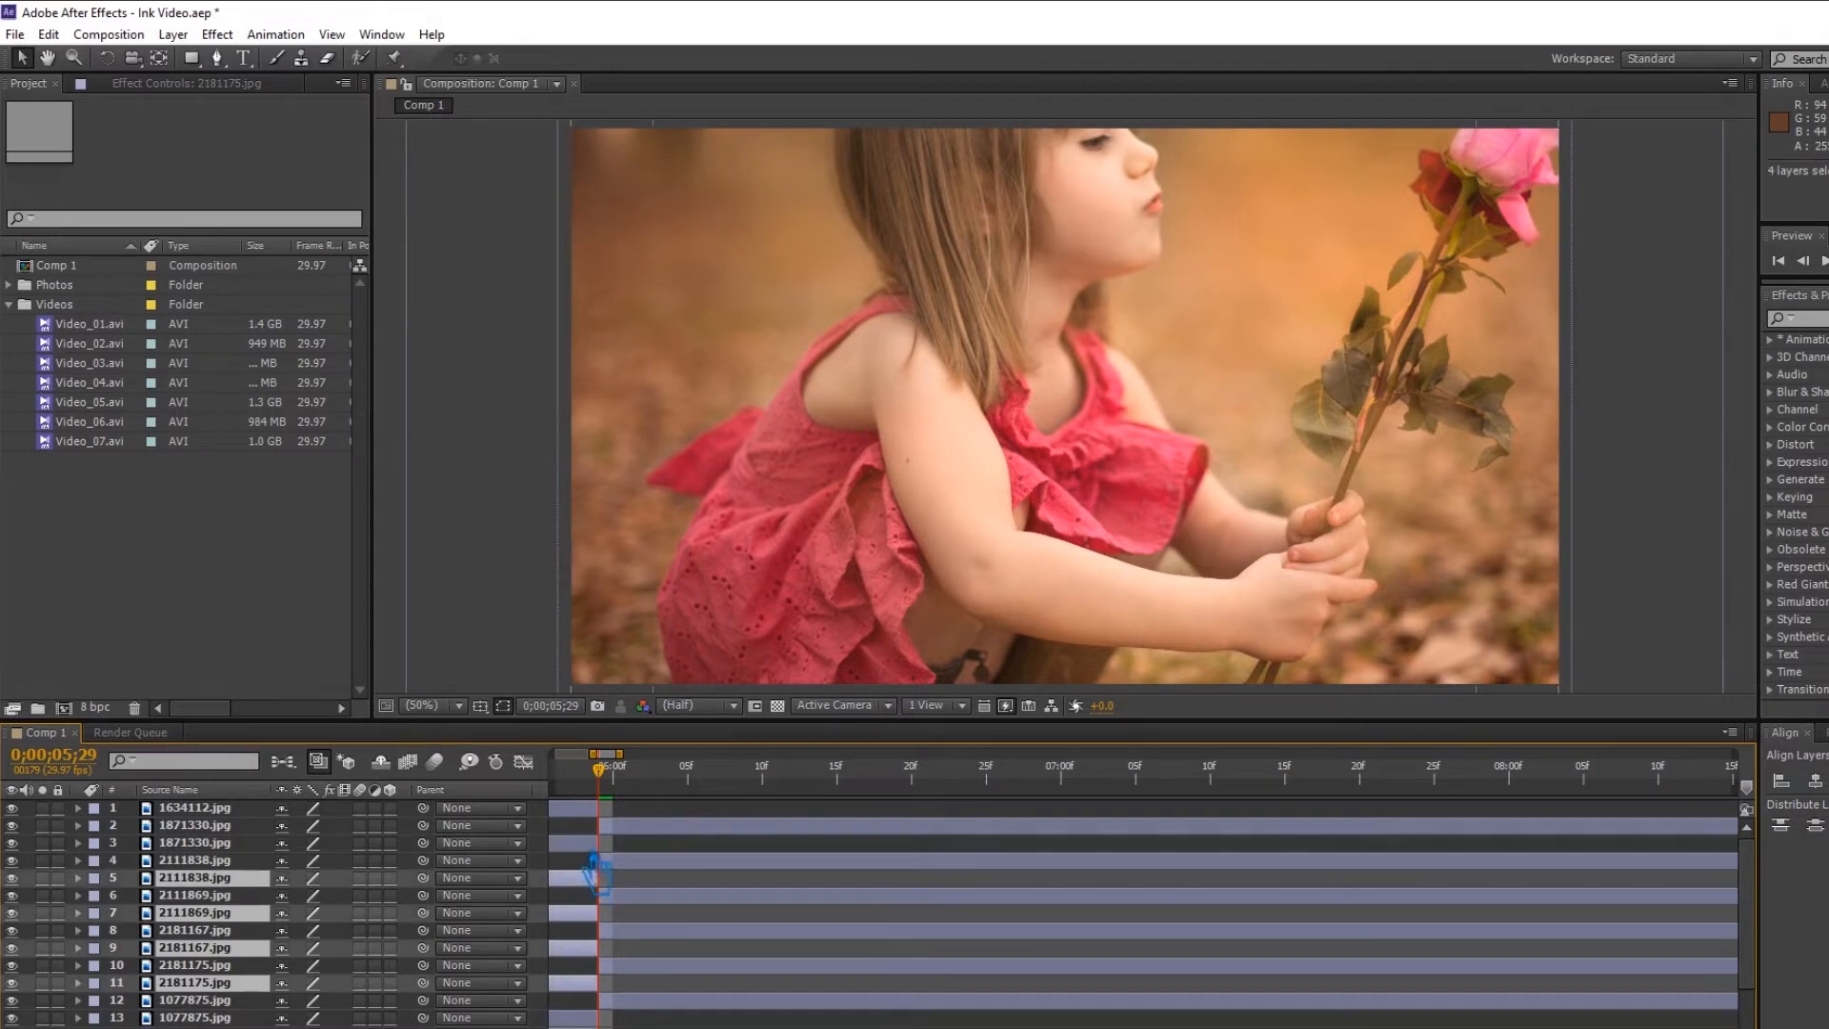
left_click(592, 842, "ctrl")
left_click(589, 808, "ctrl")
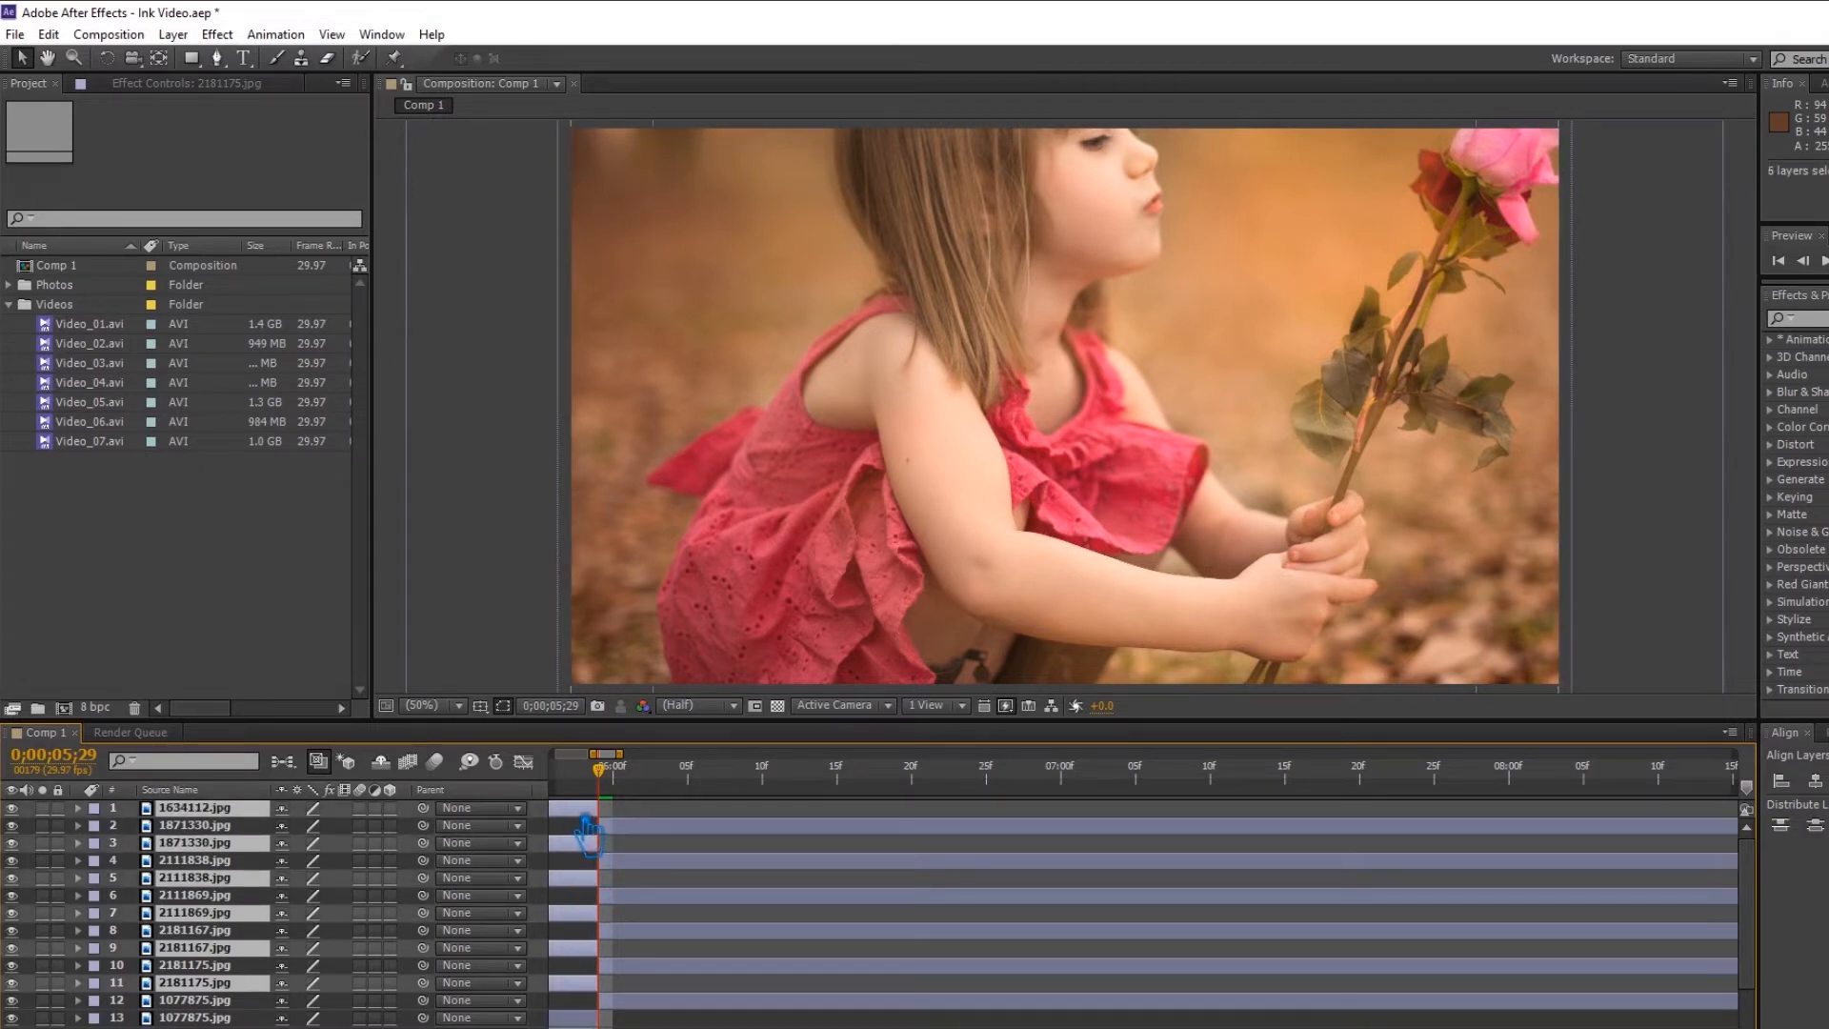
key("Delete")
Set the scale of the 1077875.jpg segment above Video_01.avi to 72% with the playhead within that segment.
key("Page_Up")
key("Page_Up")
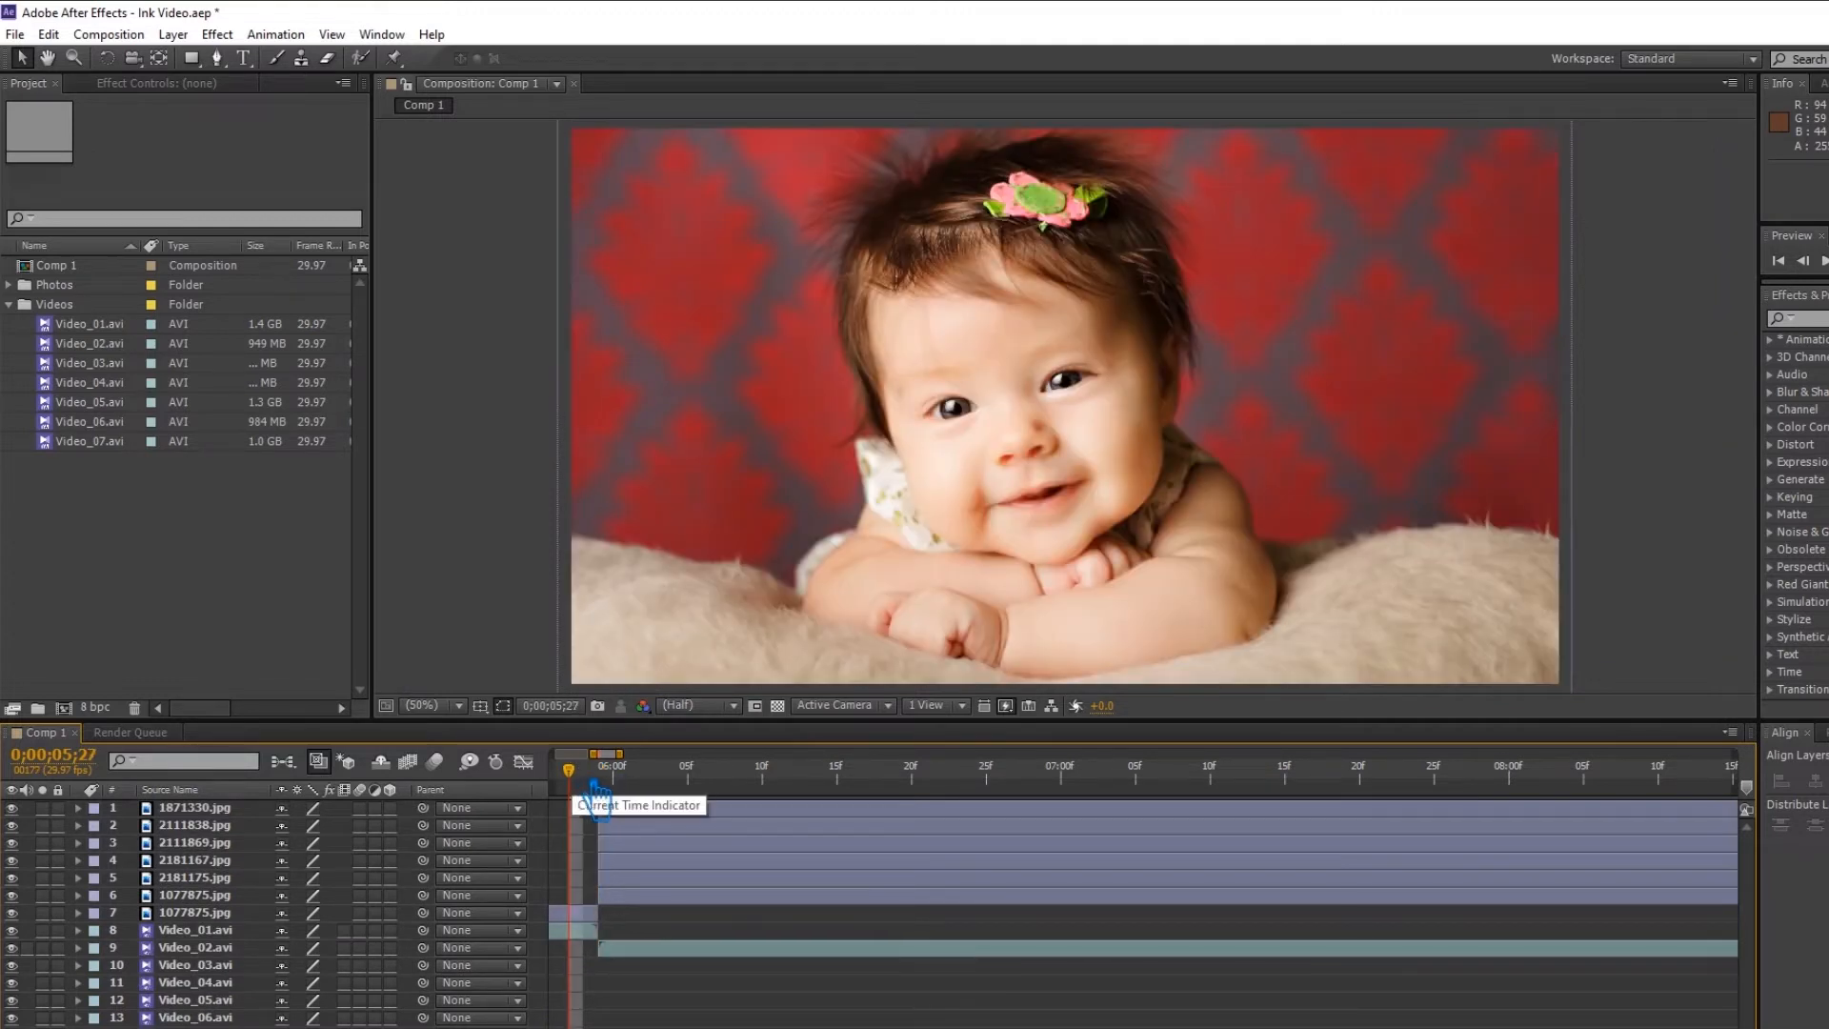
key("minus")
key("minus")
key("minus")
key("minus")
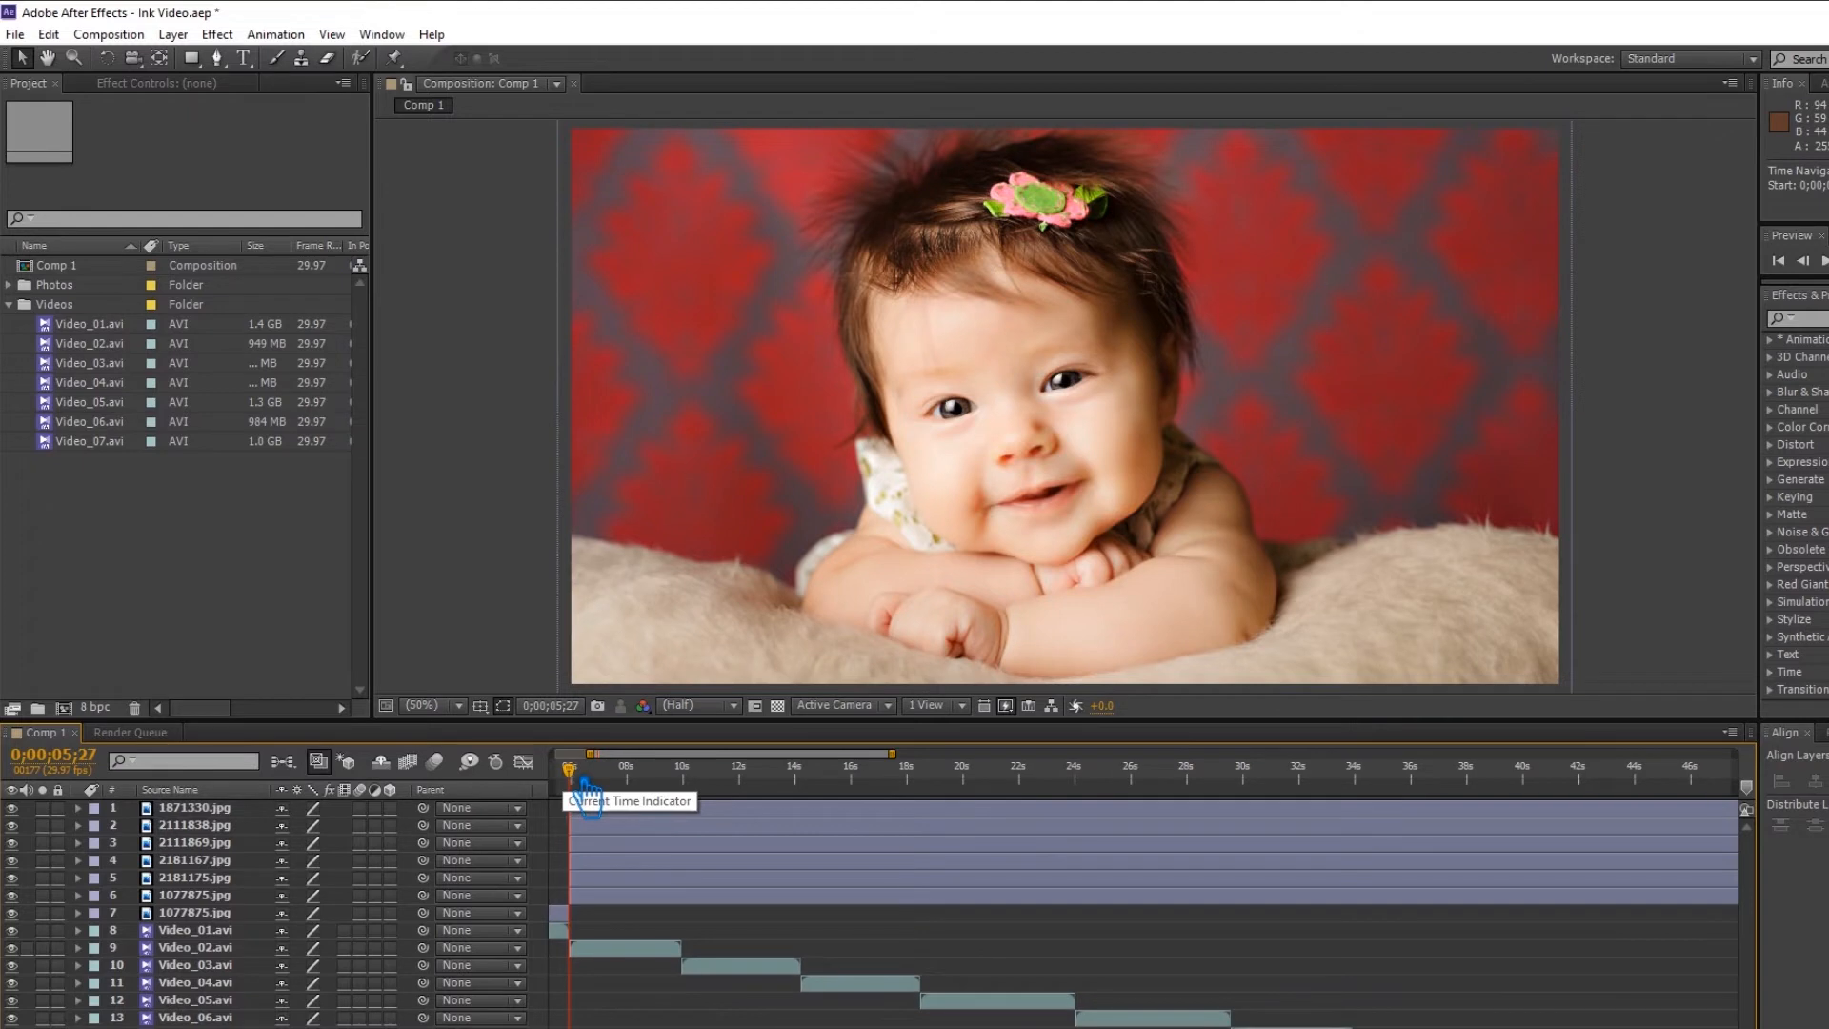
key("Home")
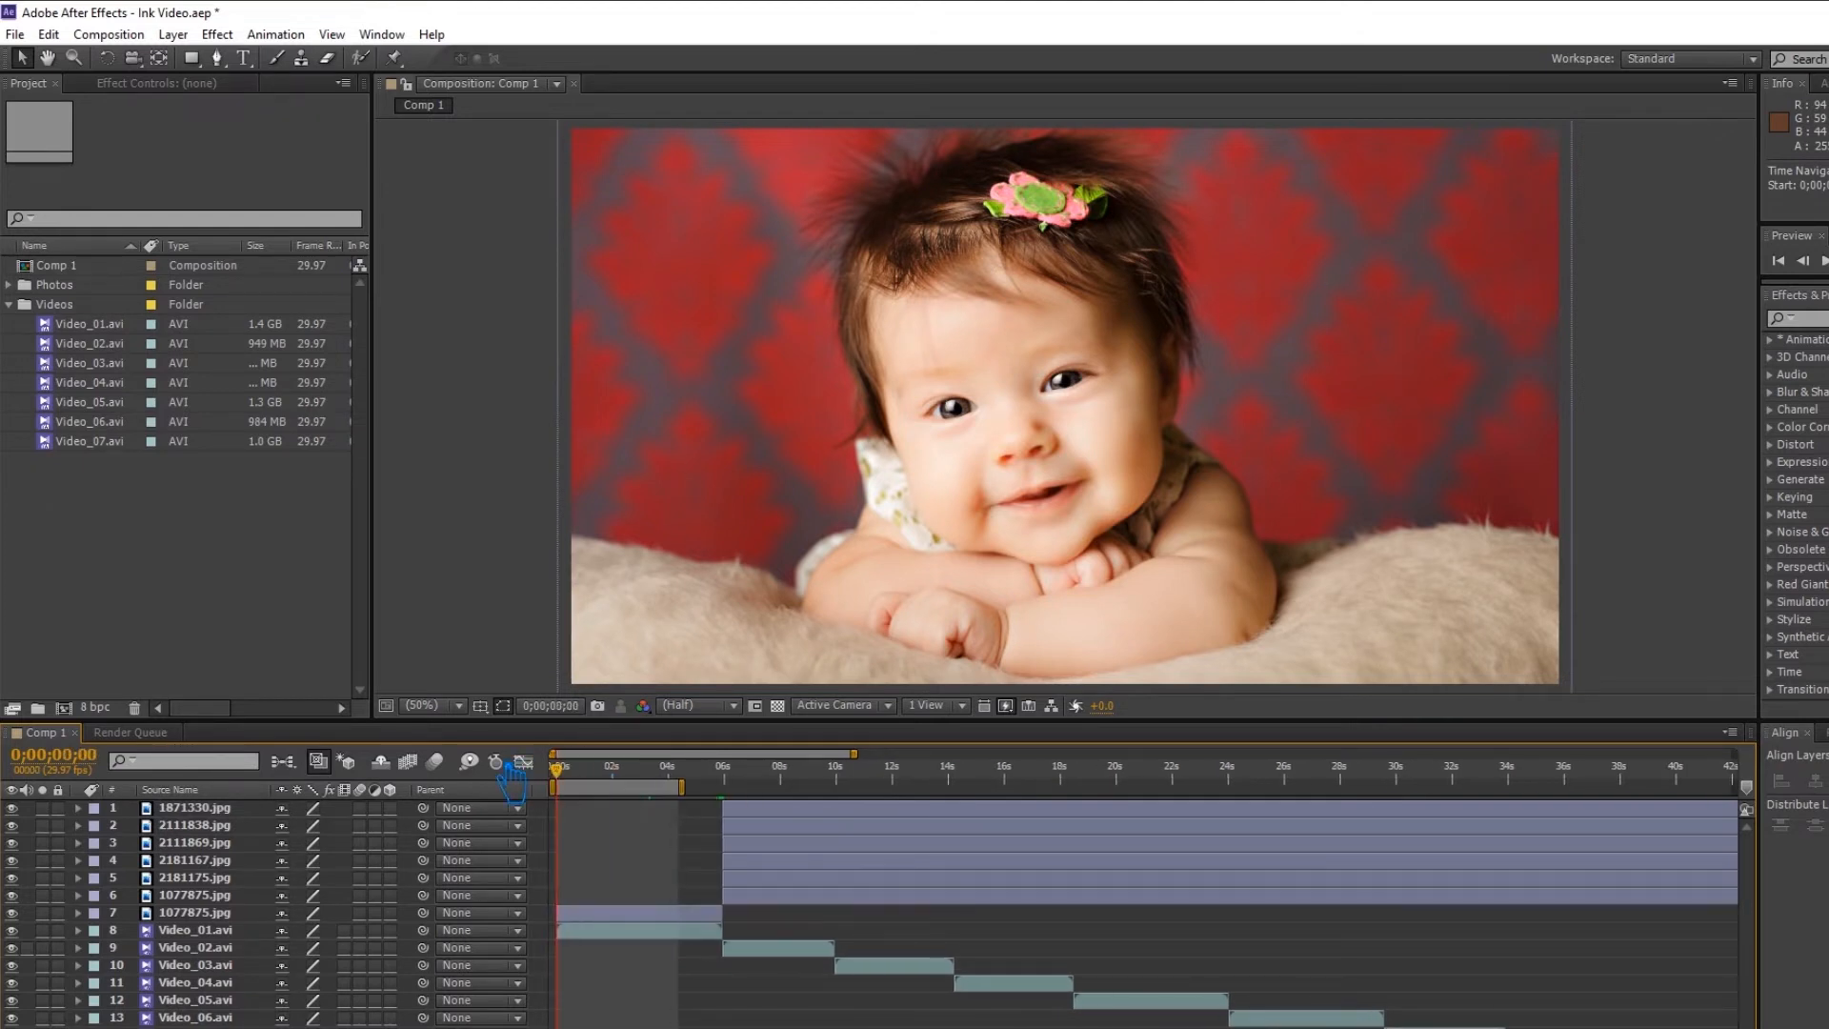
left_click_drag(577, 775, 641, 777)
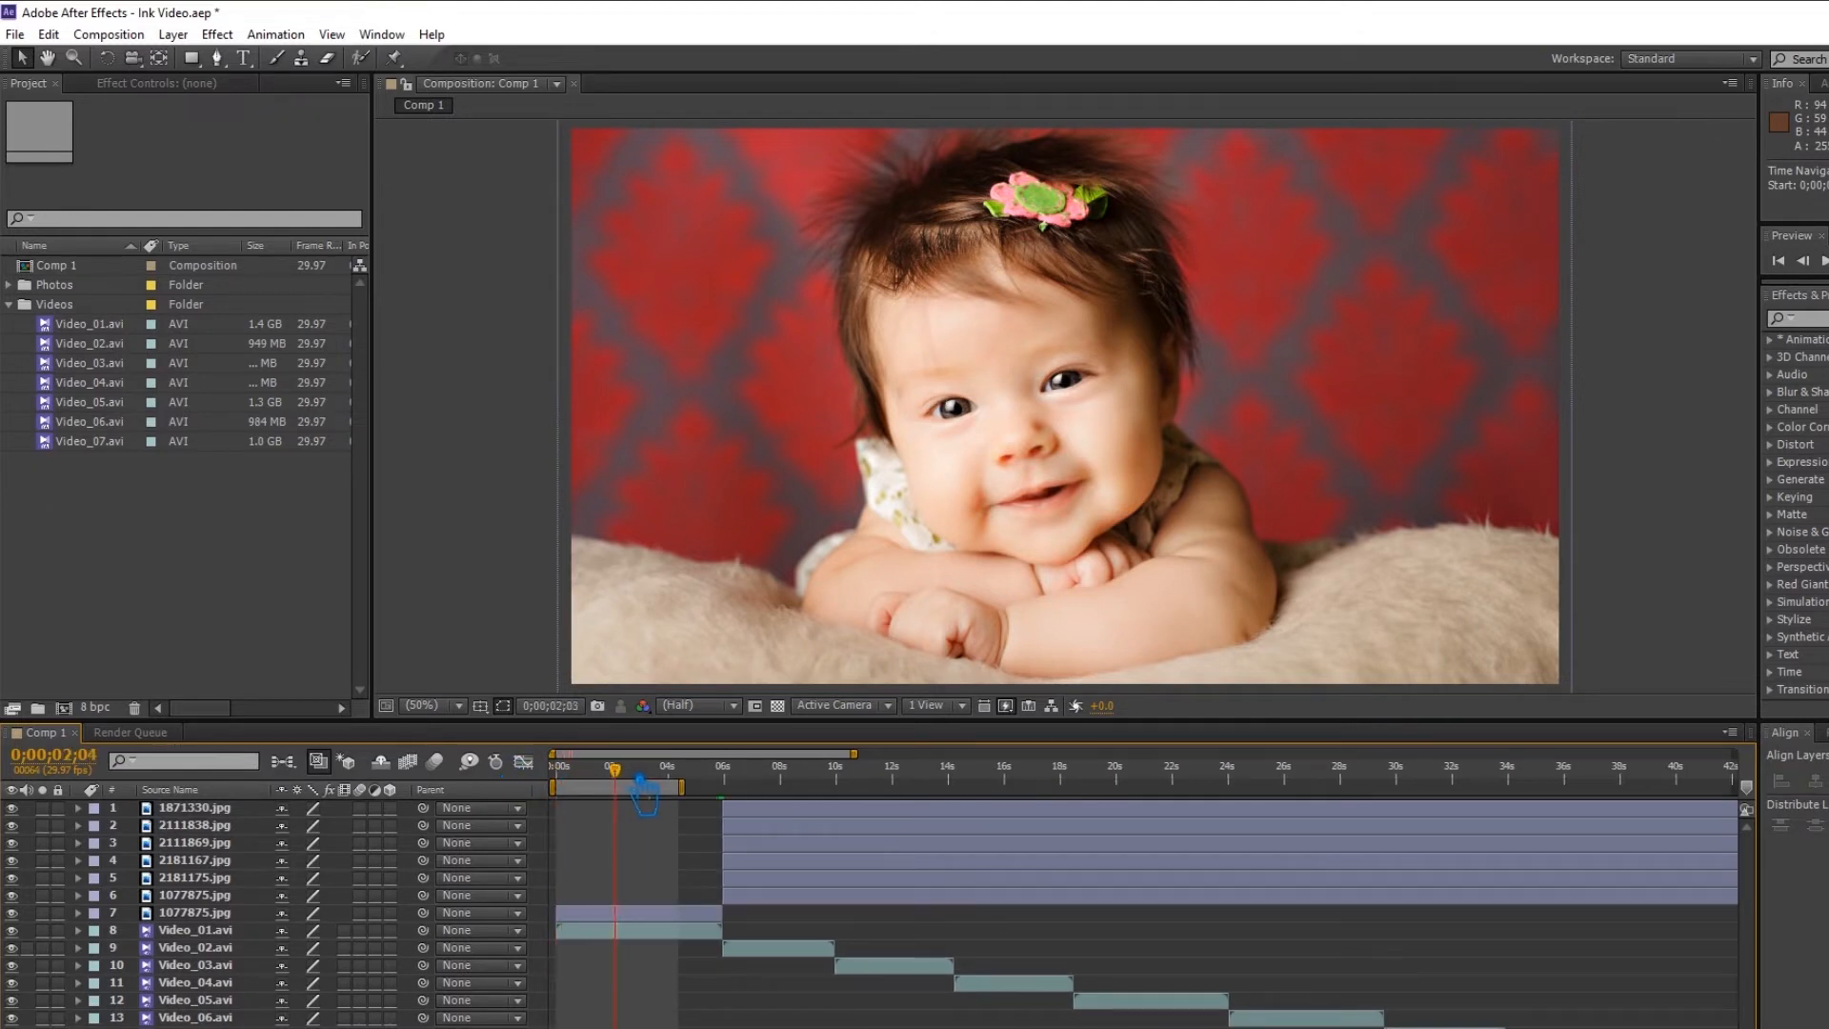
left_click(620, 917)
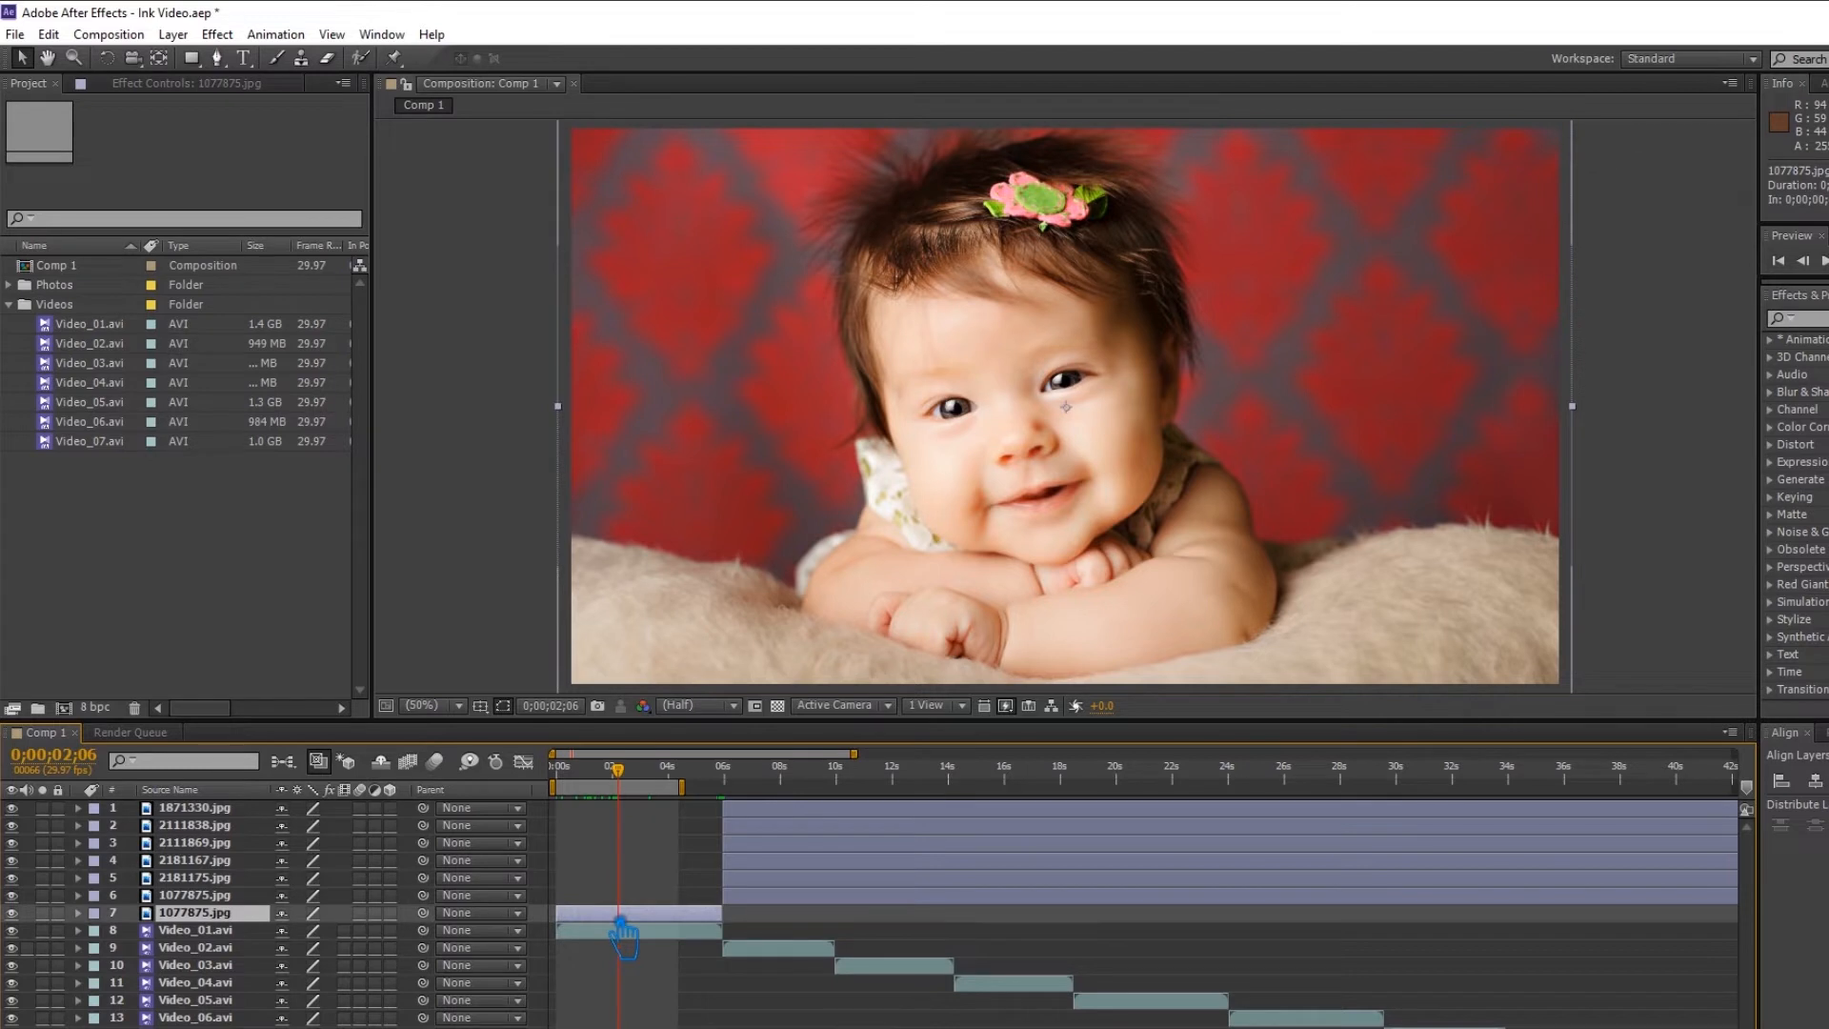
key("s")
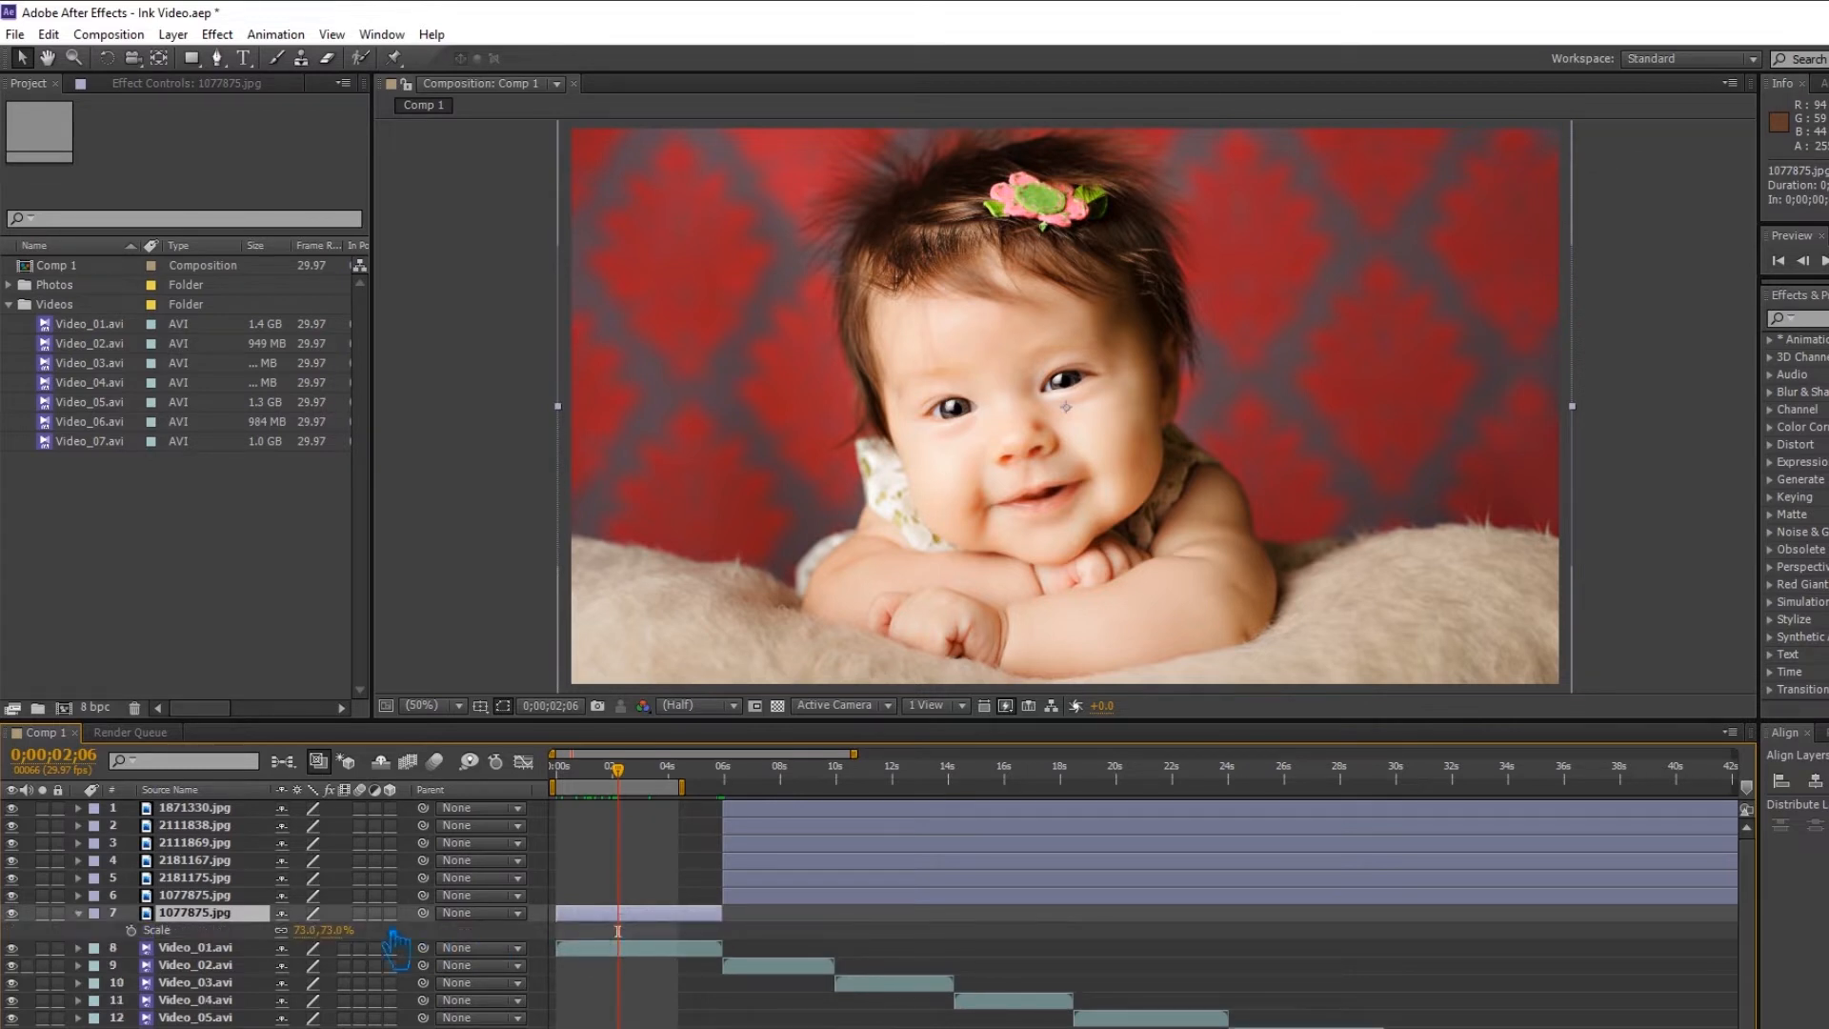
left_click_drag(316, 951, 317, 951)
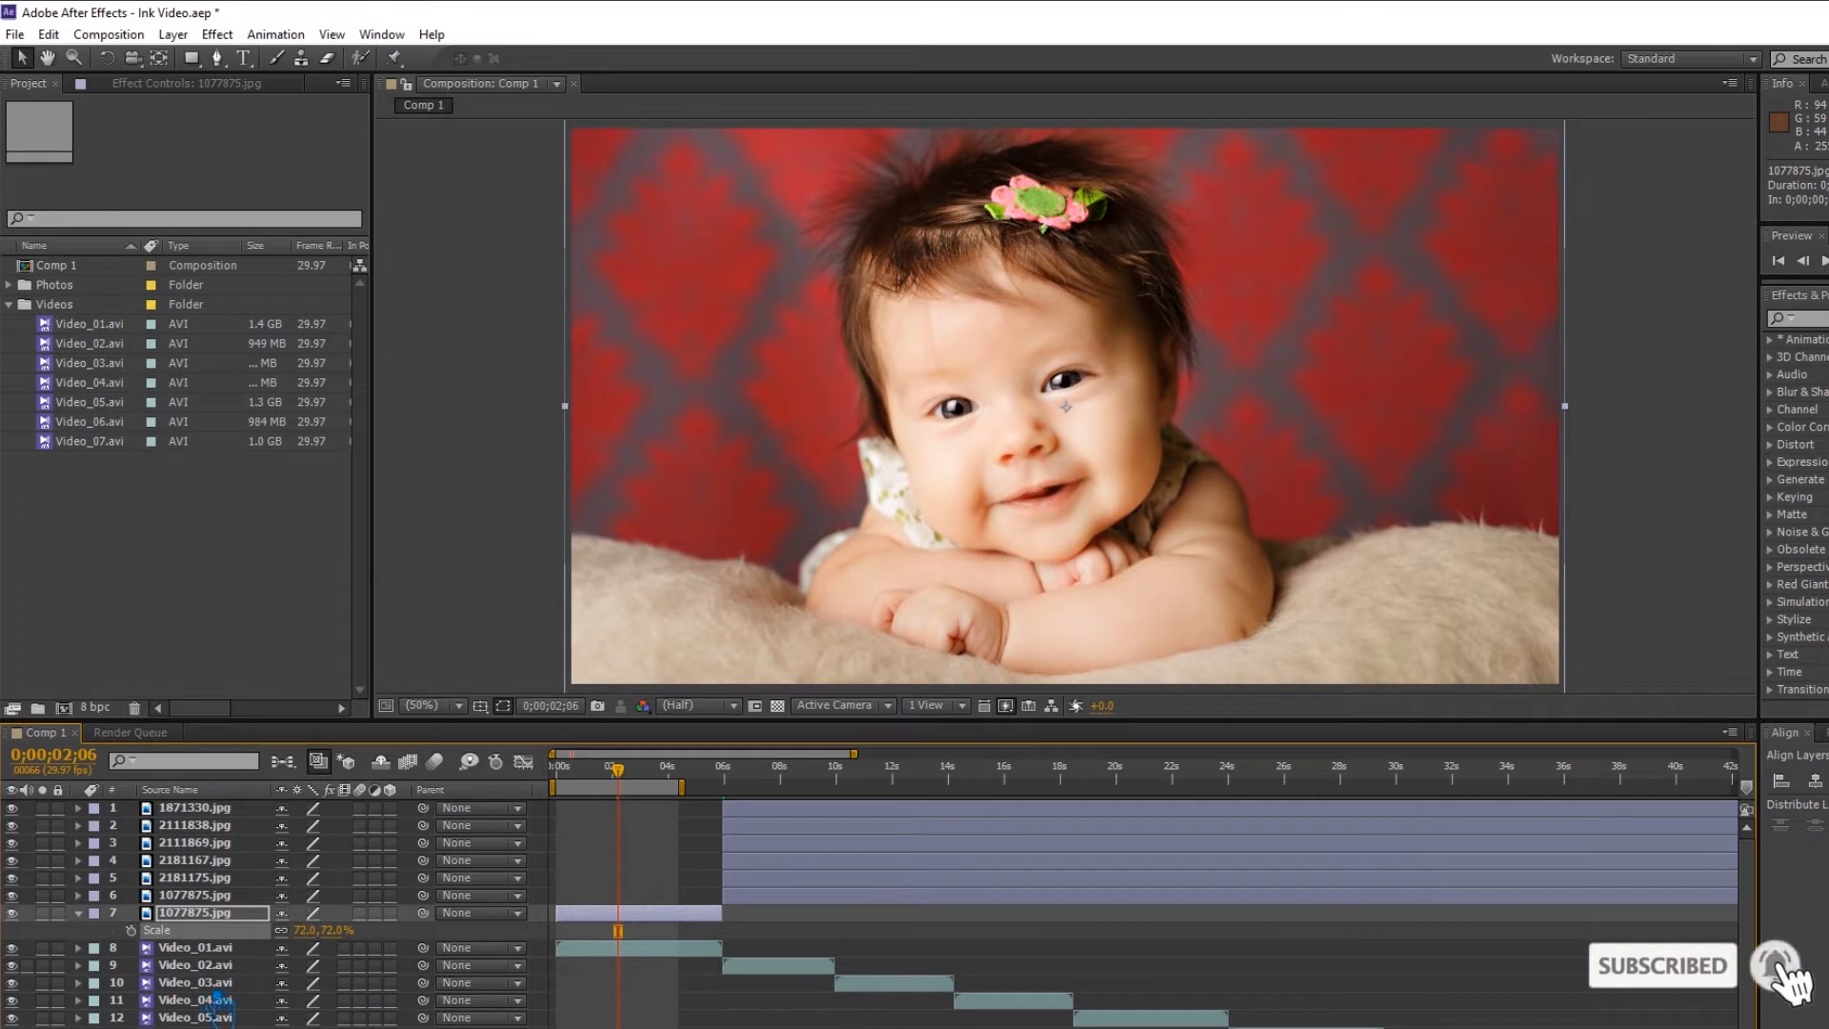
key("s")
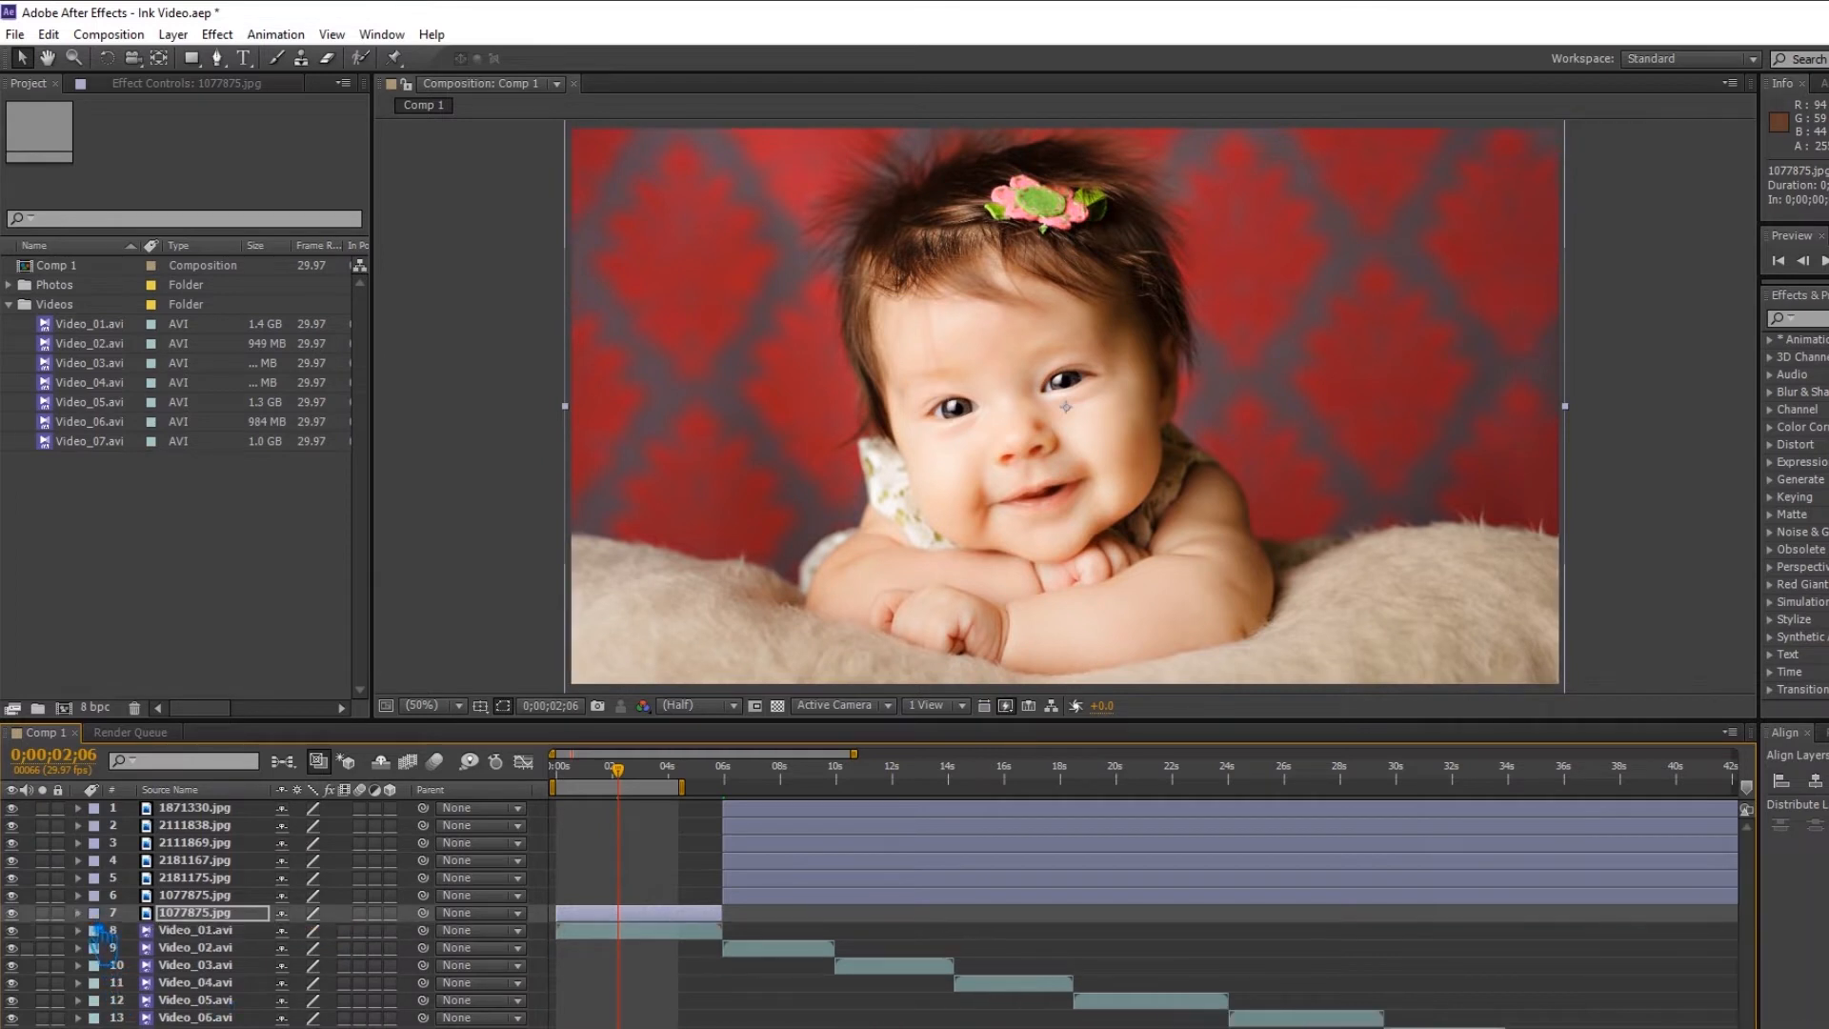
left_click(809, 1025)
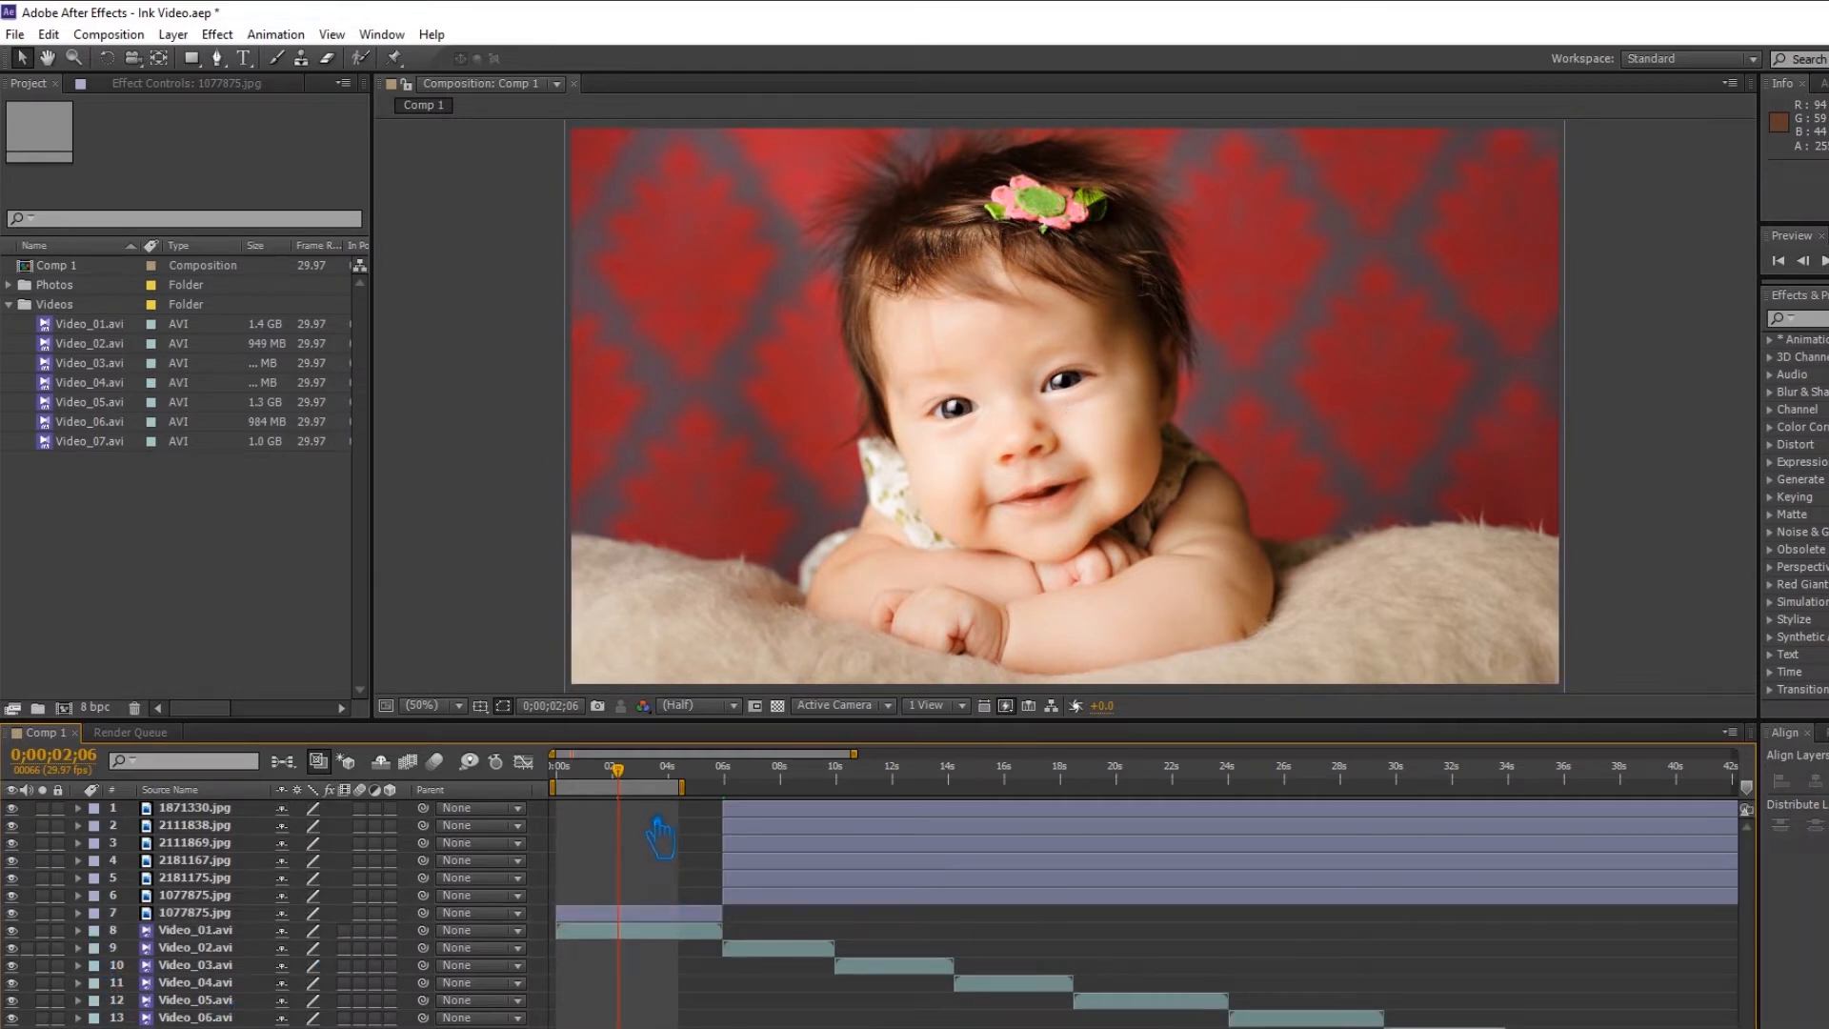
Scale the 1871330.jpg layer to 69% with the playhead near the end of Video_02.avi.
left_click_drag(644, 799, 862, 843)
key("Page_Up")
key("Page_Up")
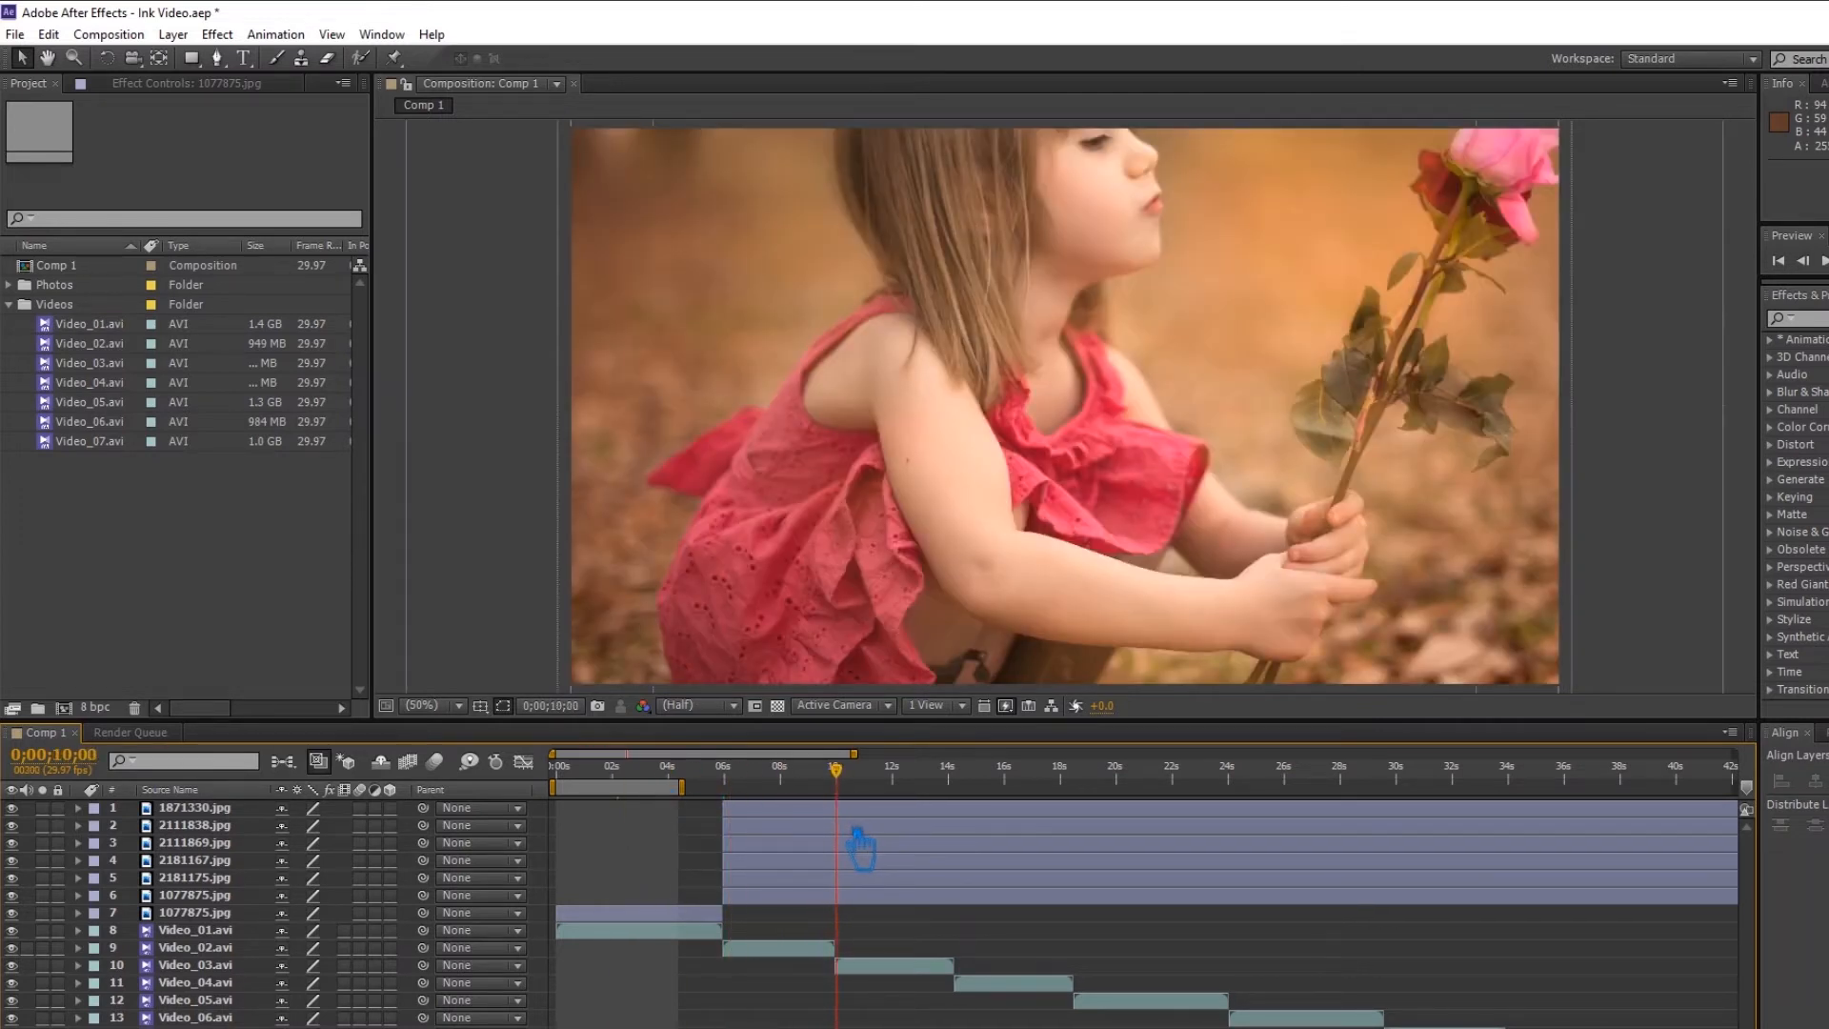
left_click(786, 812)
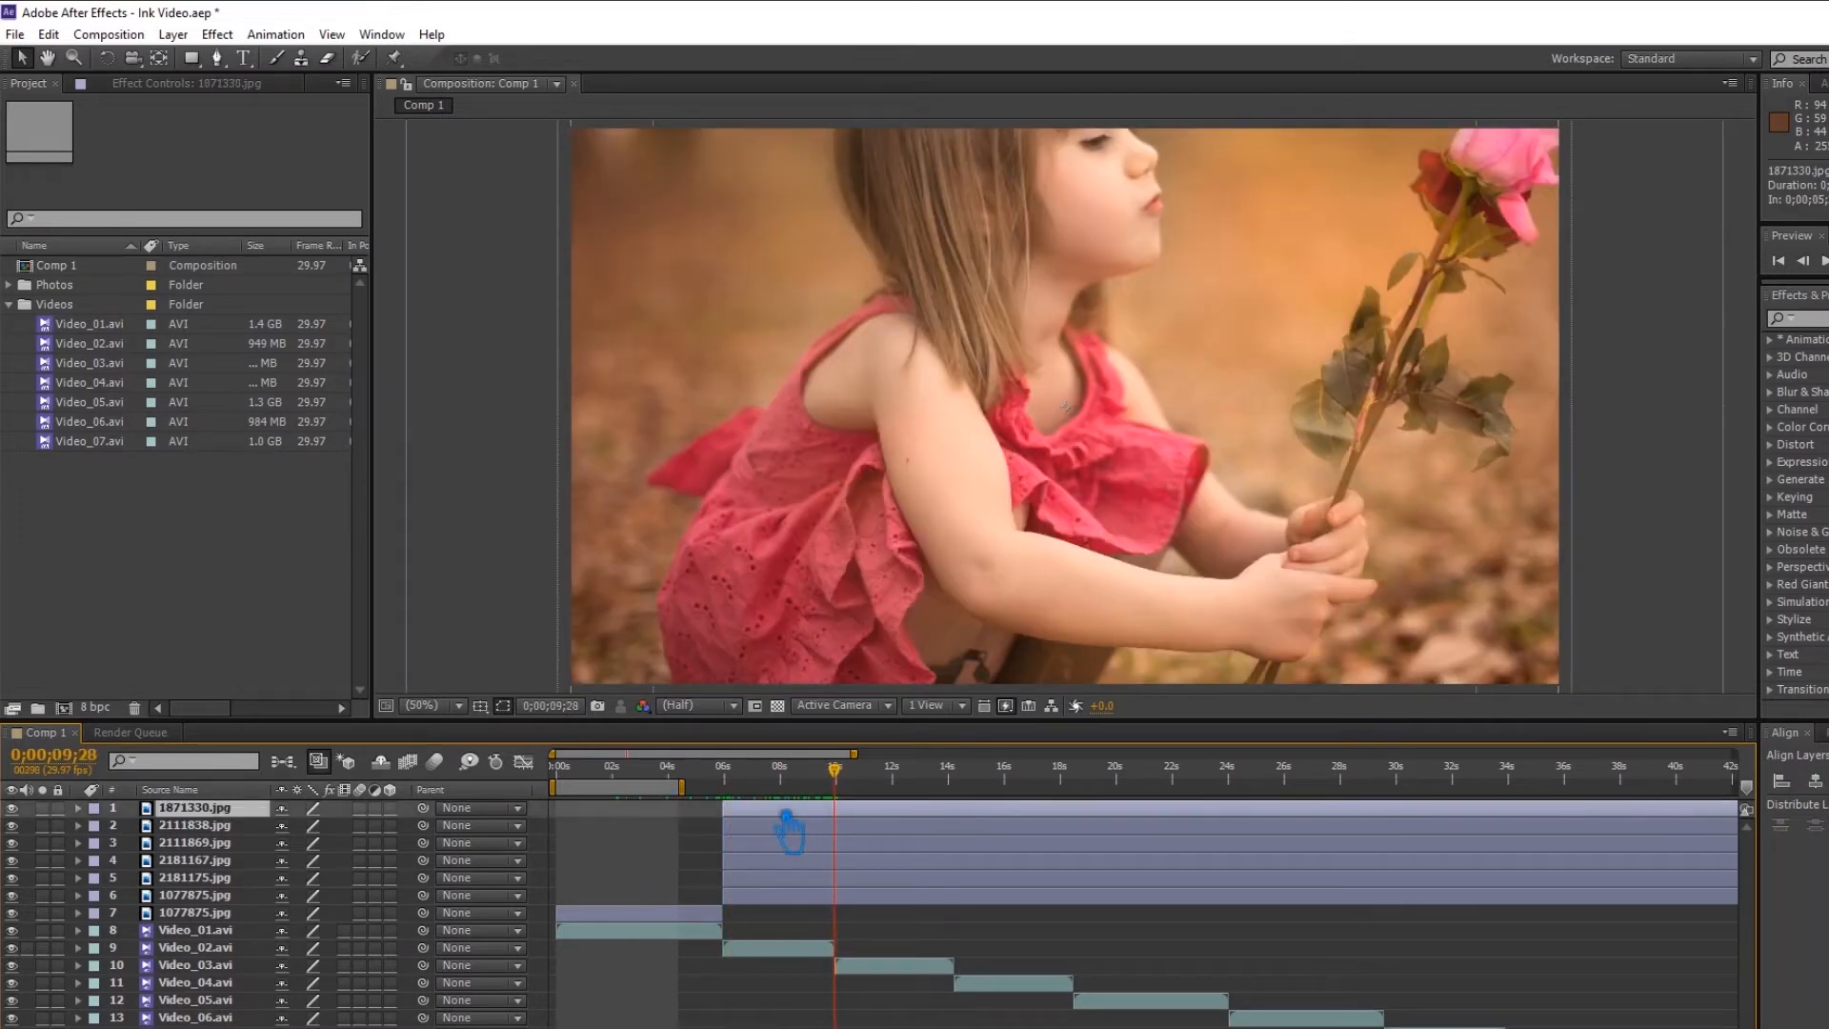
key("s")
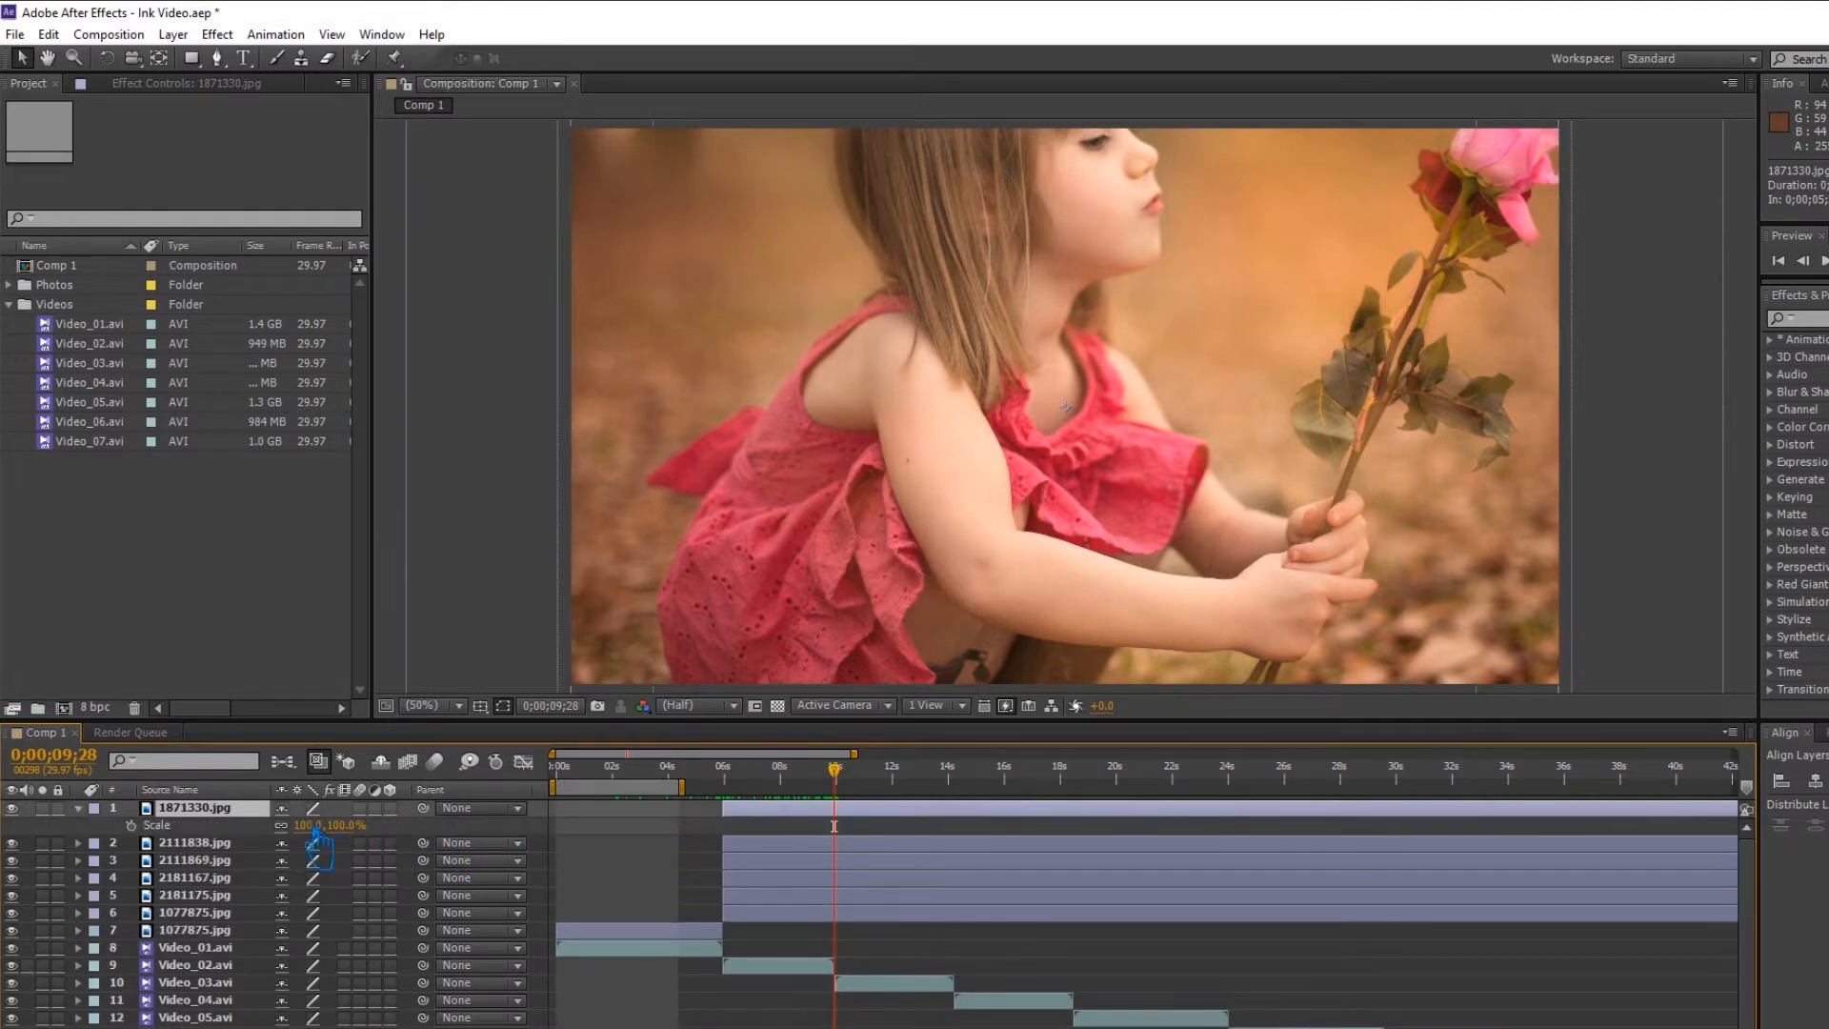
left_click_drag(316, 829, 292, 850)
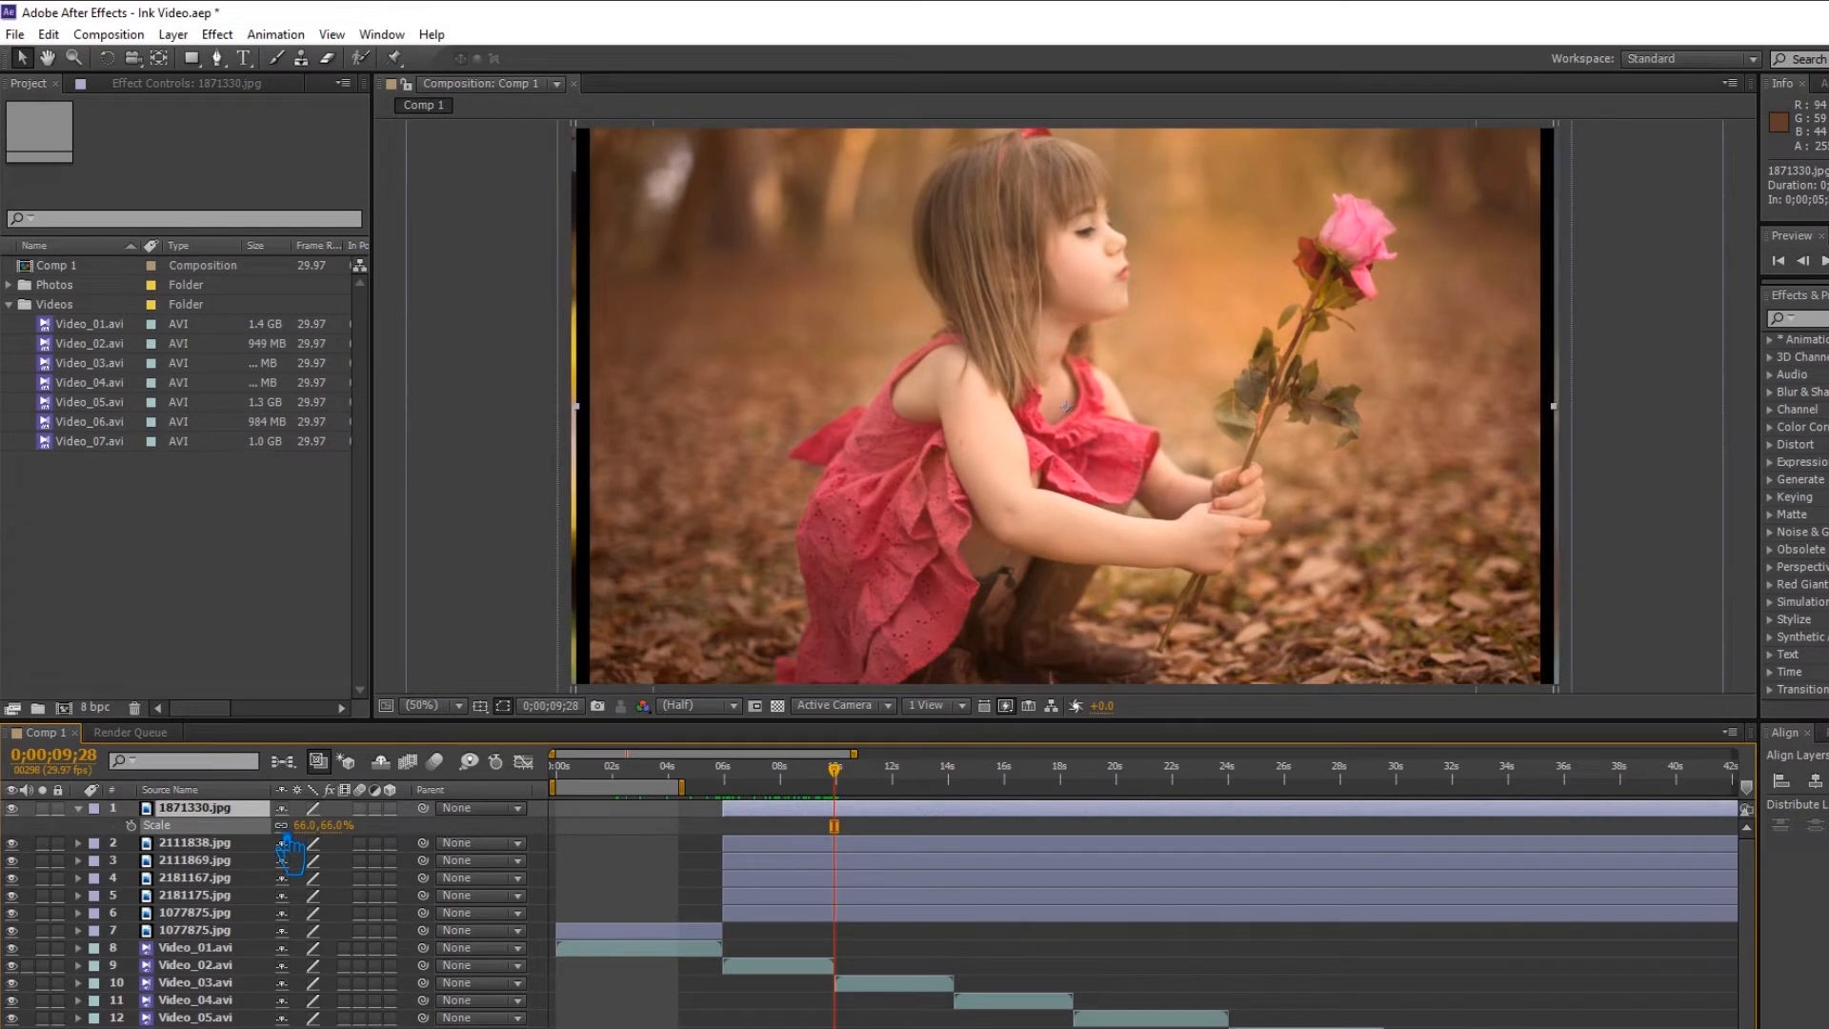
left_click_drag(294, 845, 296, 847)
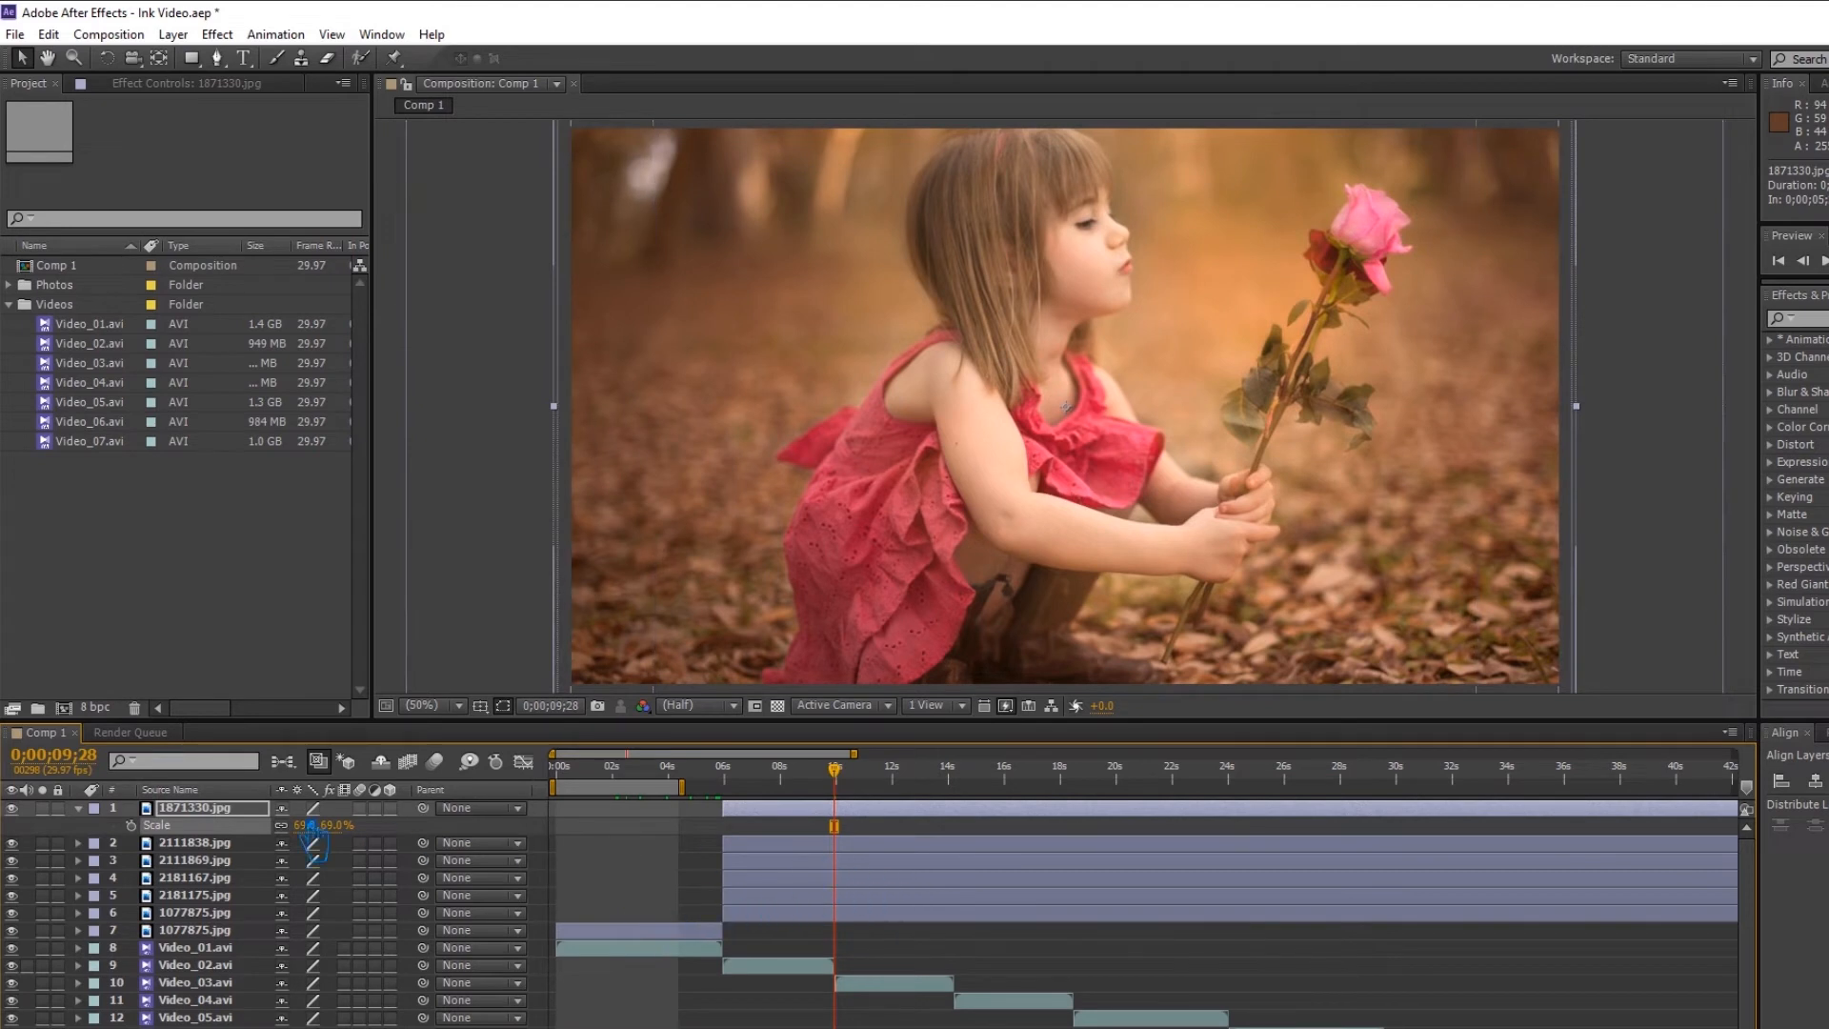
left_click(79, 808)
Trim 1871330.jpg to end with Video_02.avi by splitting it at 0;00;09;29 and deleting the remainder, and save the project.
key("equal")
key("equal")
key("equal")
key("equal")
key("equal")
left_click(870, 790)
left_click_drag(877, 807, 903, 839)
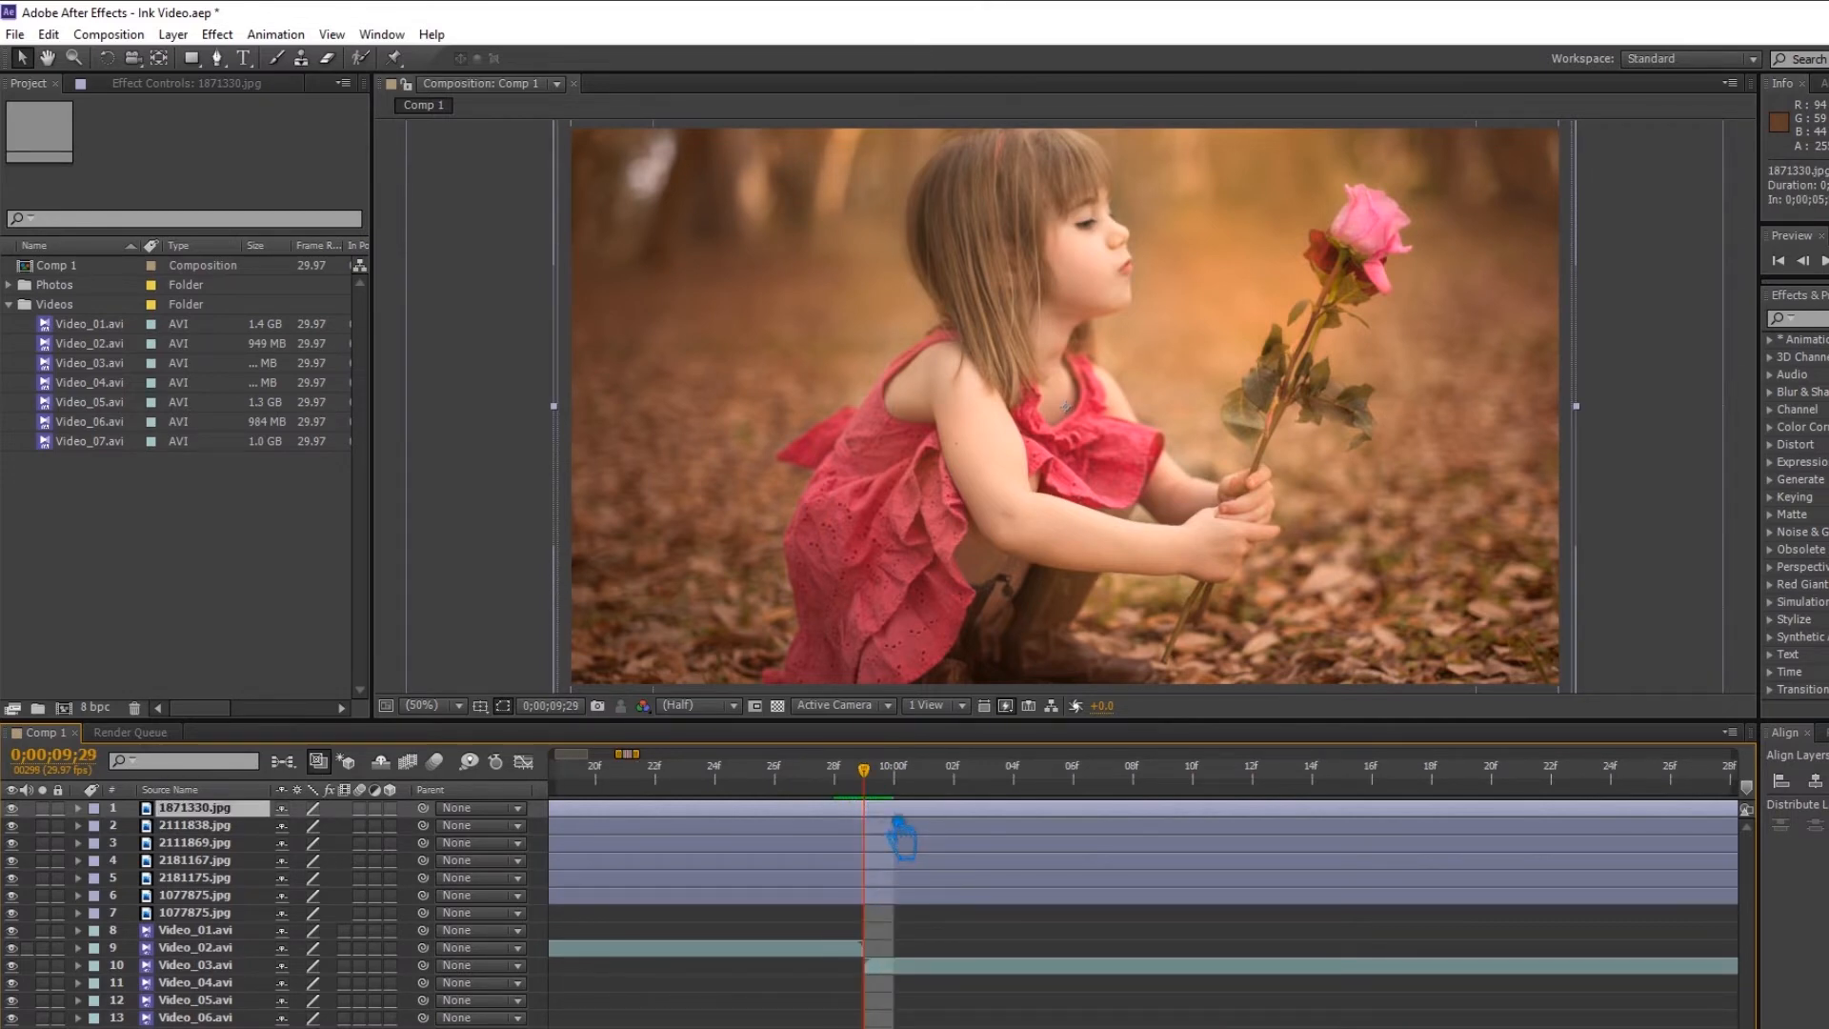
key("ctrl+shift+d")
key("Delete")
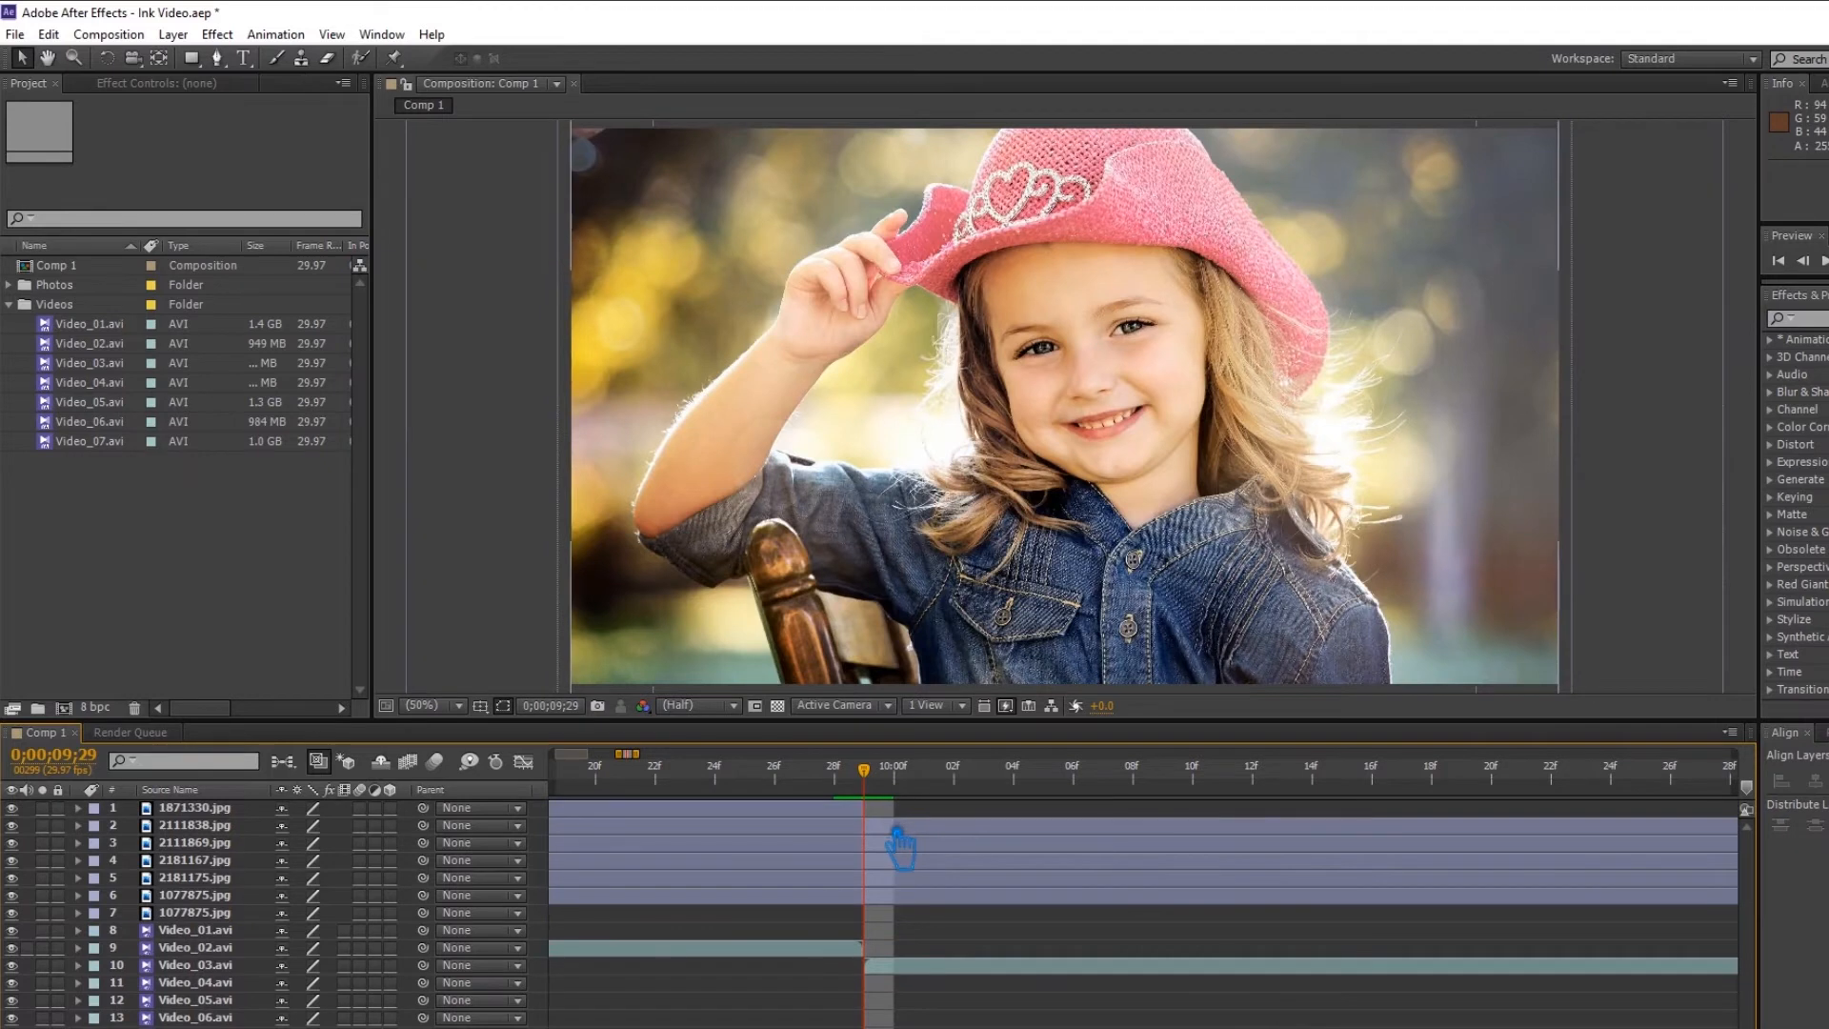
key("ctrl+s")
Move the trimmed 1871330.jpg layer directly above Video_02.avi in the layer stack.
key("semicolon")
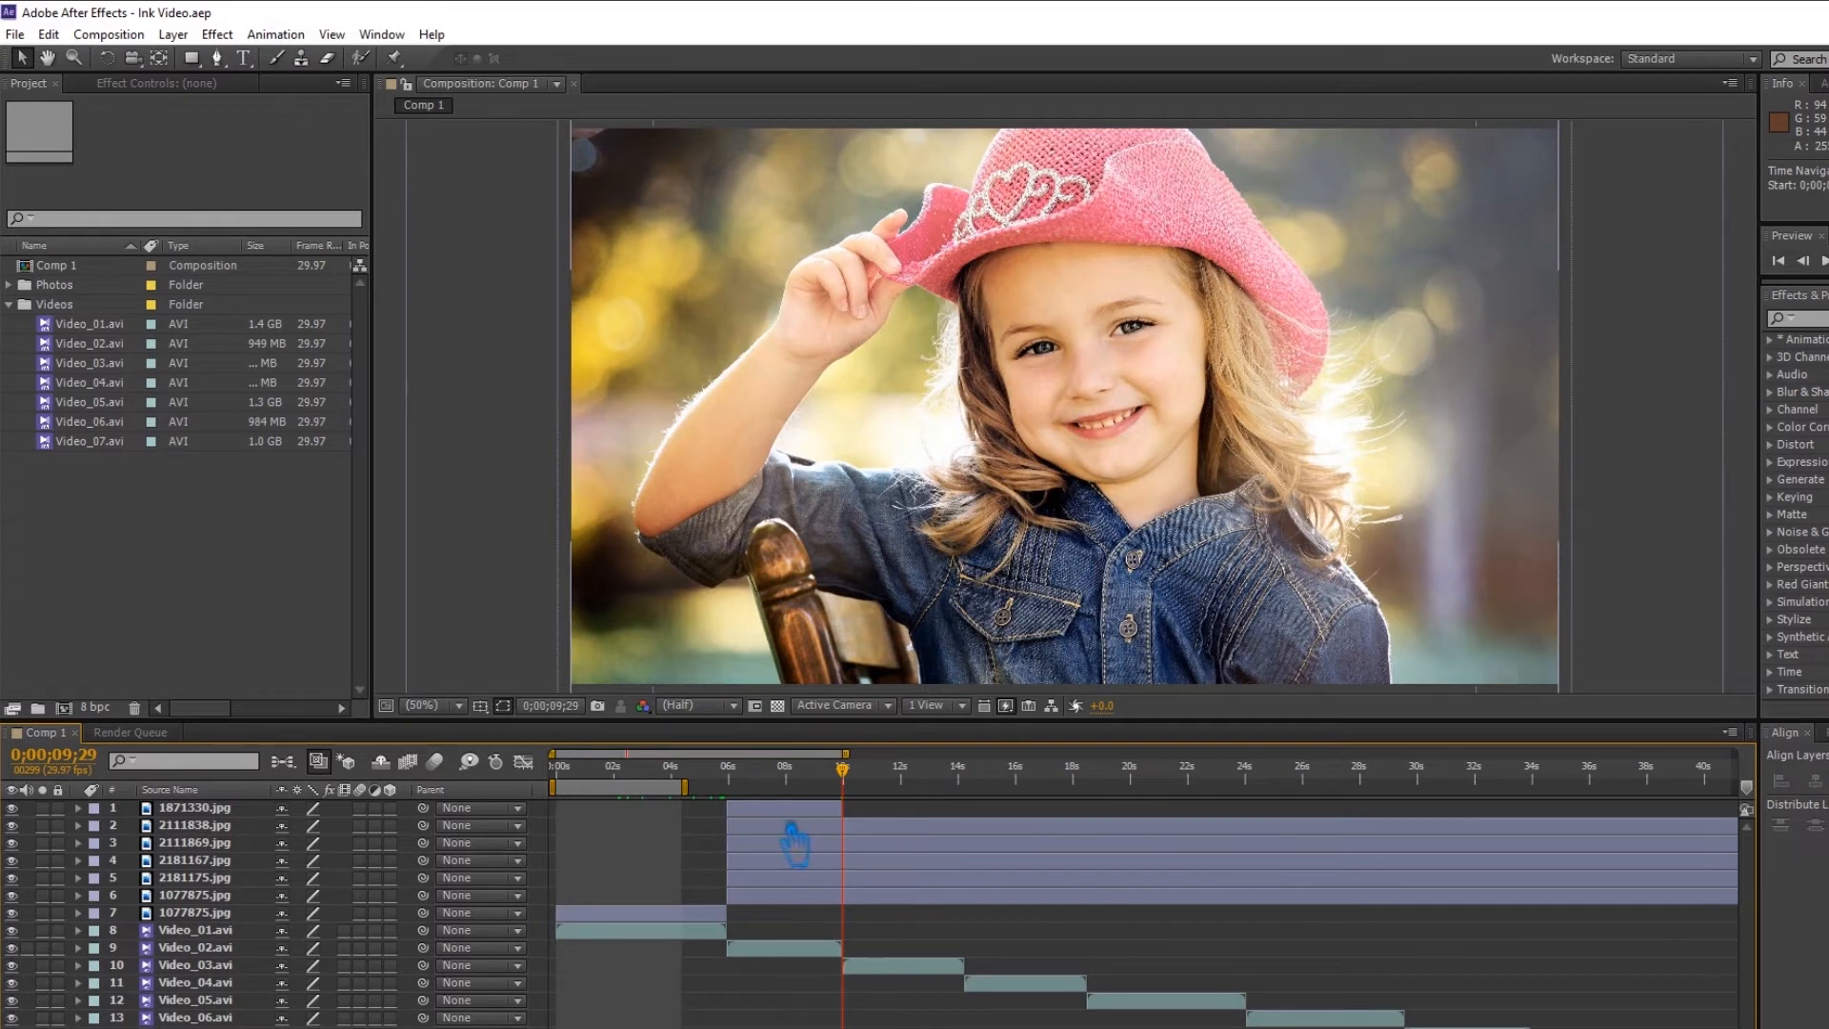
left_click(757, 810)
left_click_drag(175, 825, 207, 955)
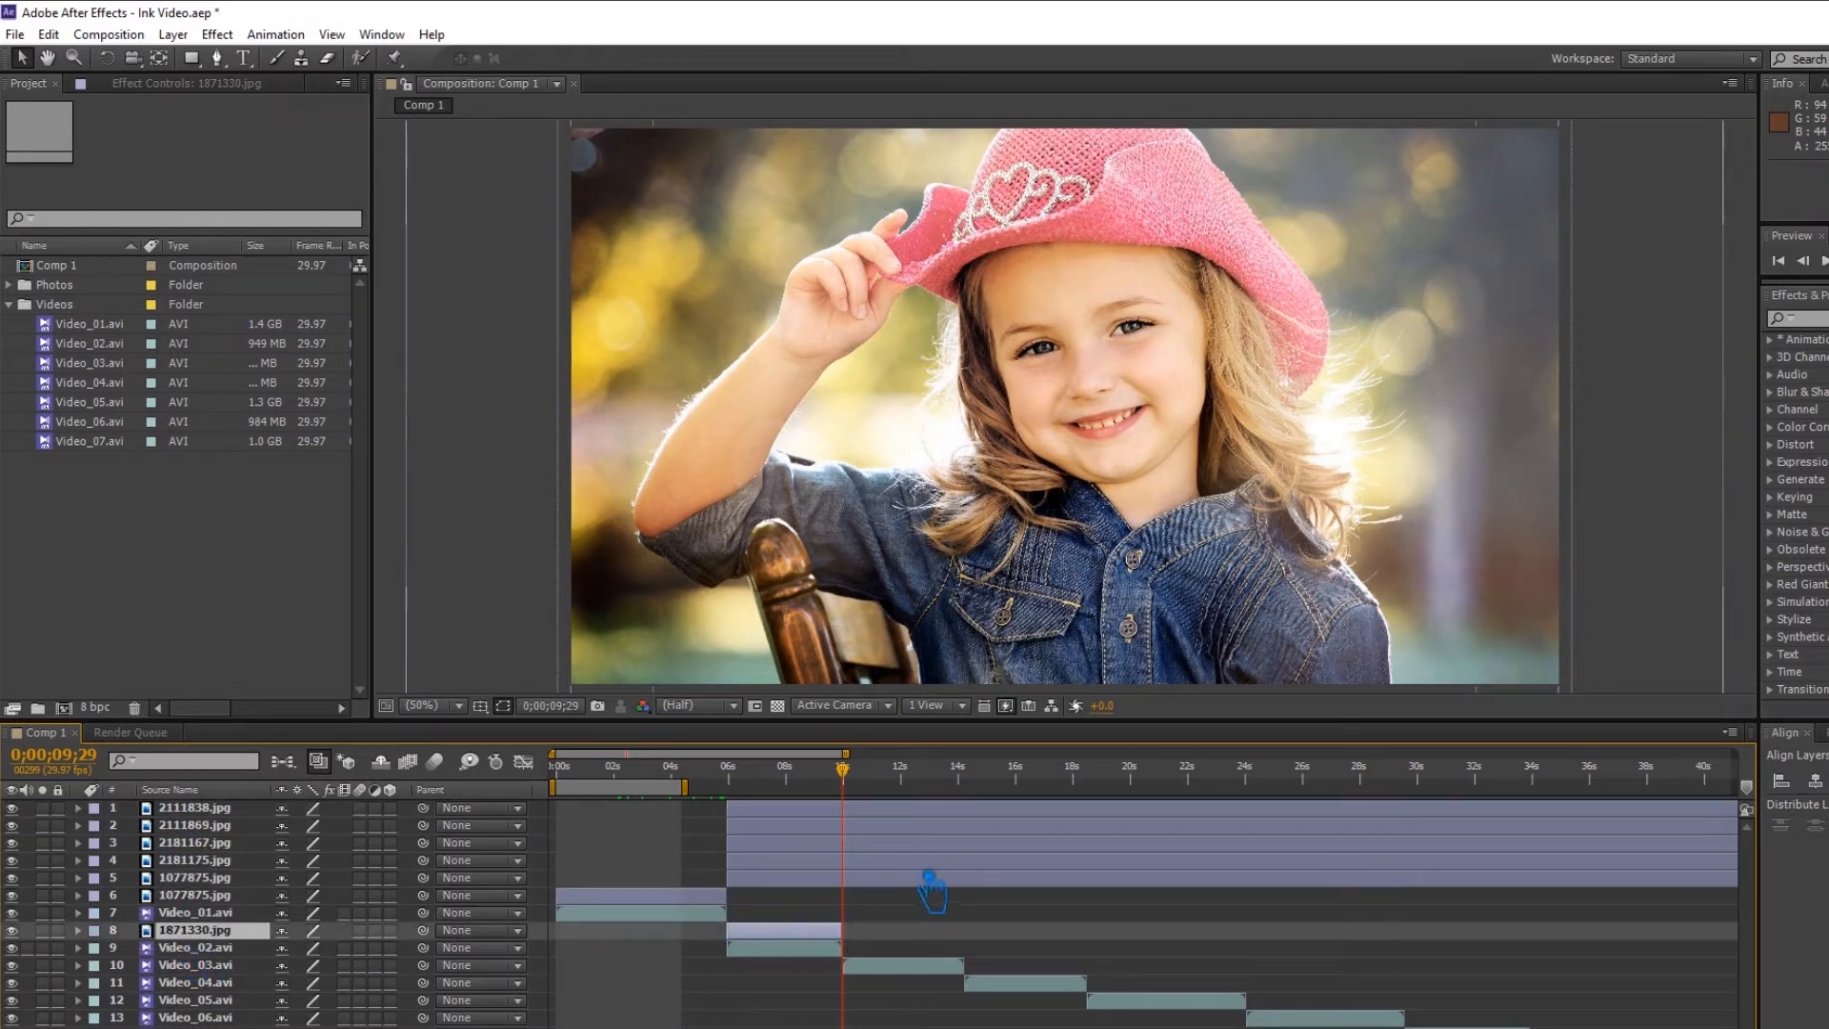
Place the playhead at 0;00;14;07, the end of Video_03.avi, and select the 2111838.jpg layer.
left_click_drag(847, 770, 984, 824)
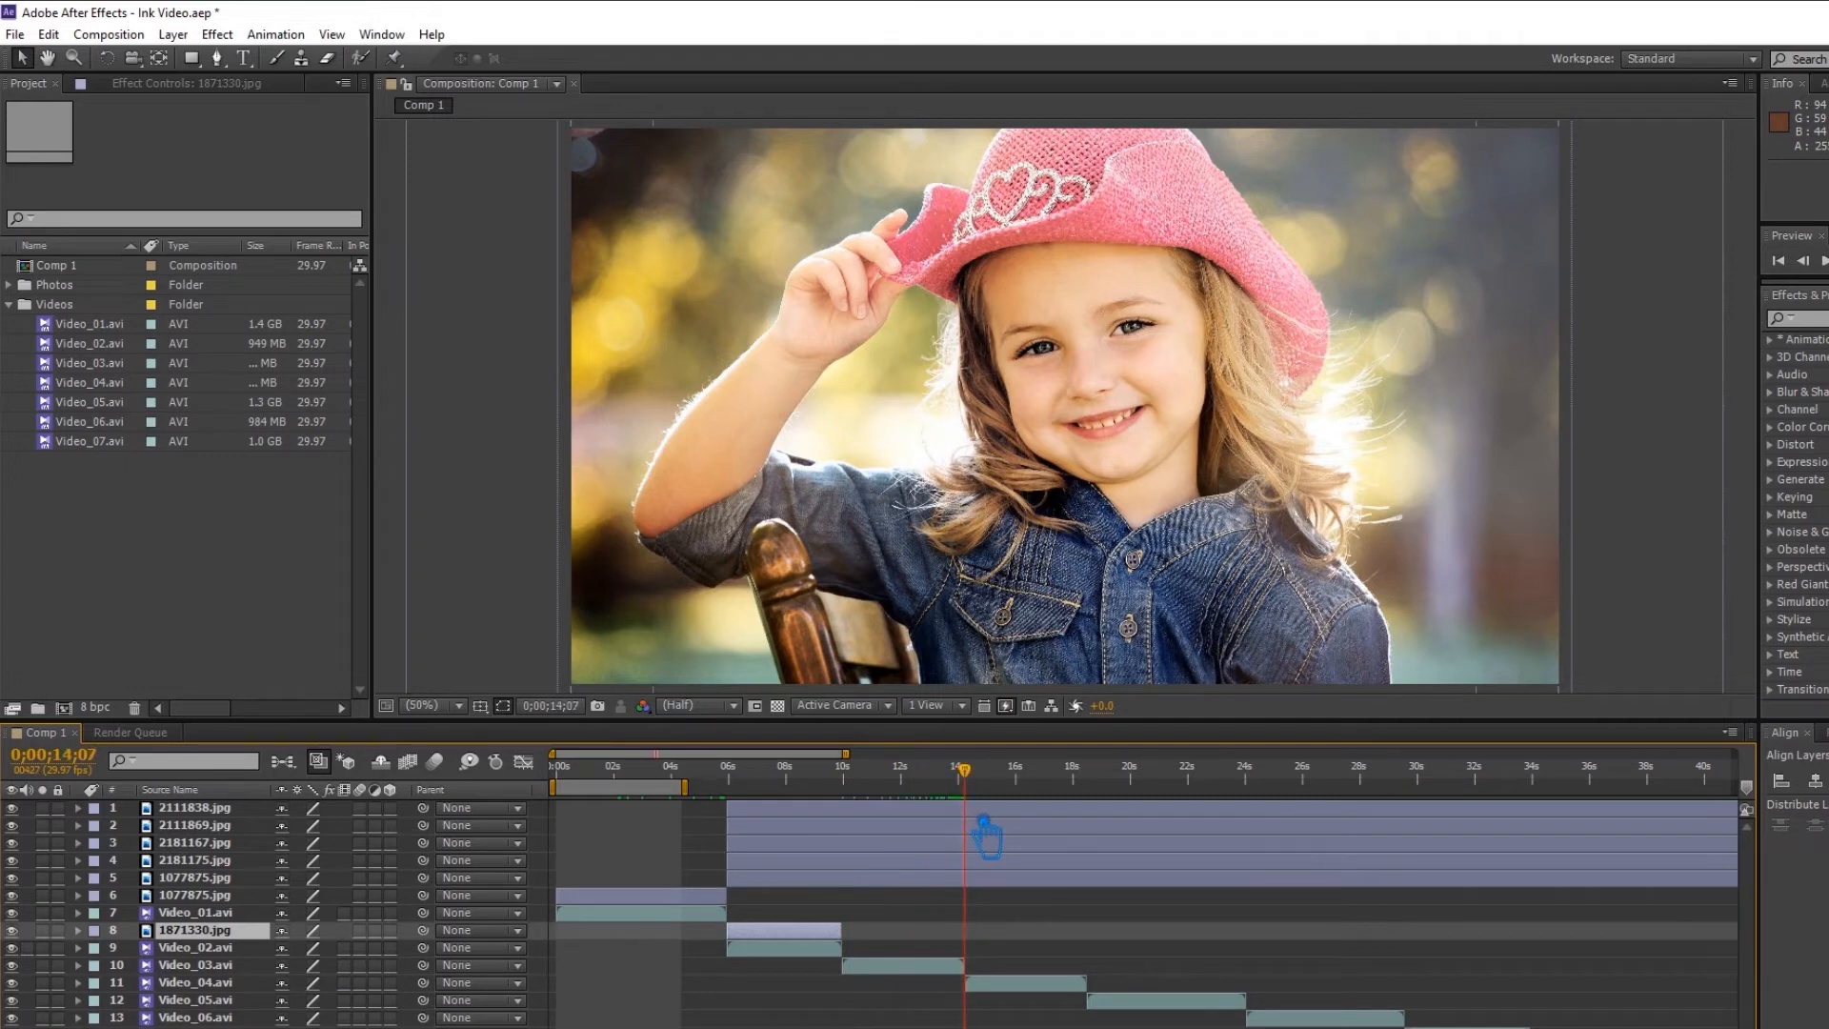
scroll(1016, 865, "up", 5)
scroll(1032, 871, "up", 2)
left_click(925, 812)
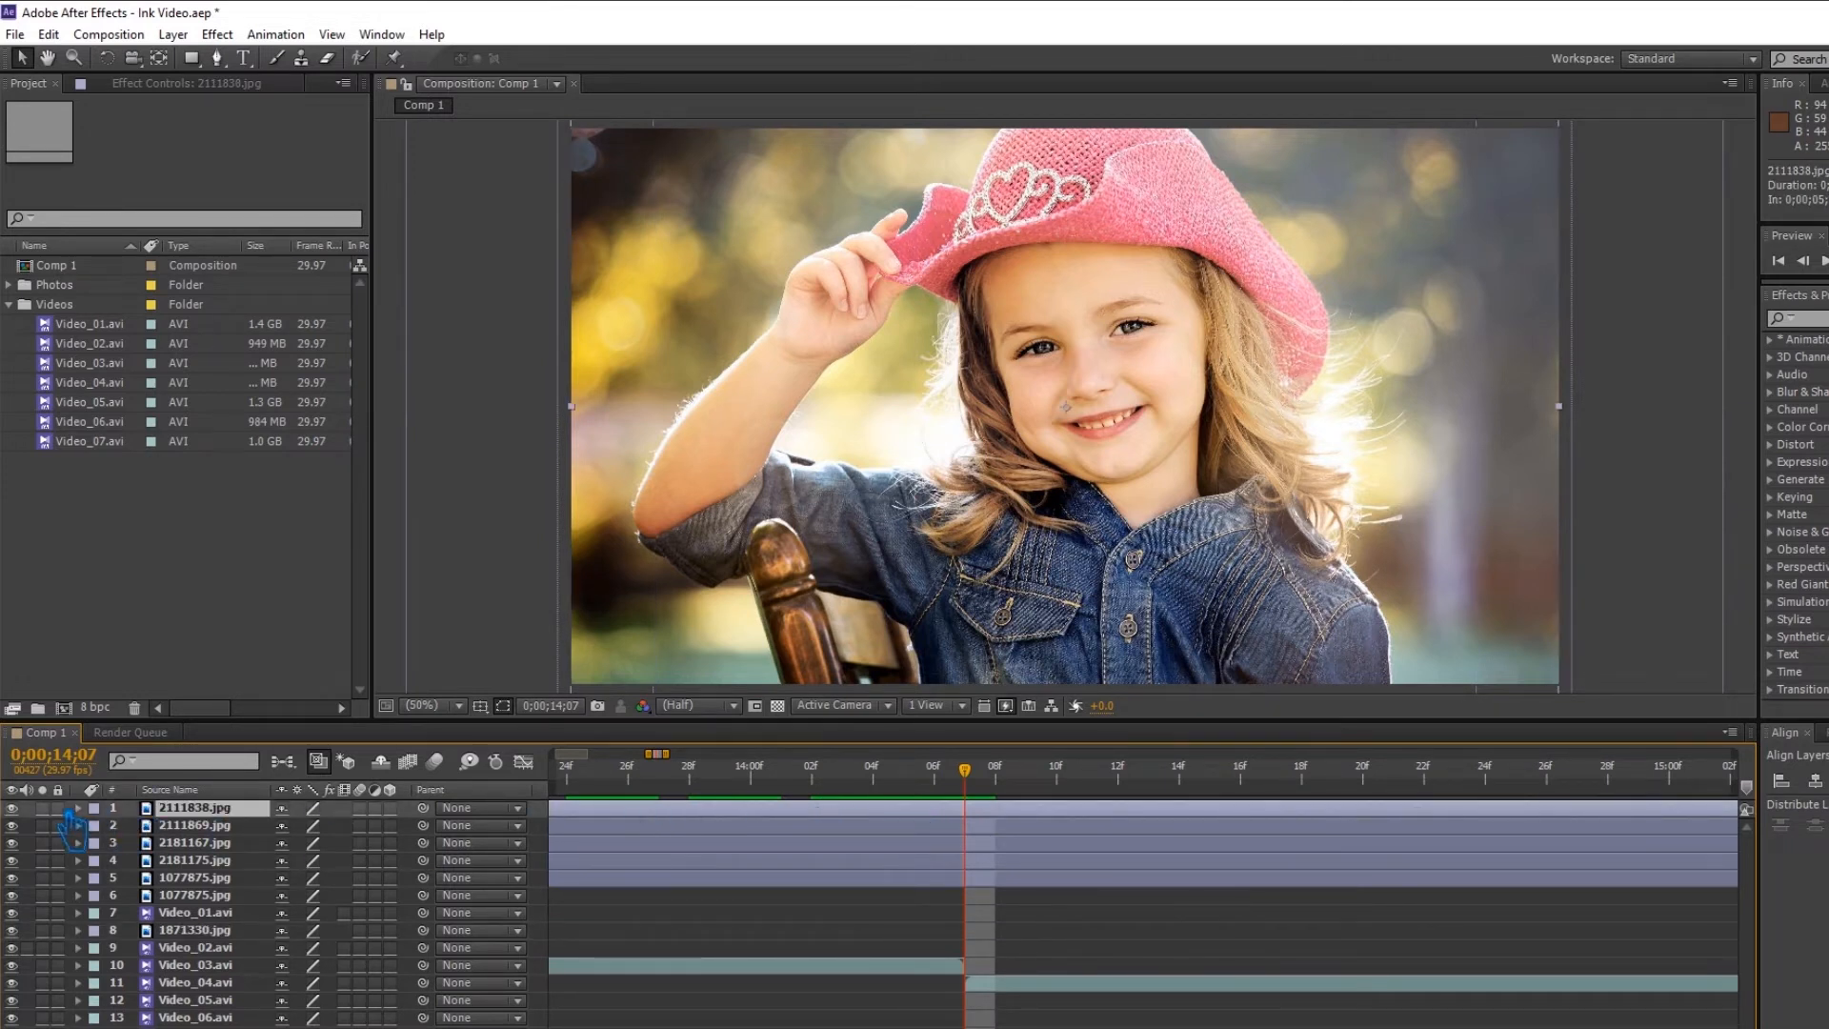
Try scaling the 2111838.jpg layer to 84% and undo the change.
key("s")
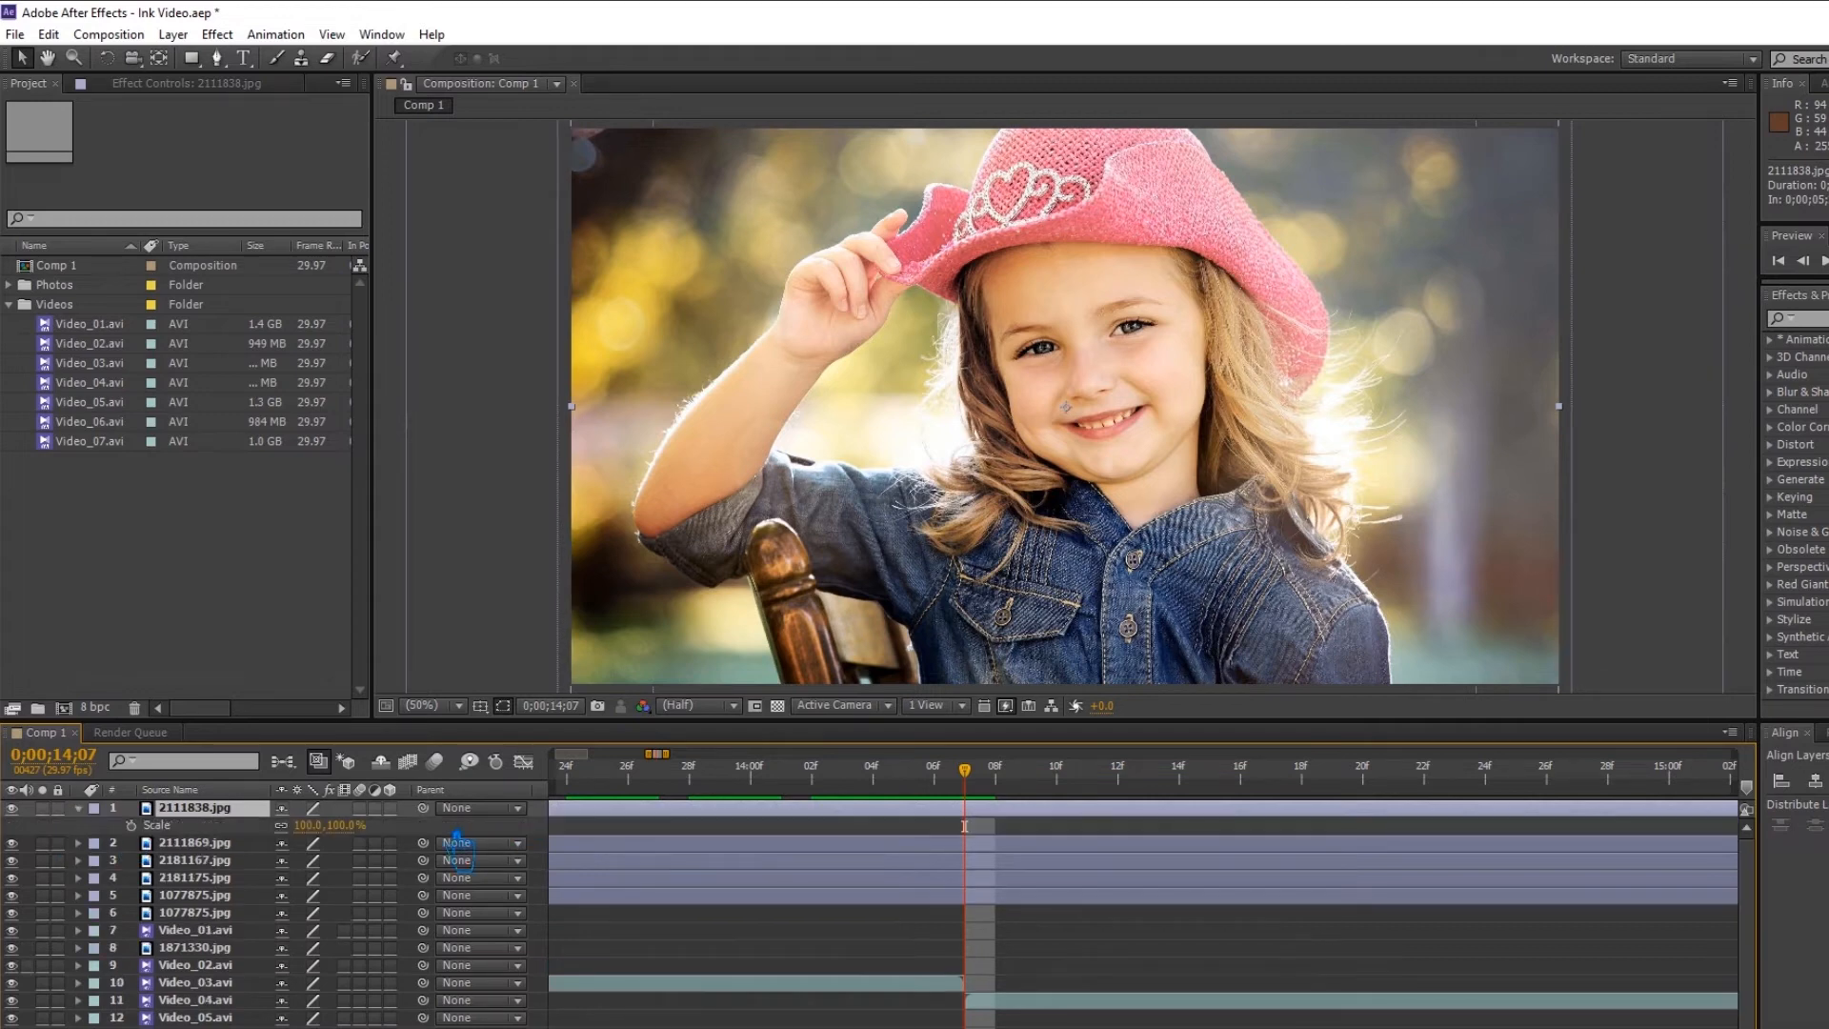
left_click_drag(316, 830, 308, 830)
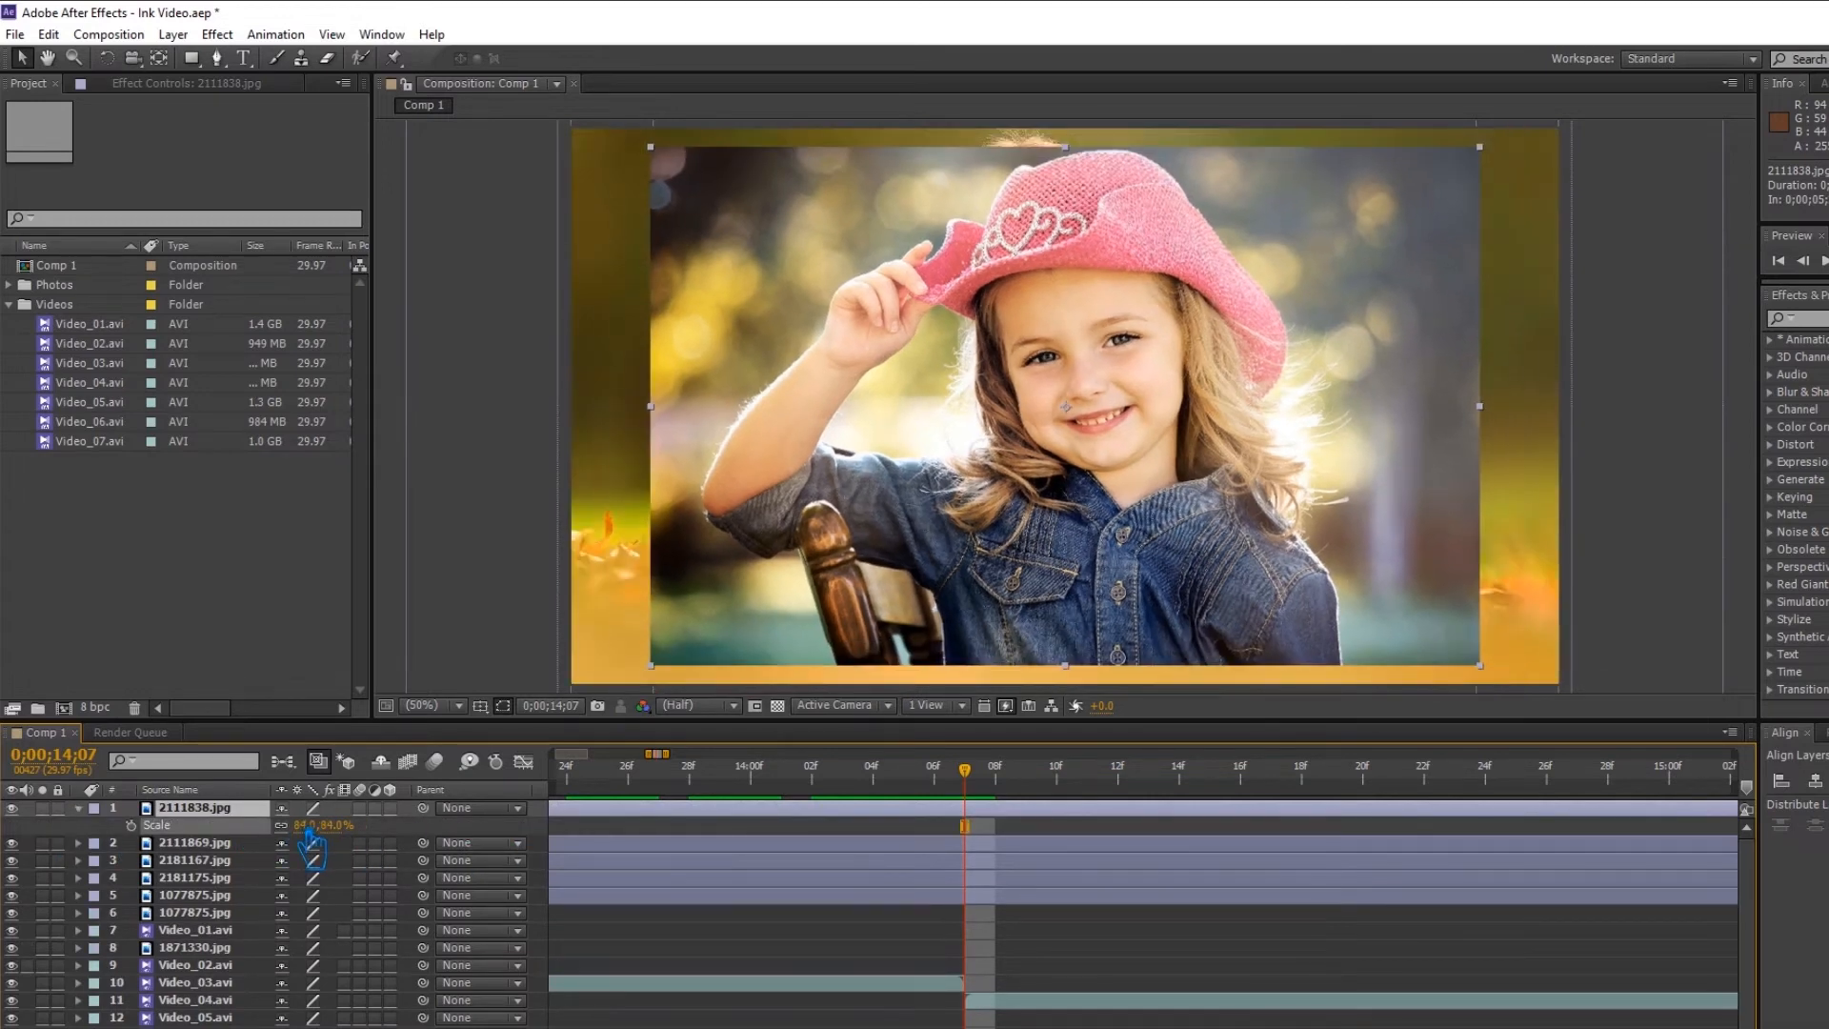
key("ctrl+z")
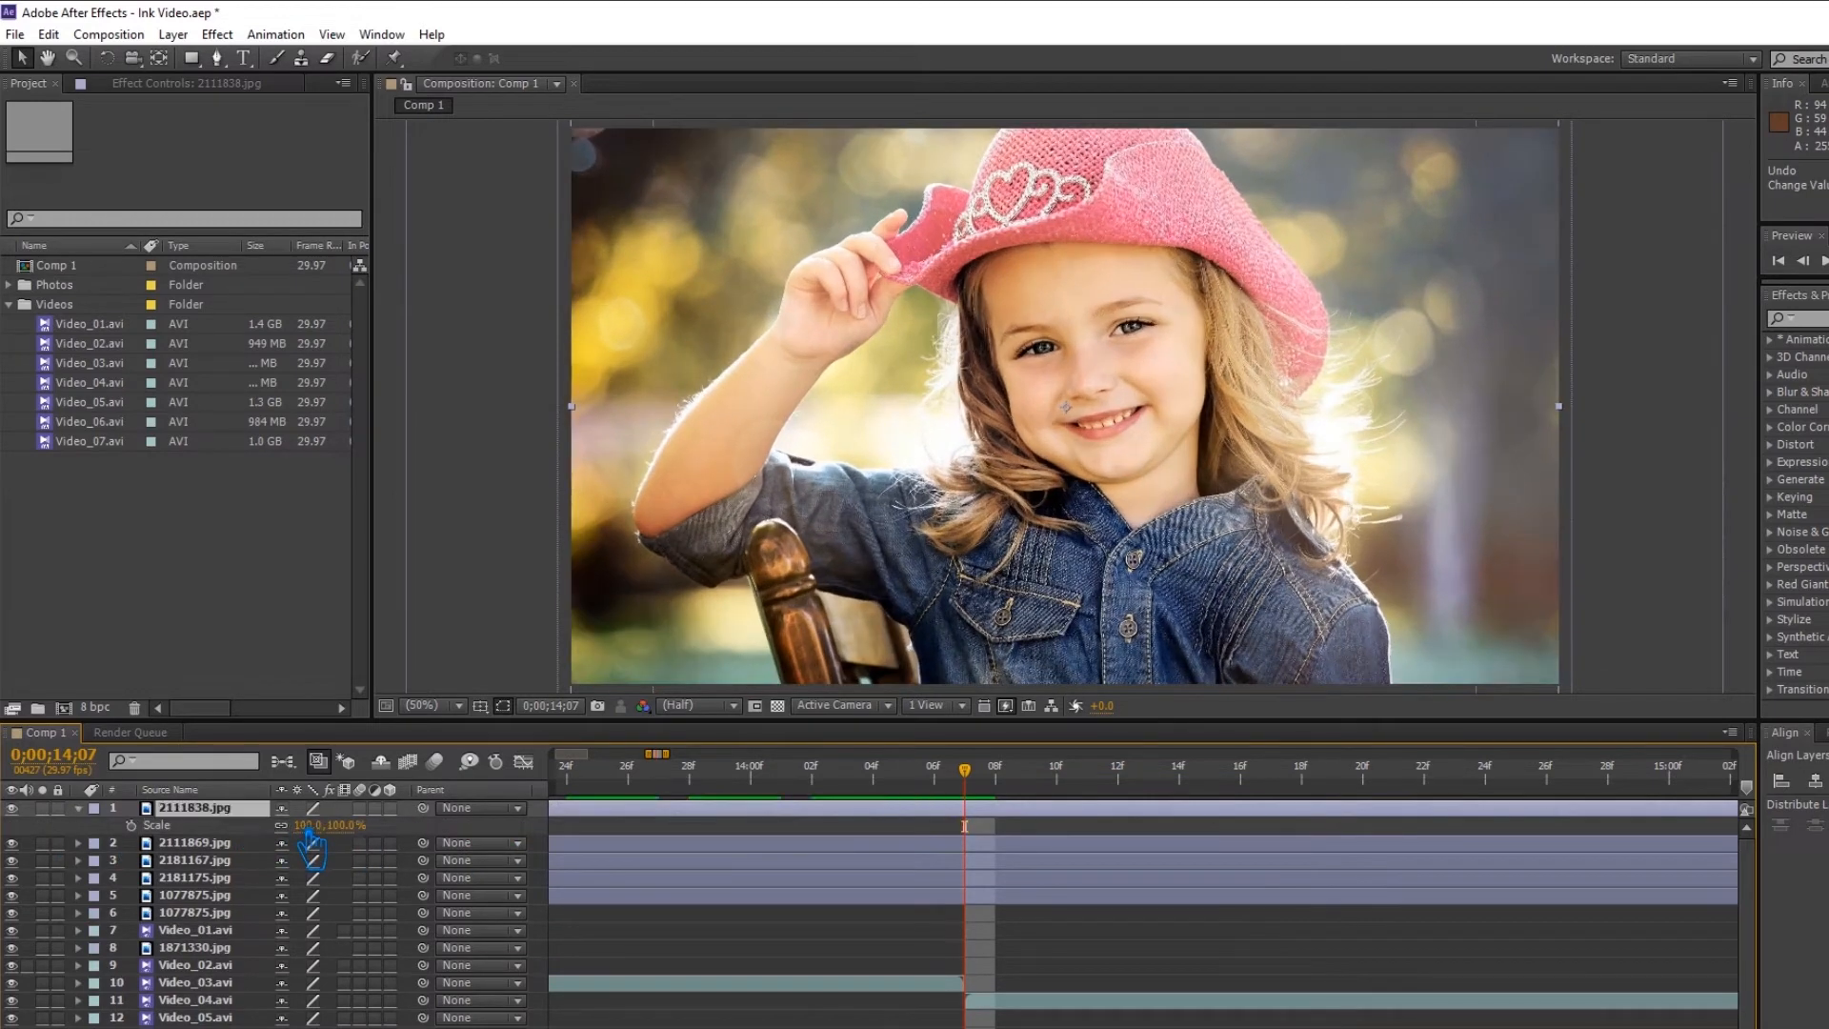
left_click(78, 808)
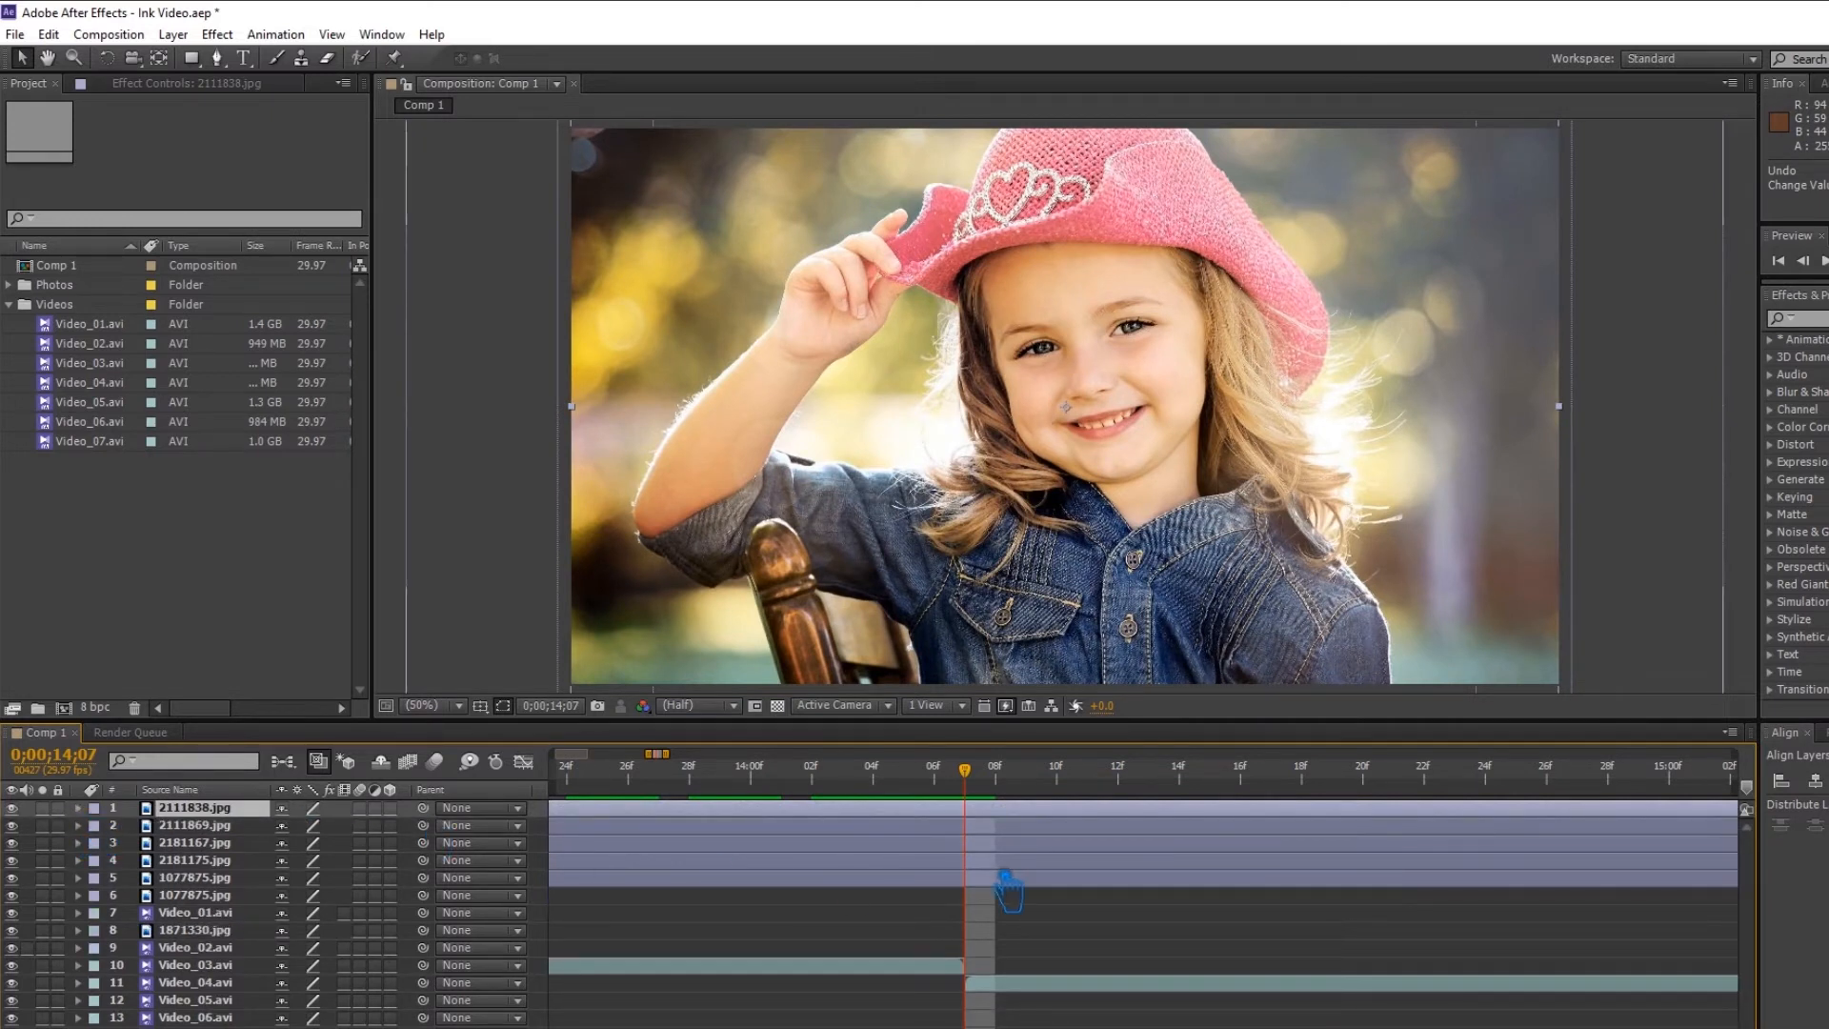
Trim 2111838.jpg to end with Video_03.avi by splitting it at 0;00;14;07 and deleting the remainder.
key("ctrl+shift+d")
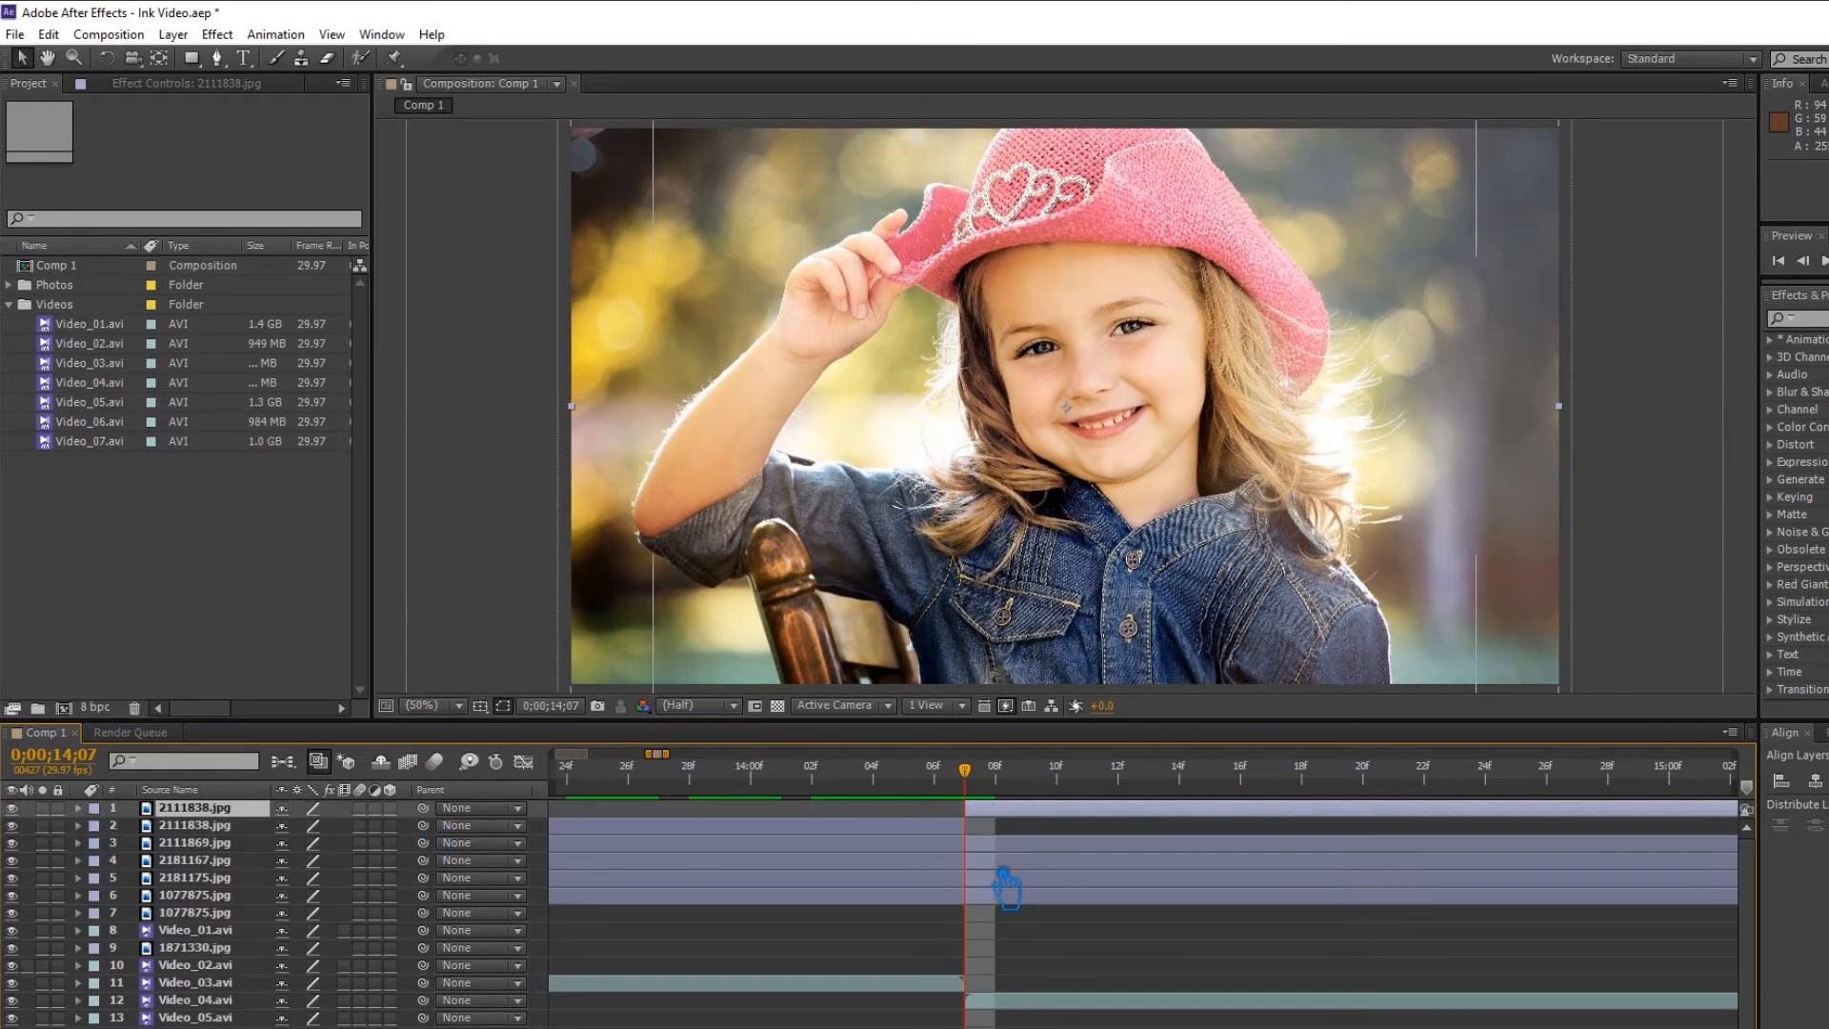
key("Delete")
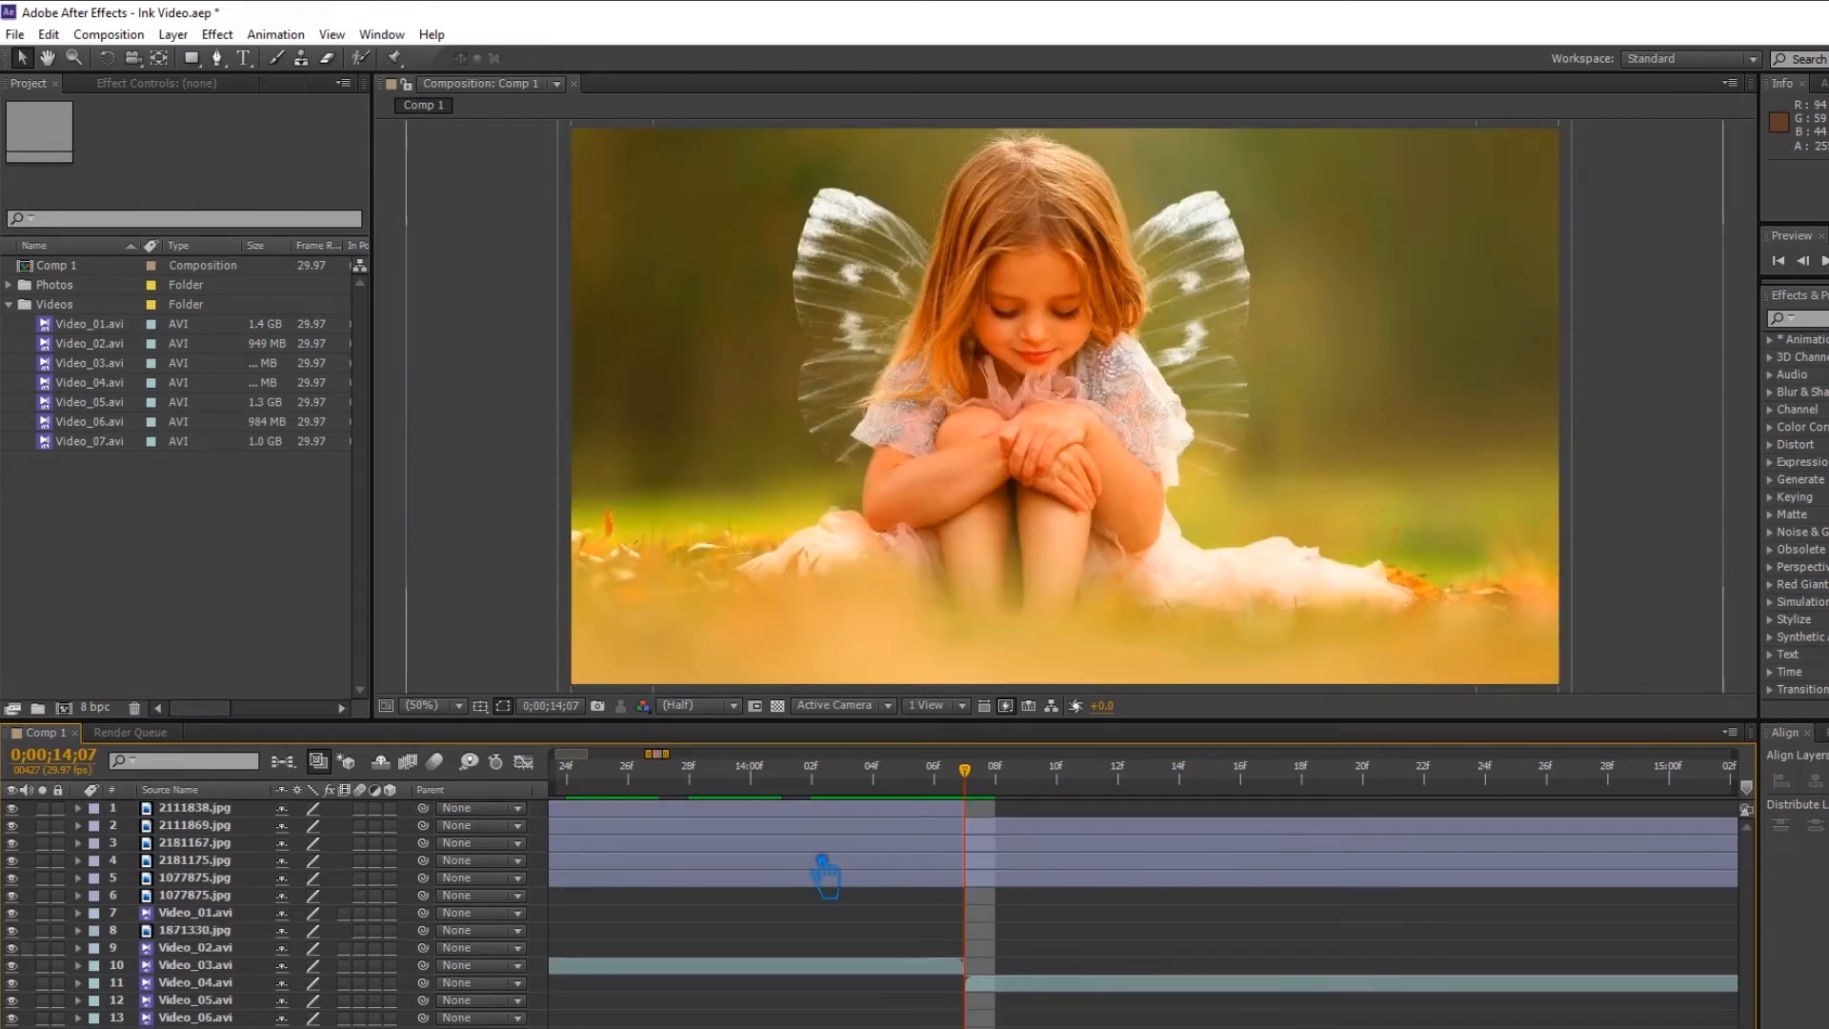
Trim 2111838.jpg to start with Video_03.avi by splitting it at 0;00;09;29 and deleting the earlier part, and save the project.
key("minus")
key("minus")
key("minus")
key("minus")
key("minus")
key("minus")
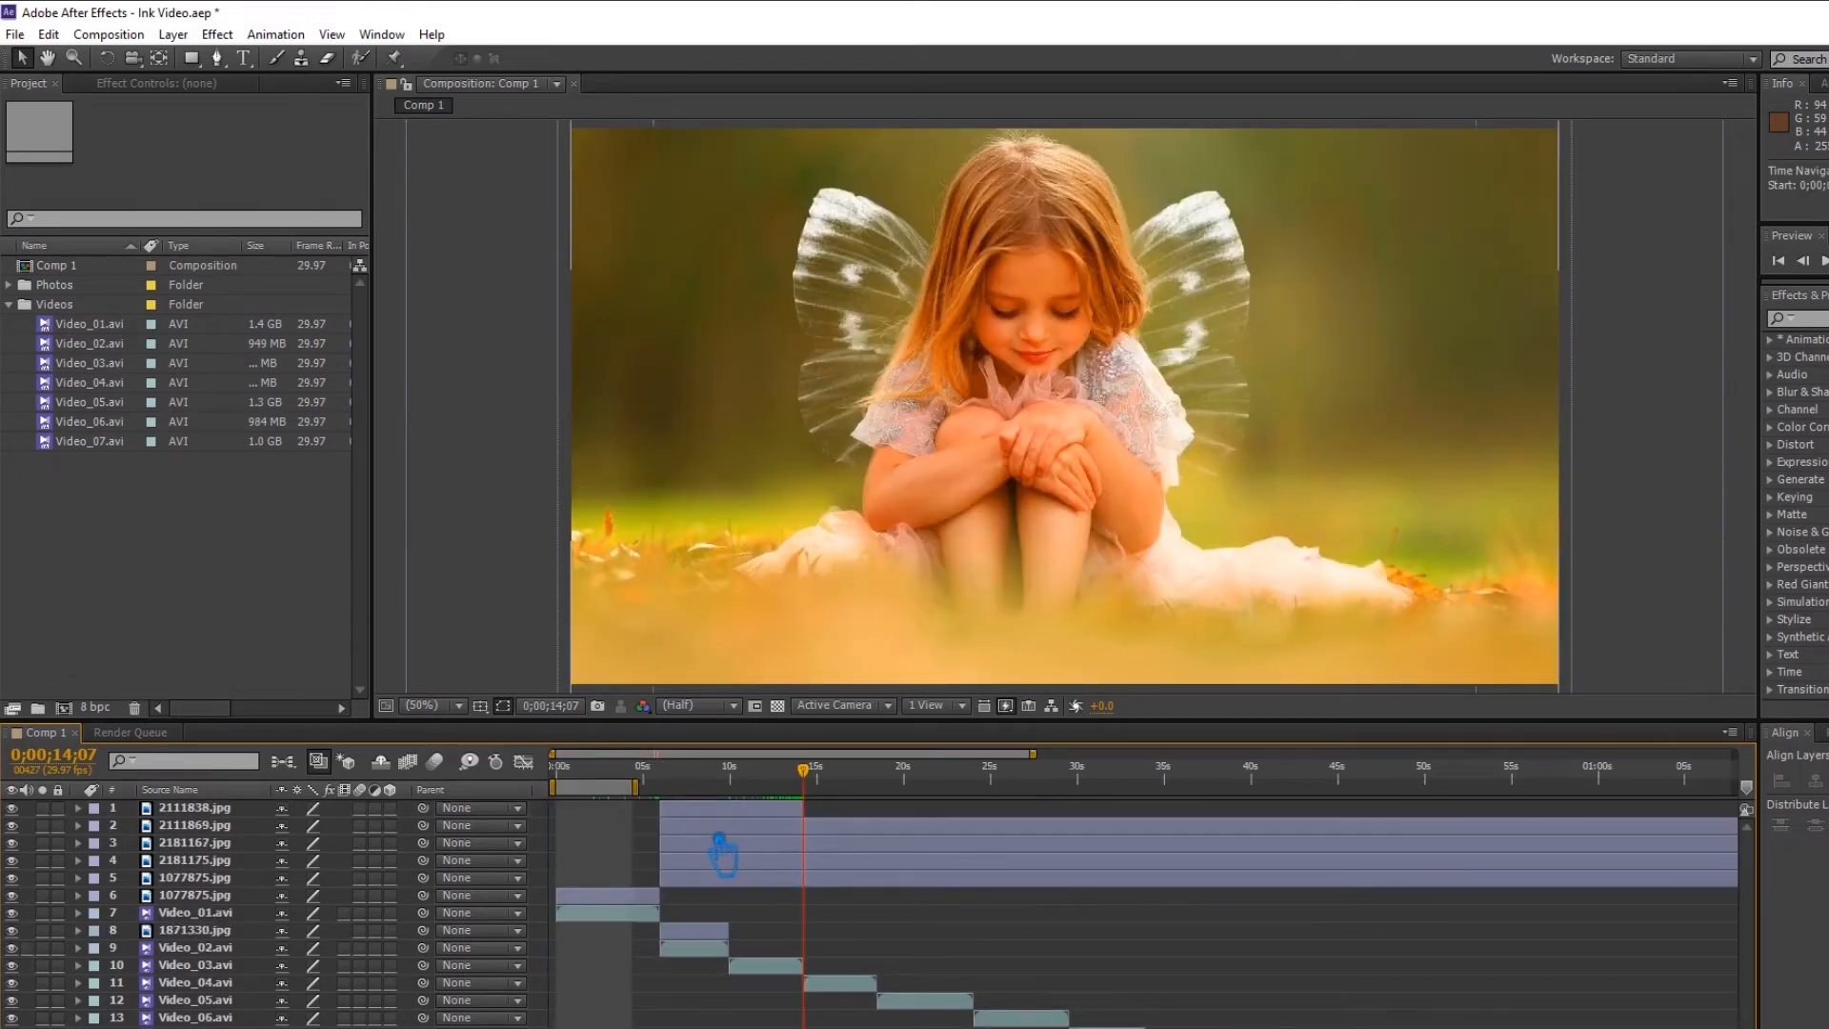
left_click_drag(824, 790, 755, 802)
key("Page_Up")
key("Page_Up")
key("equal")
key("equal")
key("equal")
key("equal")
key("equal")
key("equal")
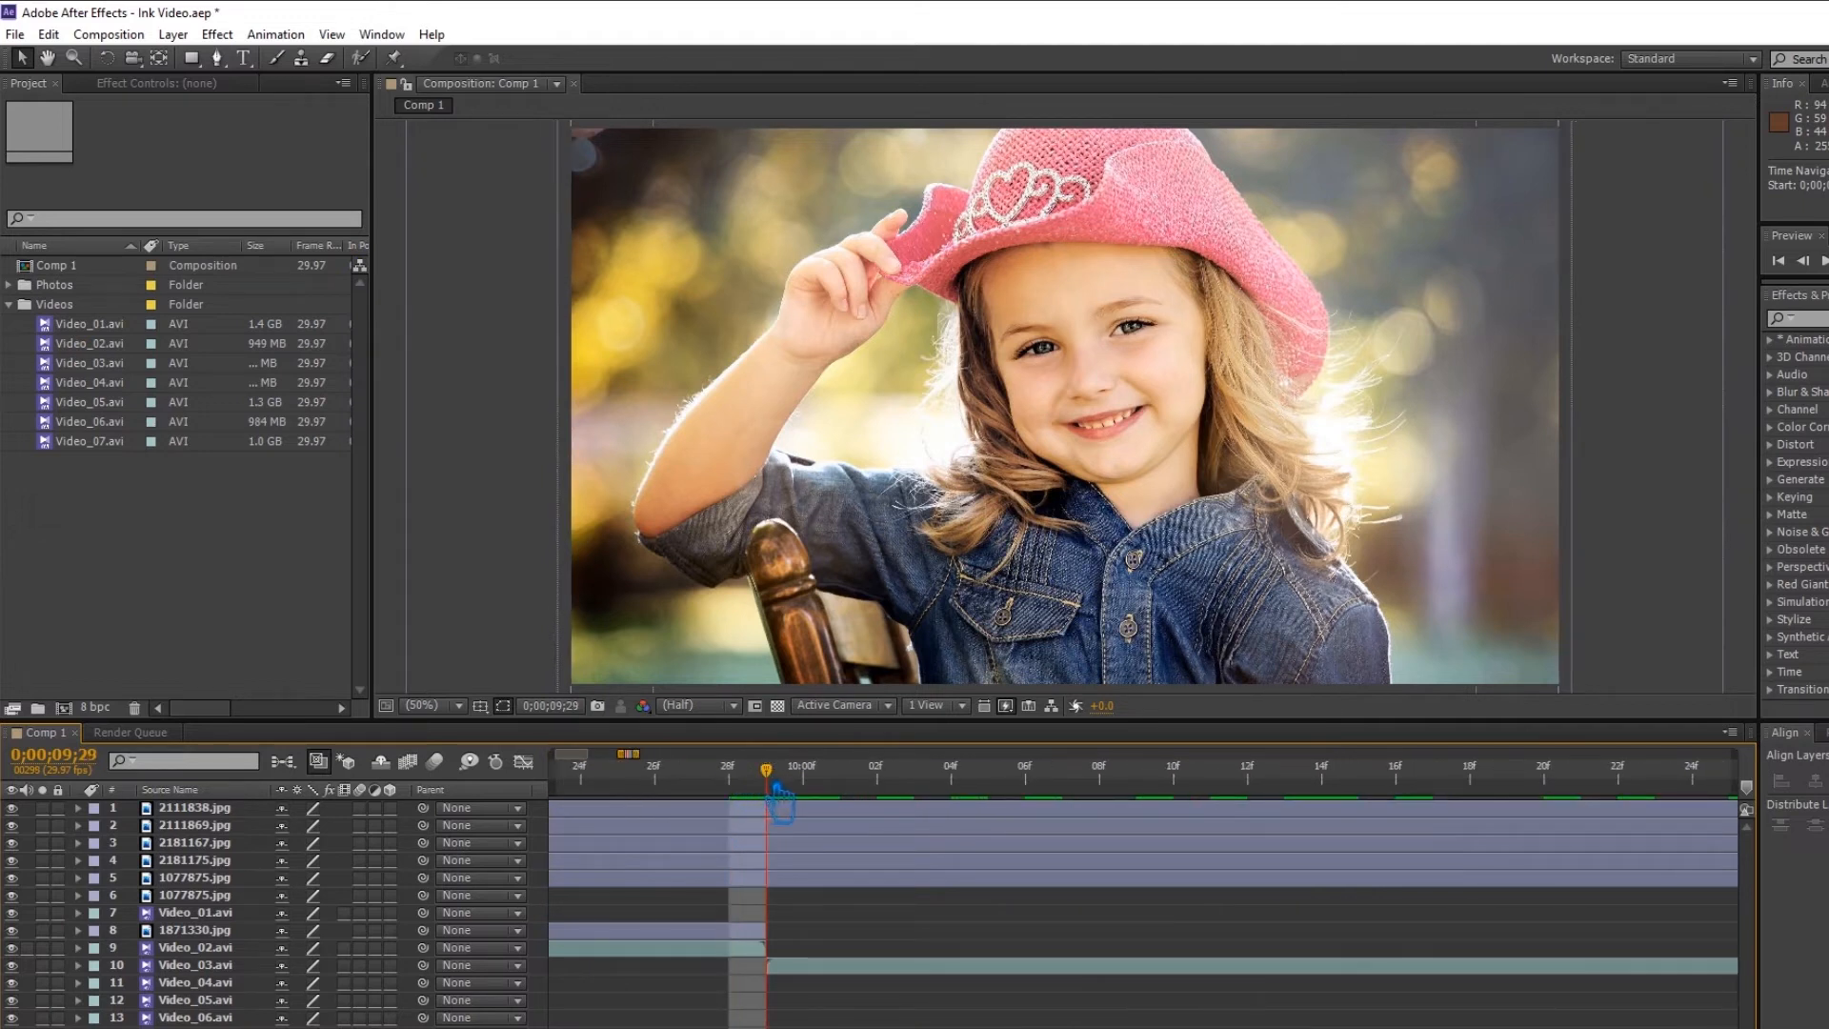
key("Page_Down")
left_click(856, 812)
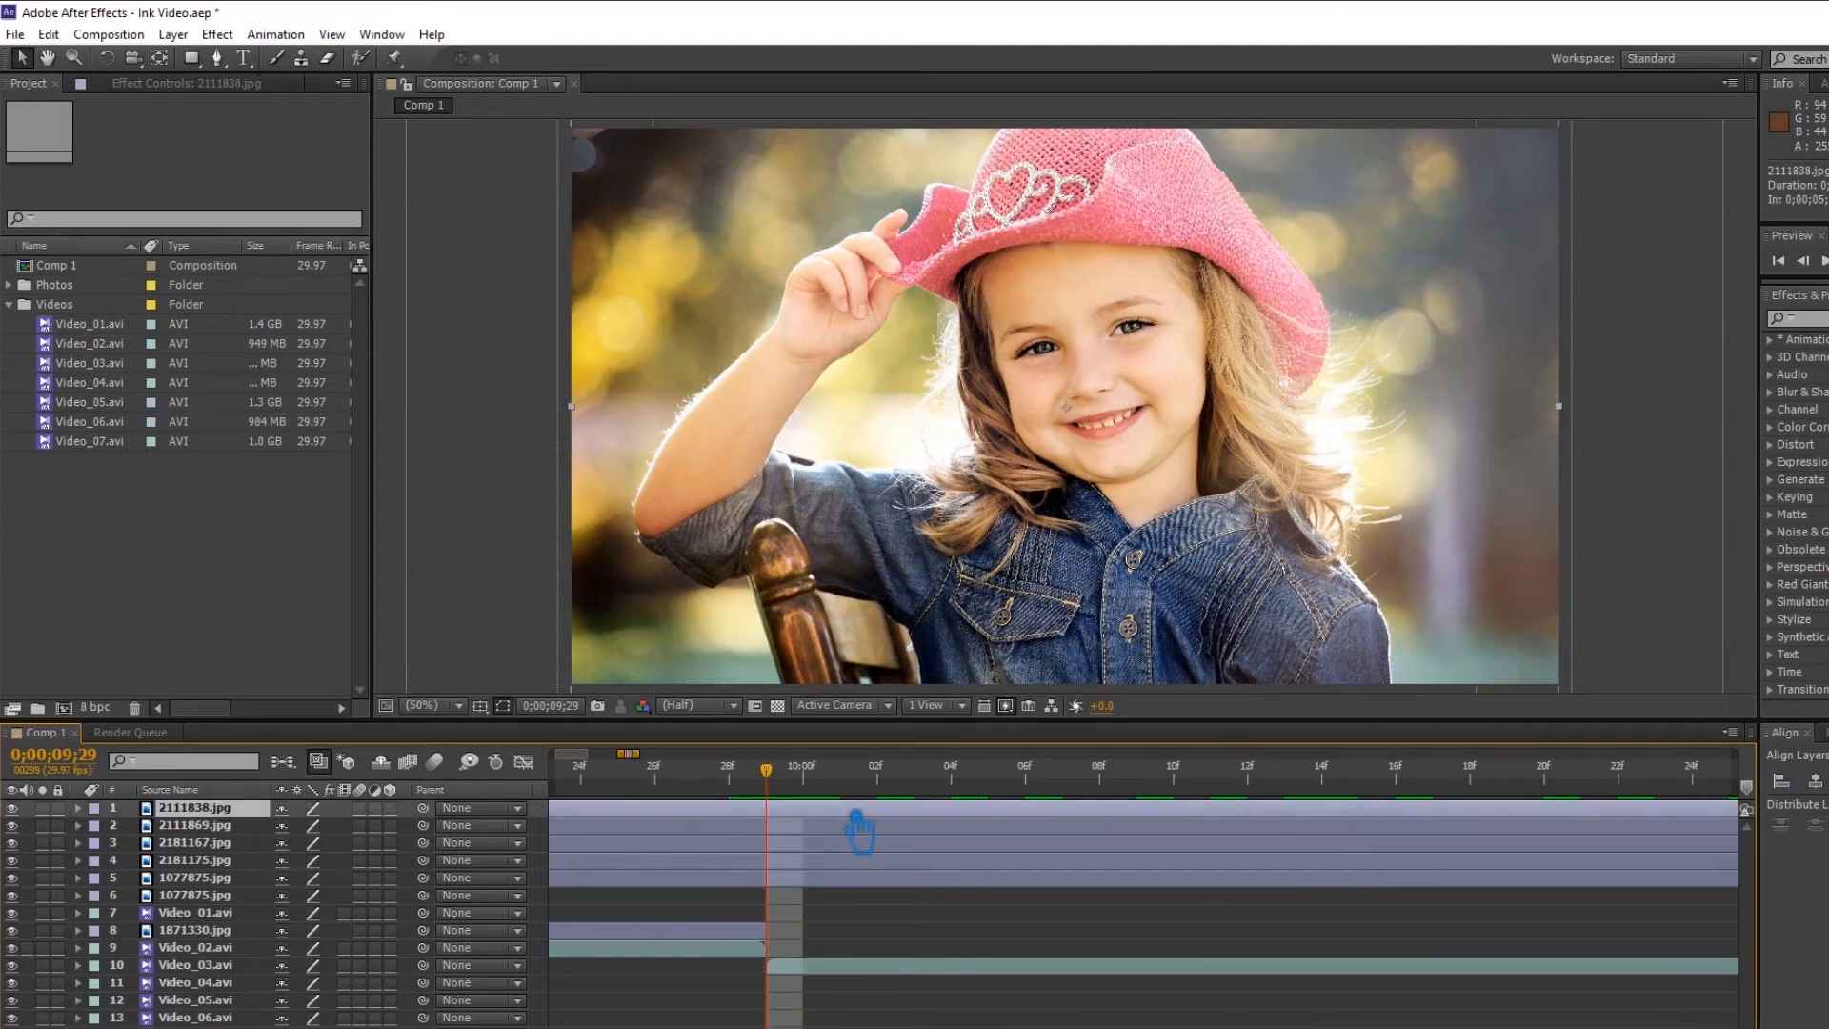
key("ctrl+shift+d")
left_click(715, 829)
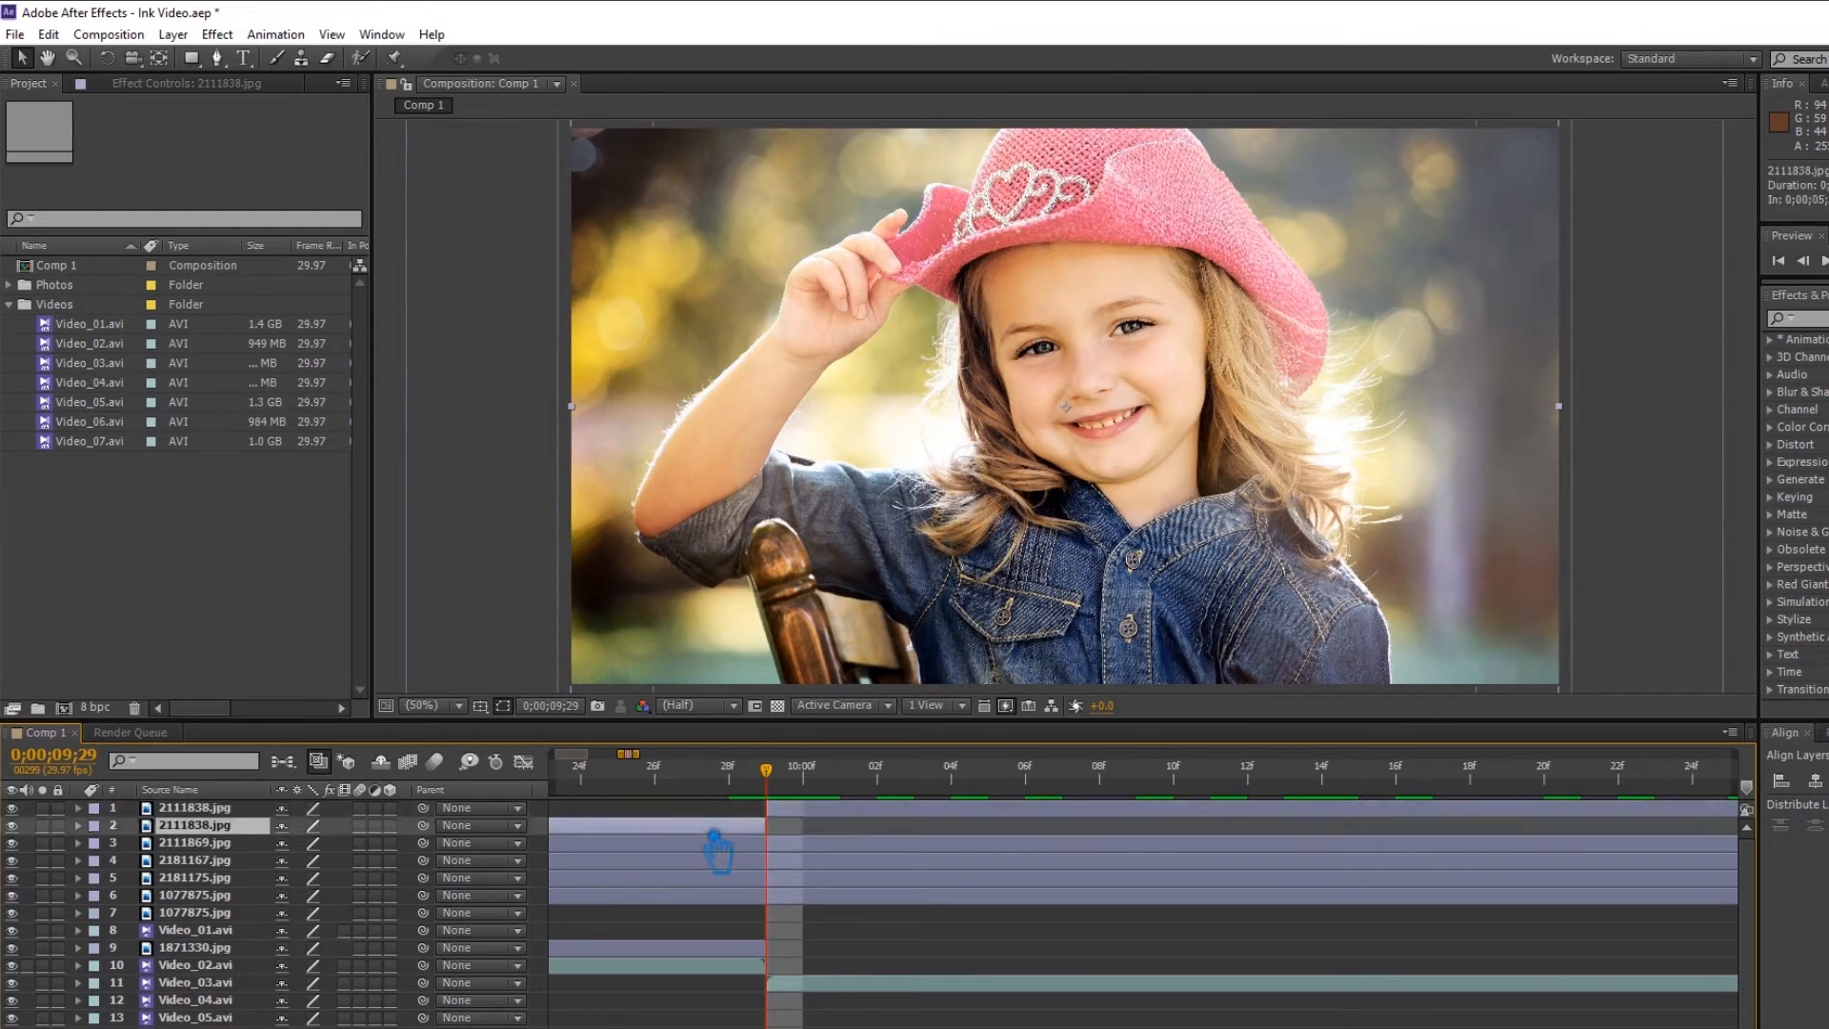
key("Delete")
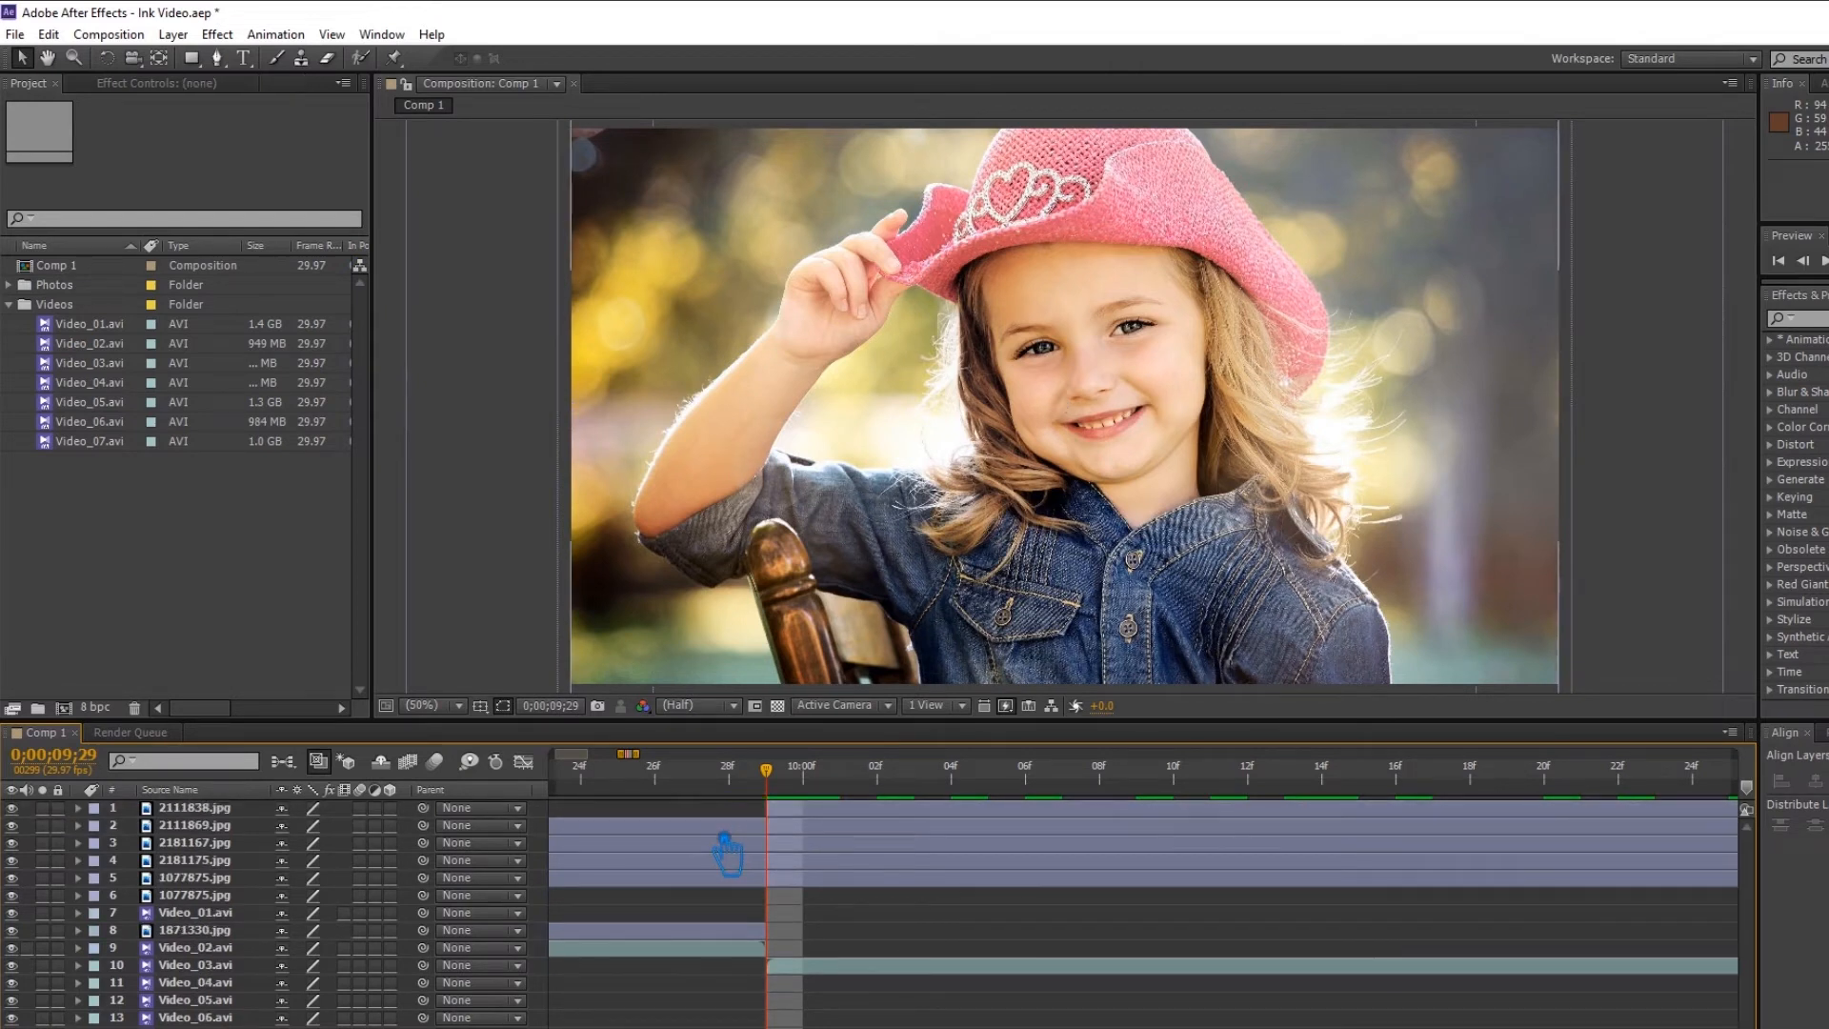
key("ctrl+s")
Move the trimmed 2111838.jpg layer directly above Video_03.avi in the layer stack and advance the playhead past Video_03.avi.
key("equal")
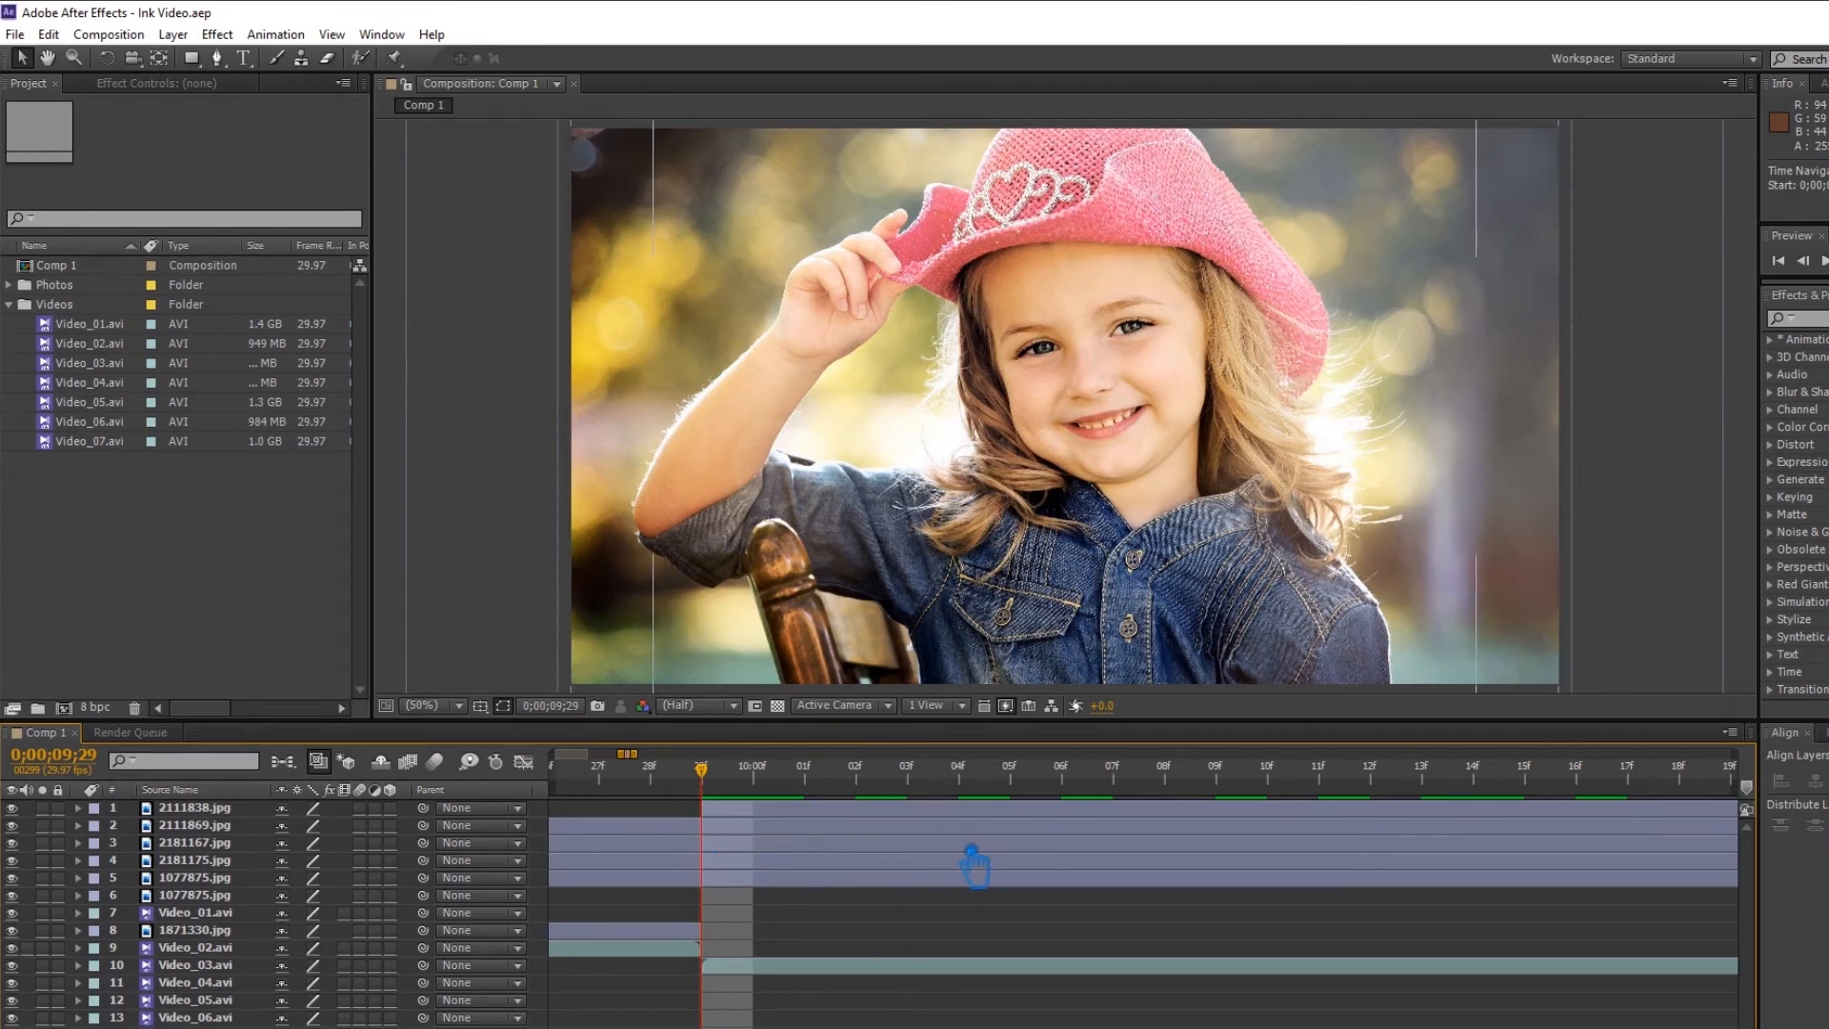
key("minus")
key("minus")
key("minus")
key("minus")
key("minus")
key("minus")
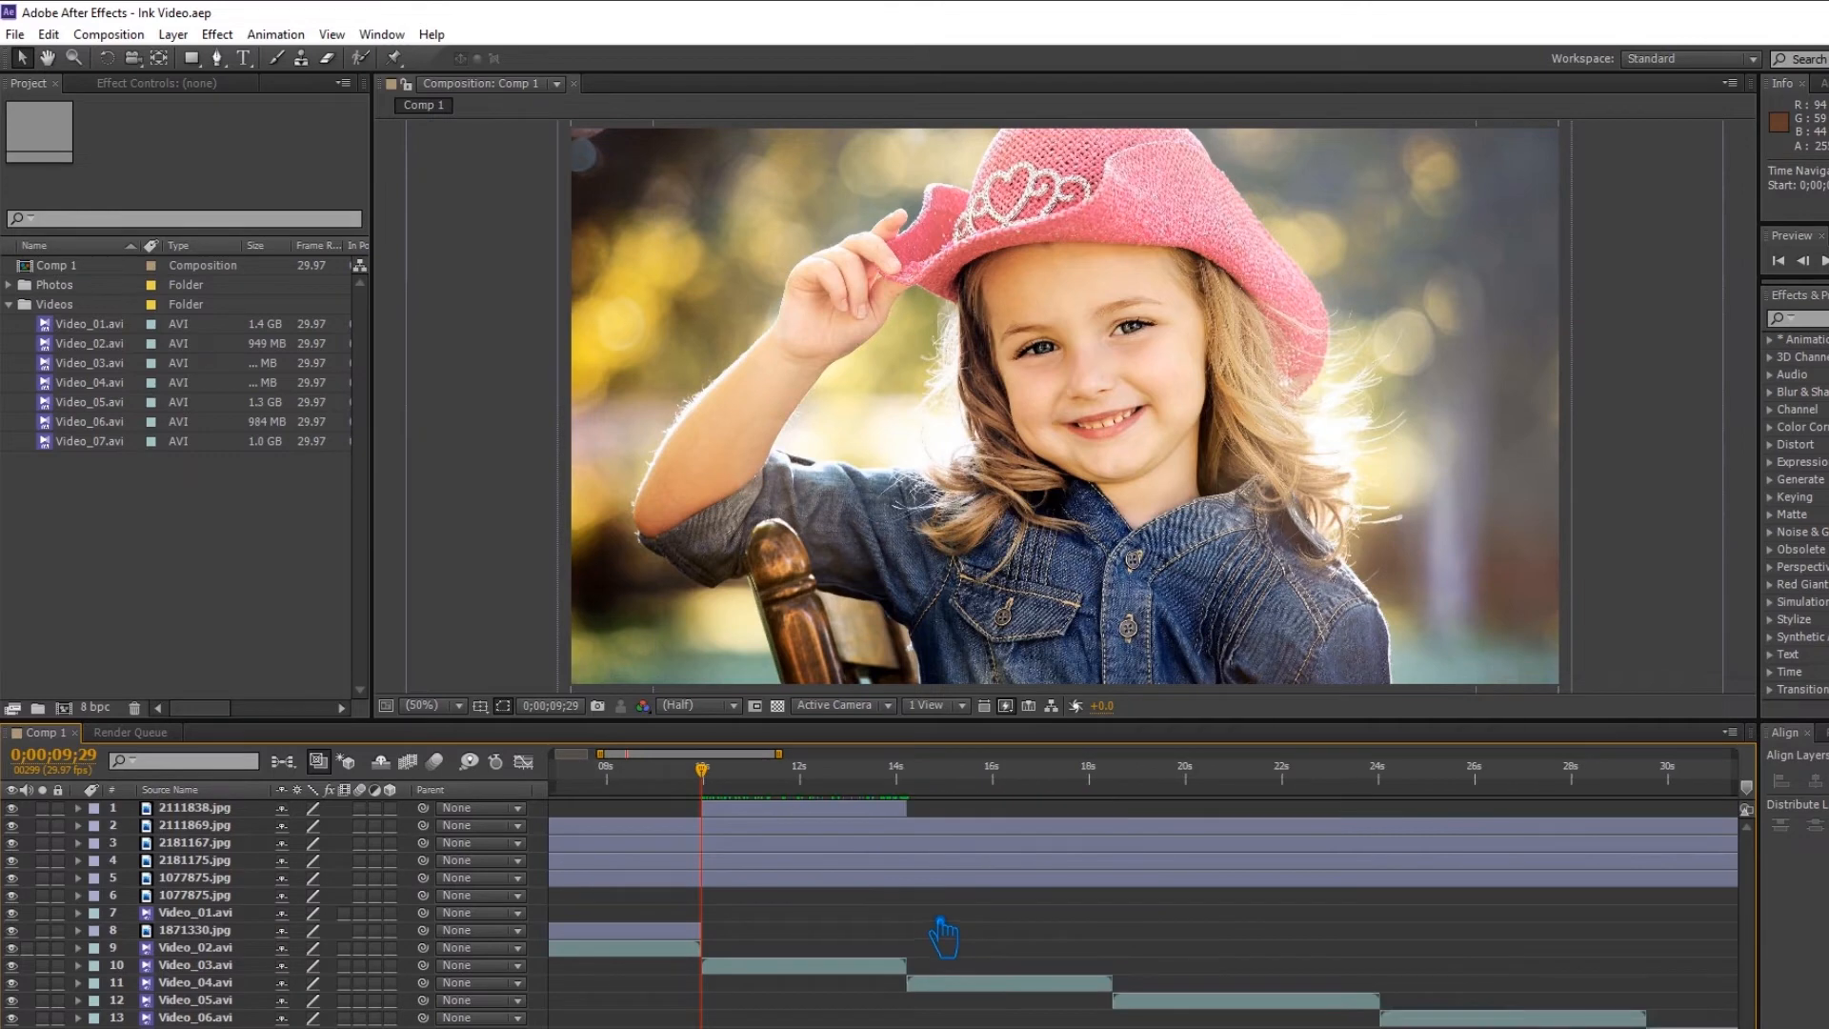
left_click(194, 809)
left_click_drag(196, 827, 188, 982)
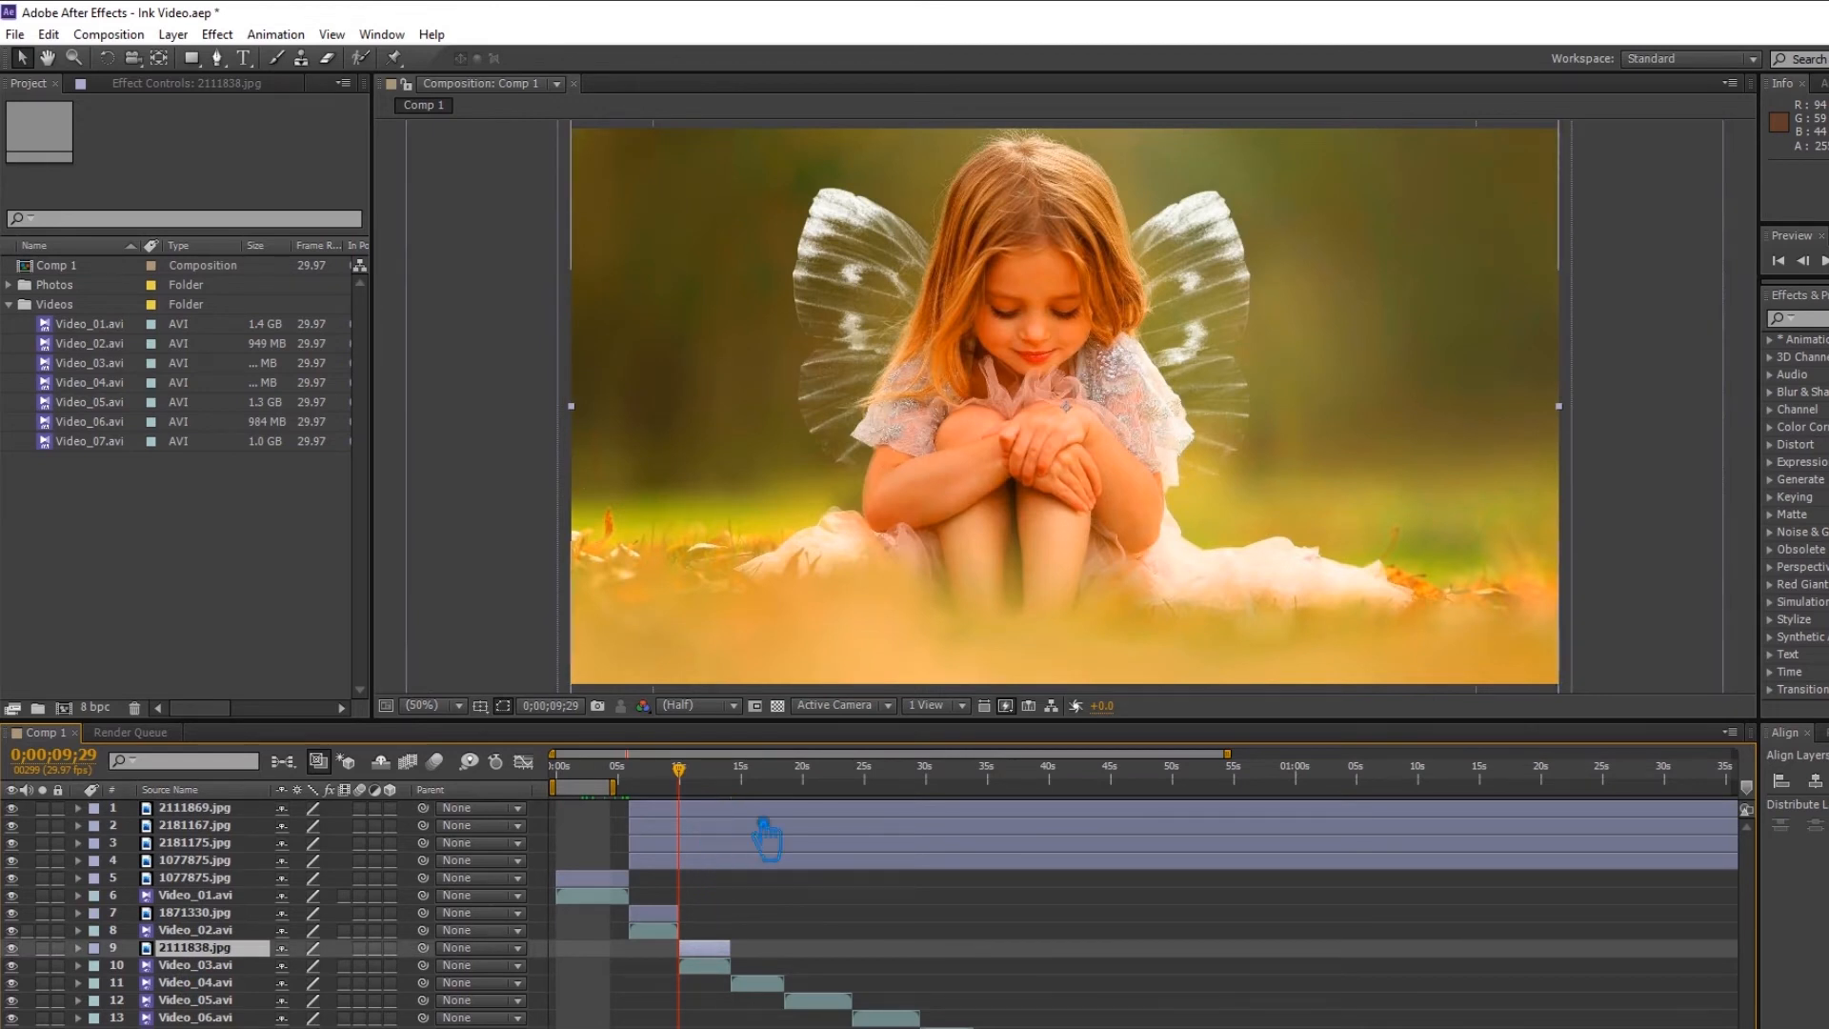
left_click_drag(679, 770, 753, 815)
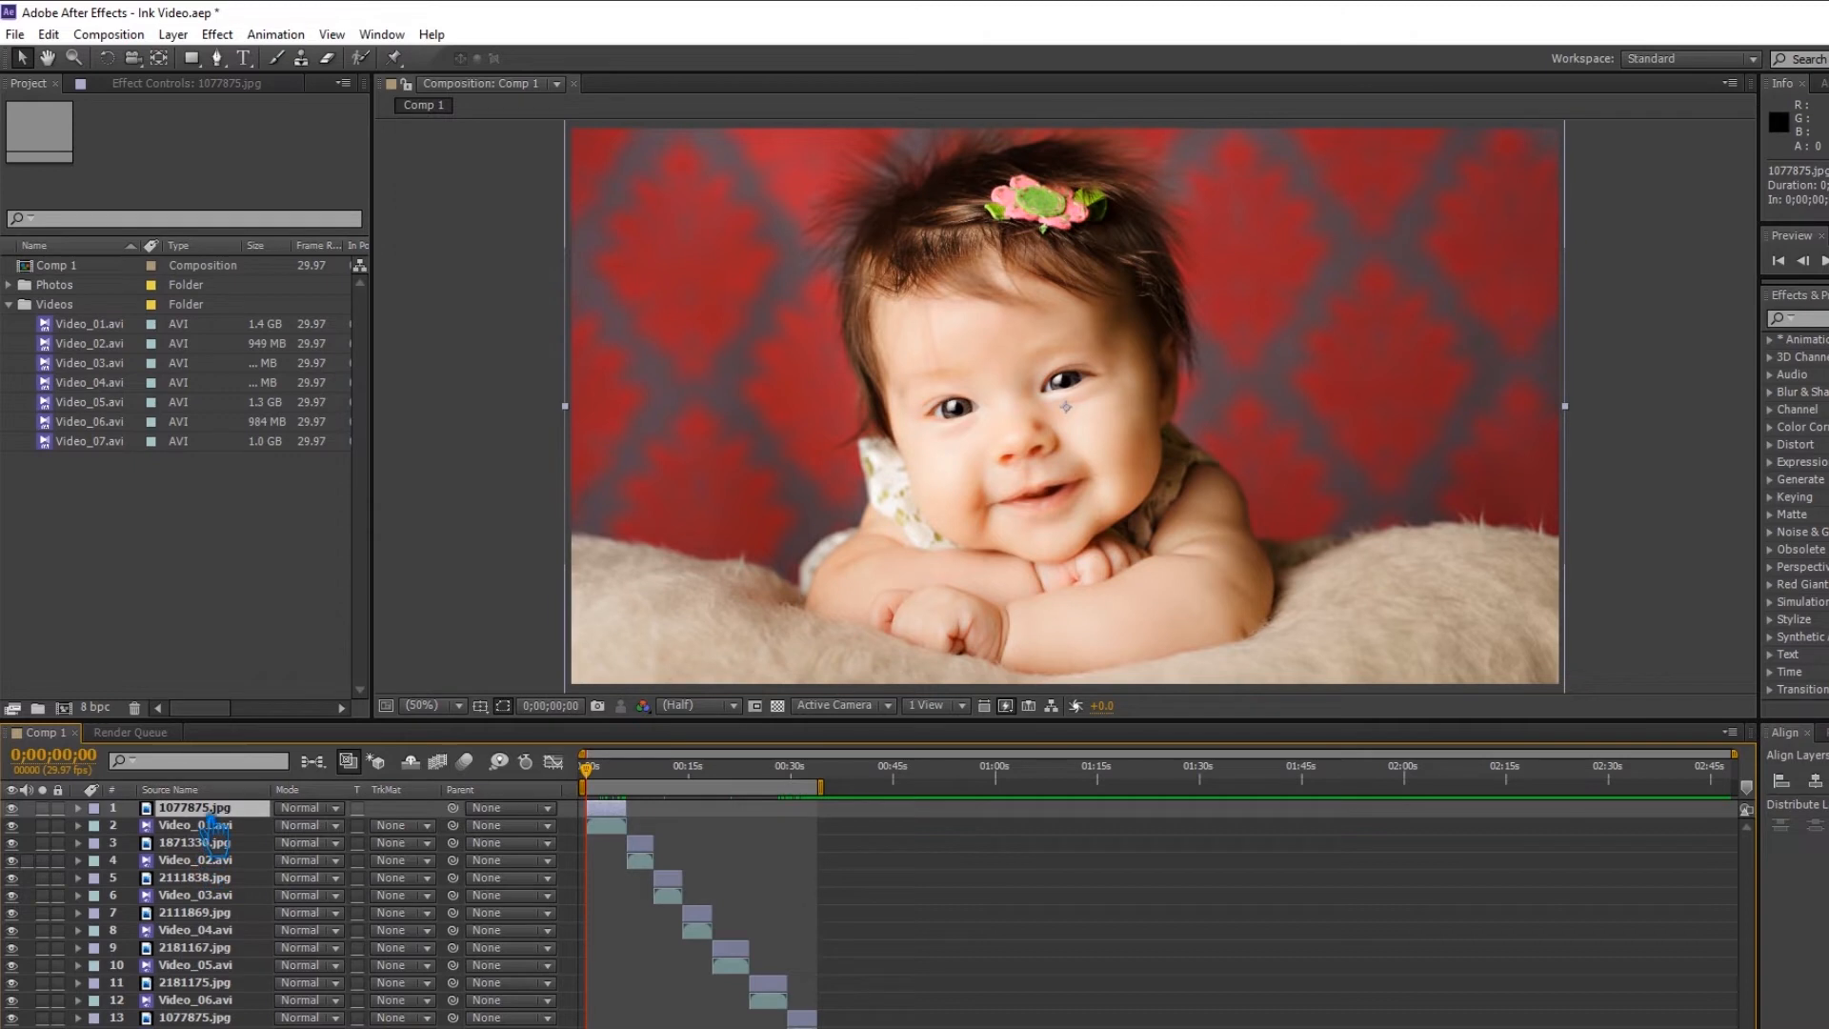
Move the first 1077875.jpg layer directly beneath Video_01.avi, set its track matte to Alpha Matte "Video_01.avi", and preview it.
left_click_drag(197, 825, 200, 846)
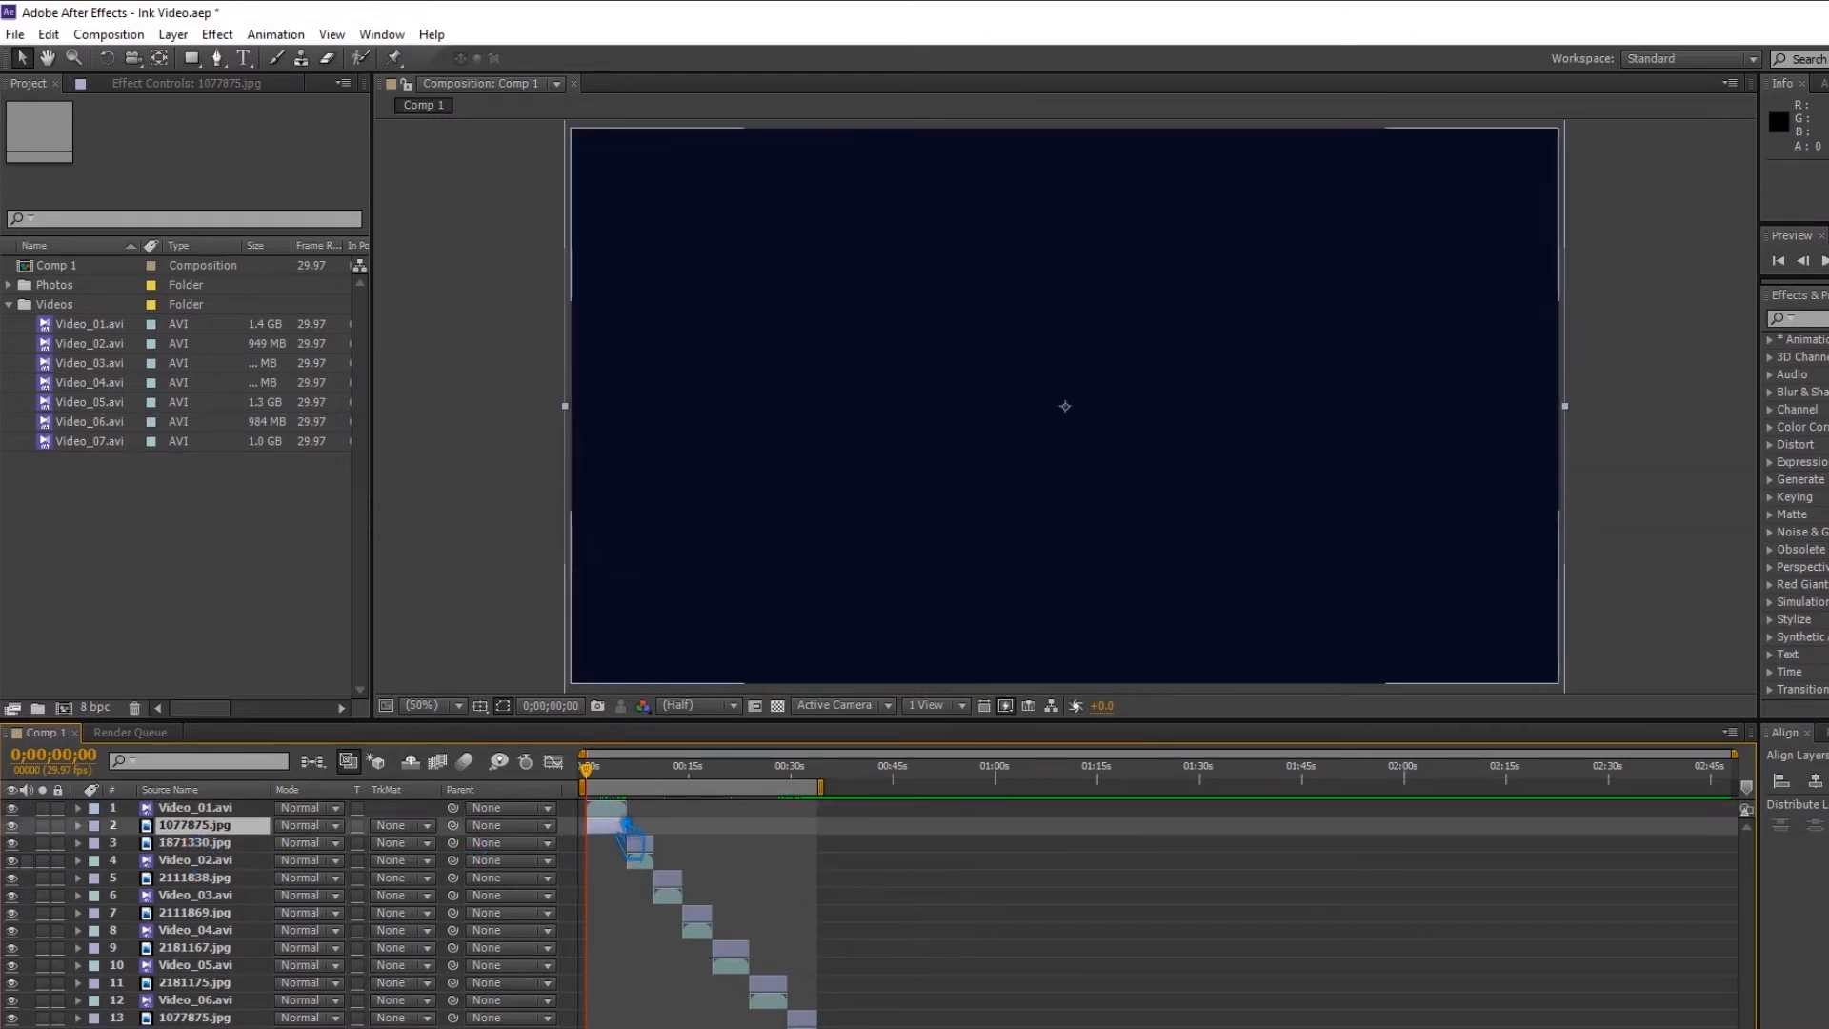
left_click(619, 811)
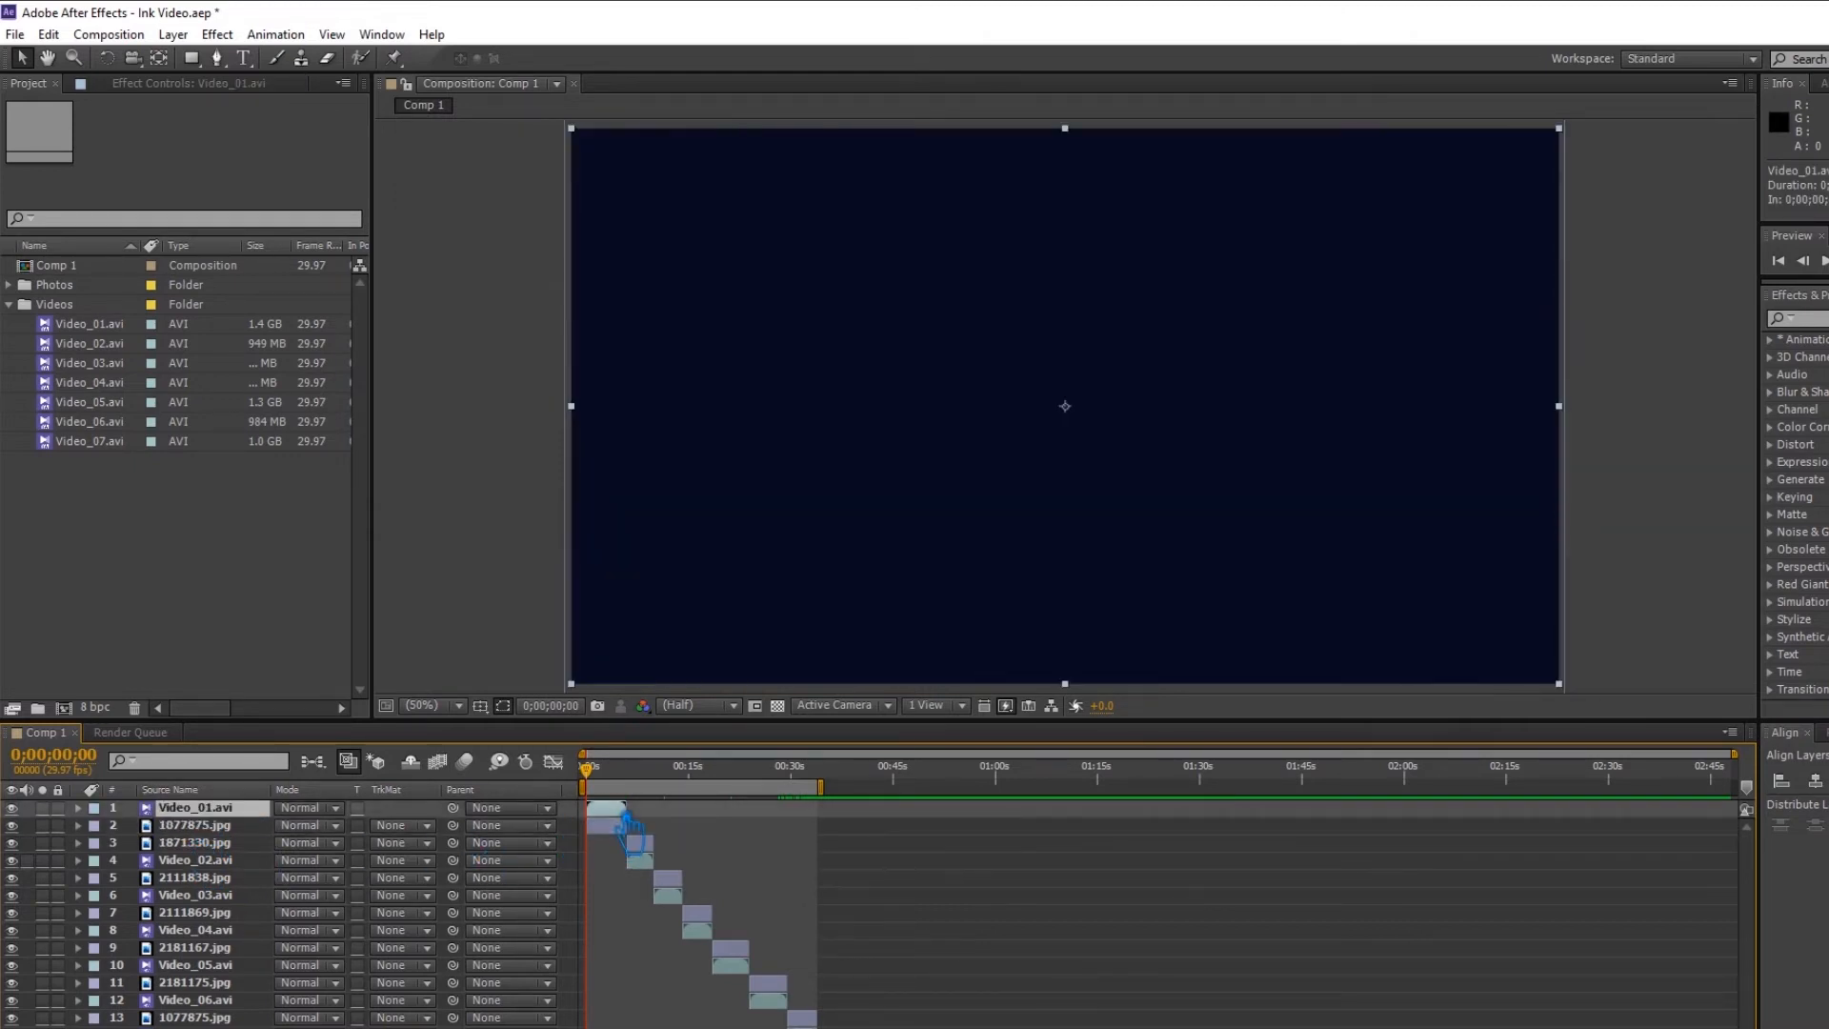
left_click(426, 826)
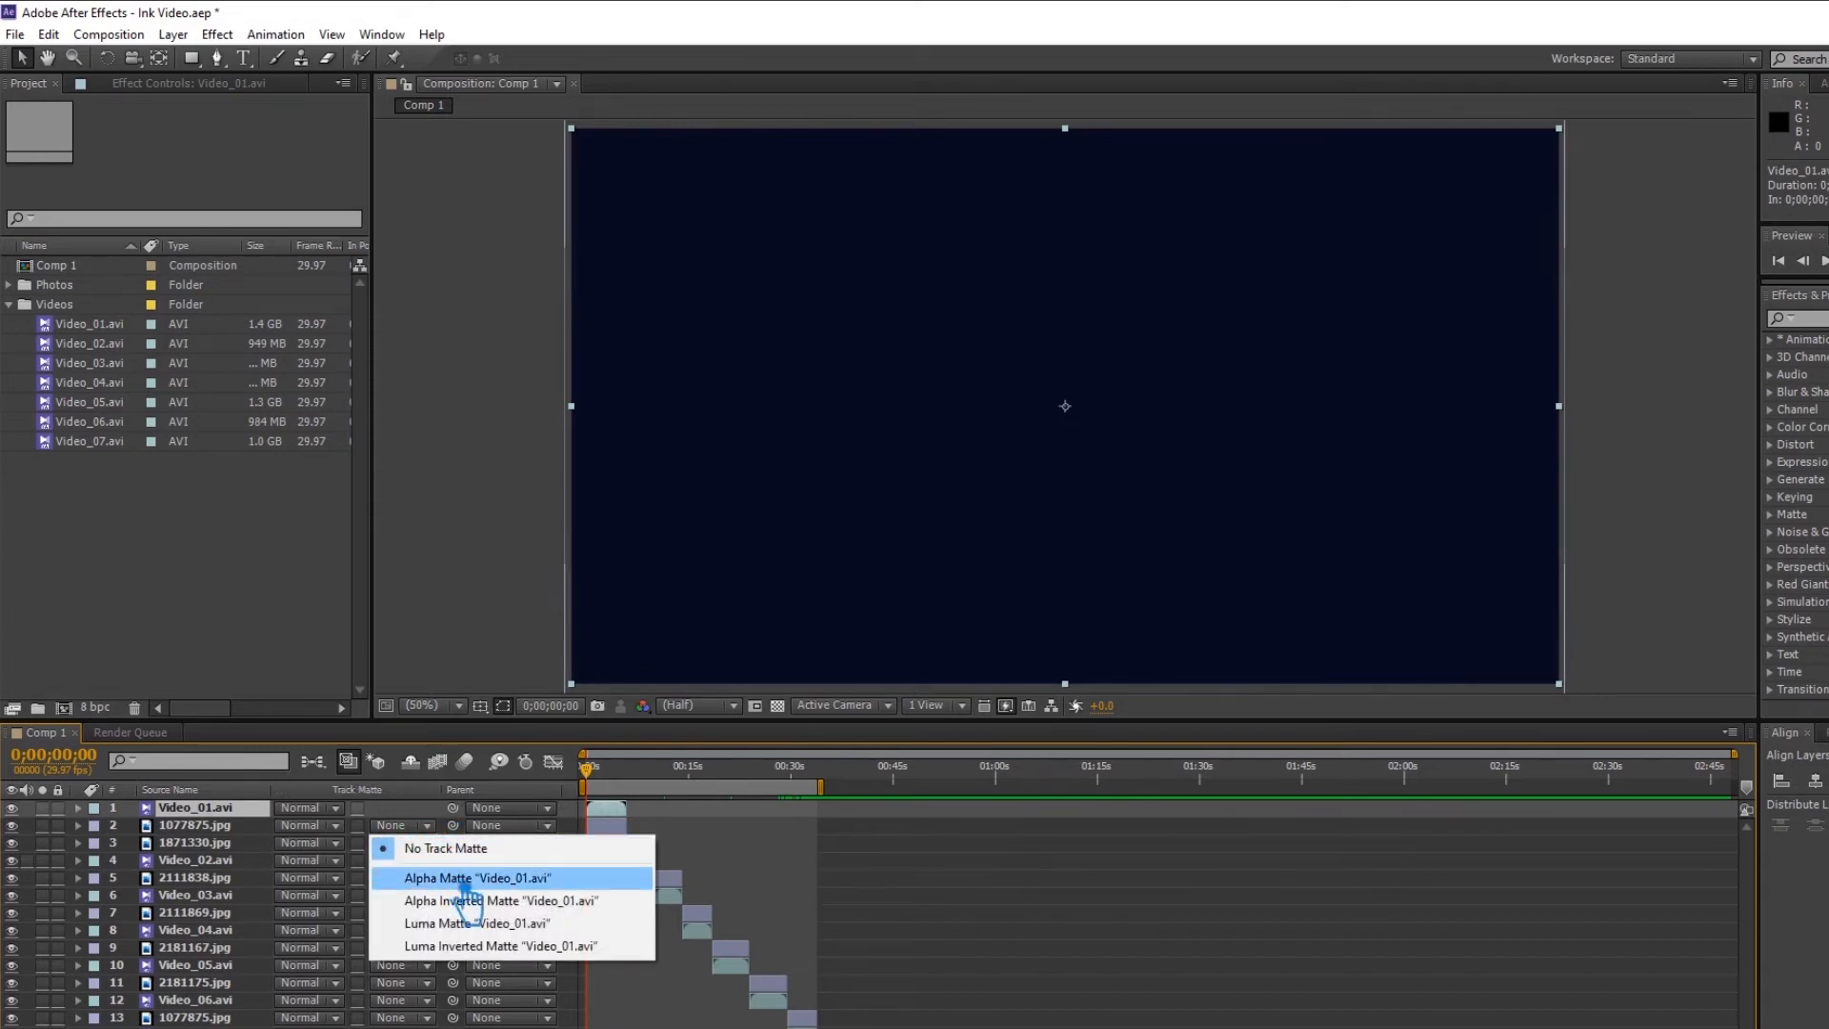
left_click(462, 877)
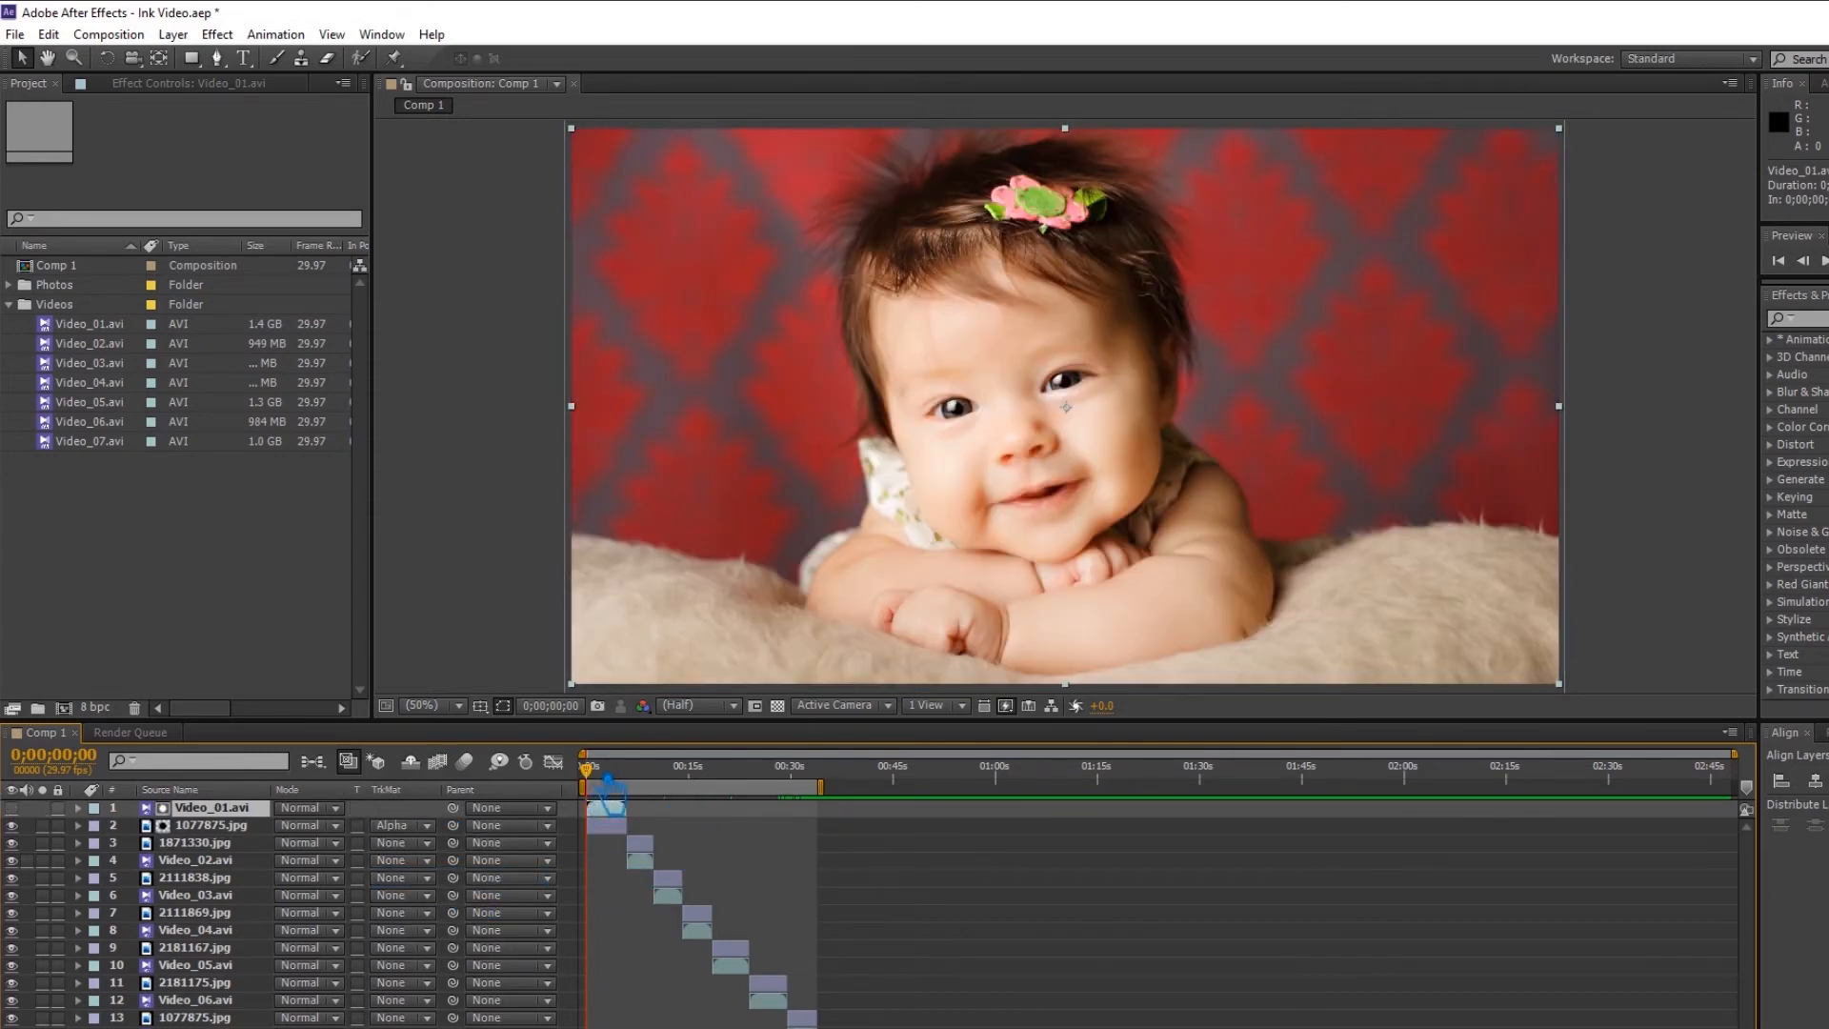
key("space")
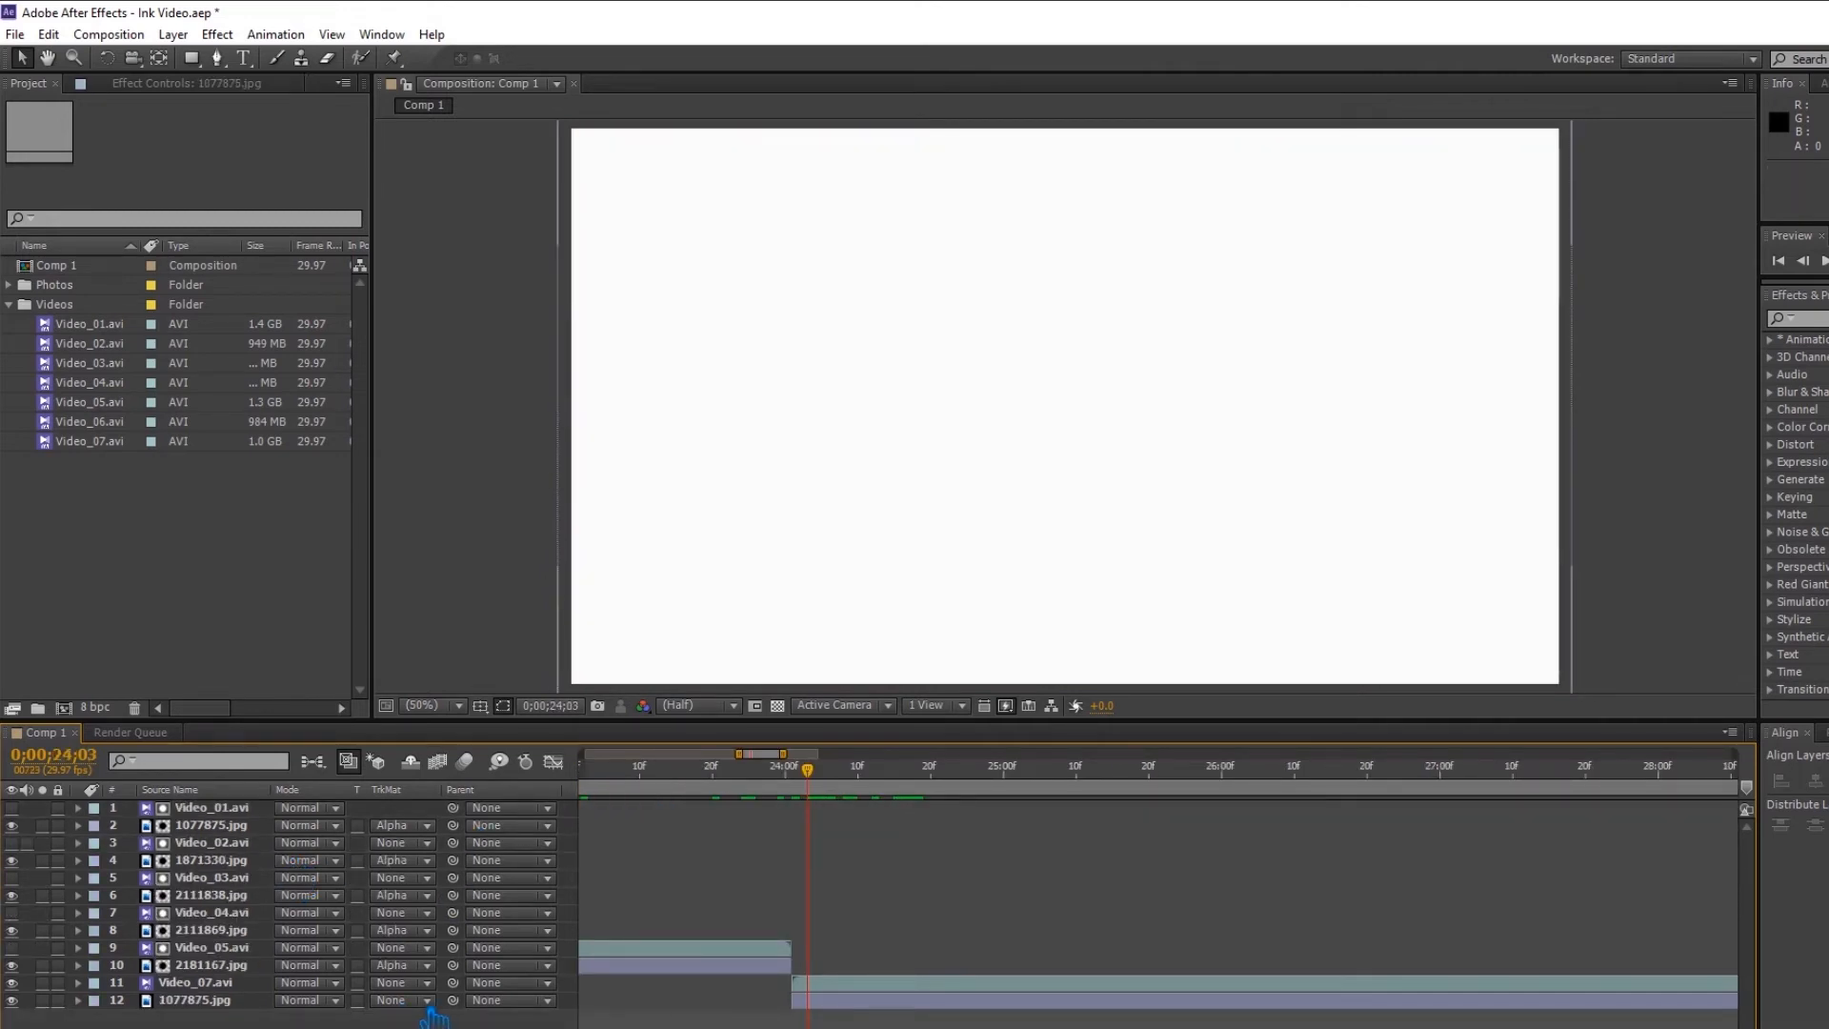
Set the track matte of the last 1077875.jpg layer to Alpha Matte "Video_07.avi" and scrub through the ink transition.
left_click(213, 967)
left_click(214, 983)
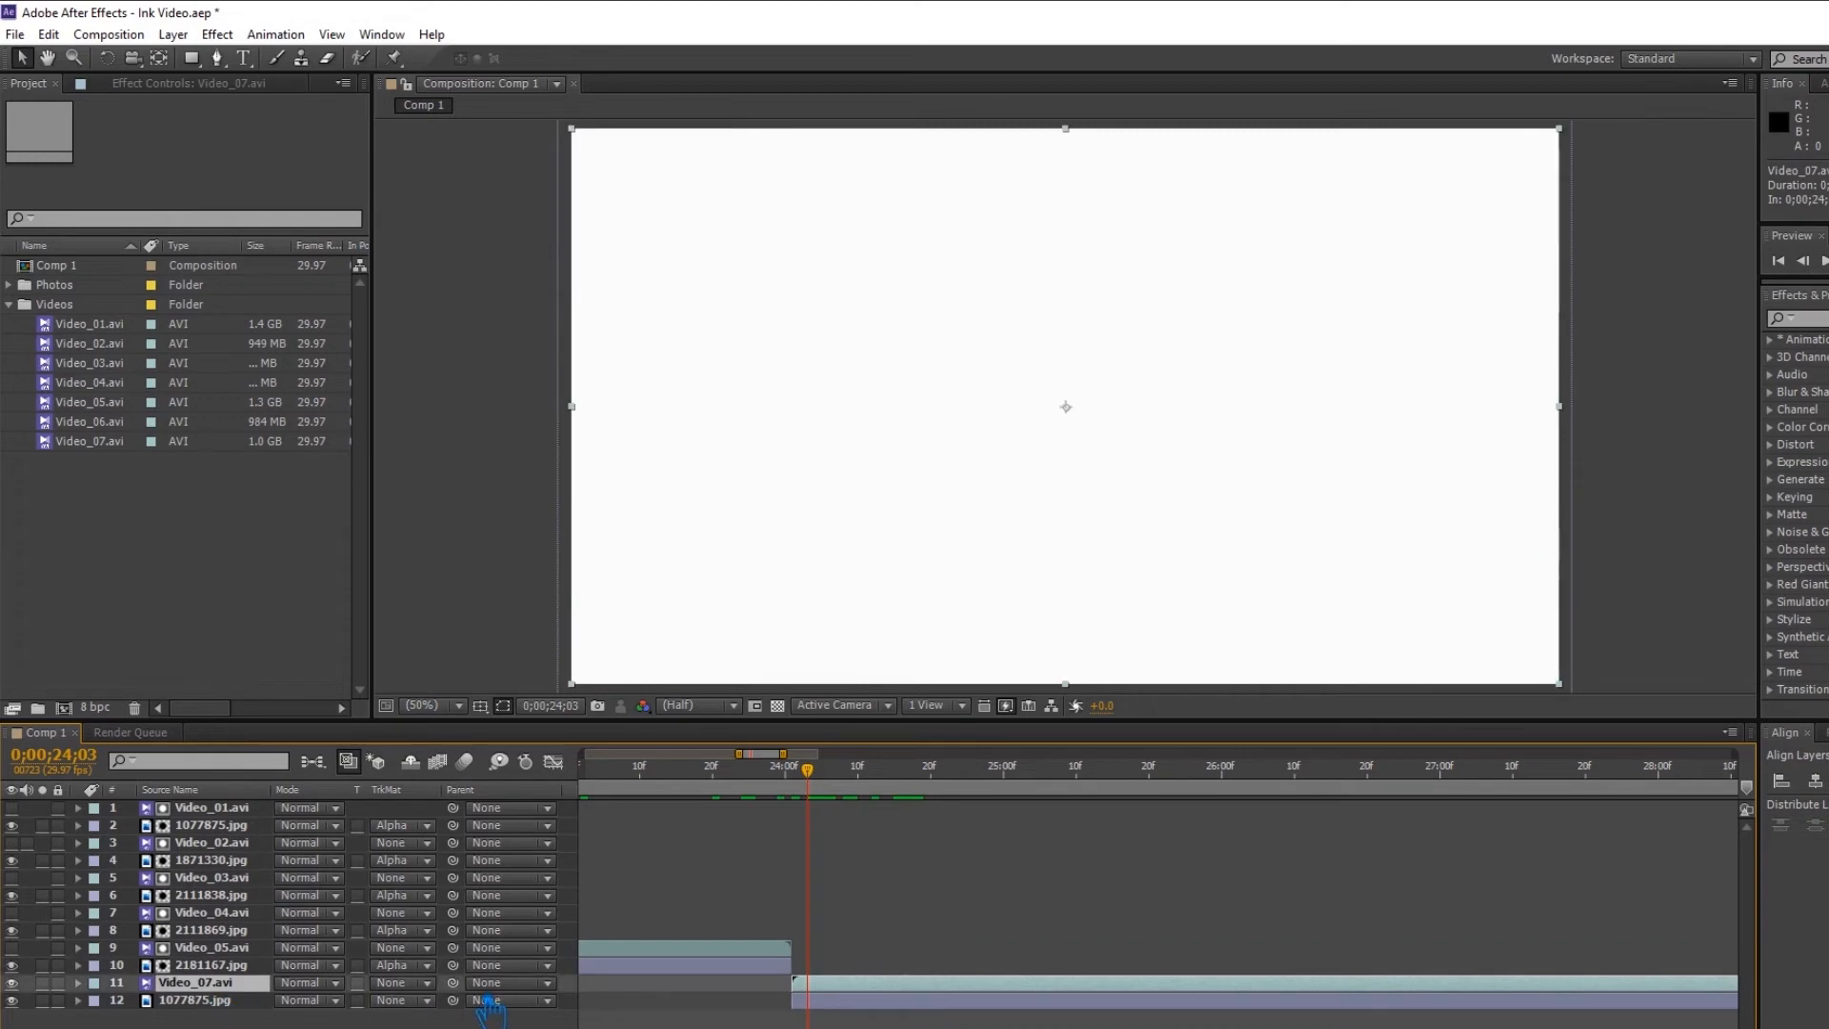
left_click(430, 1000)
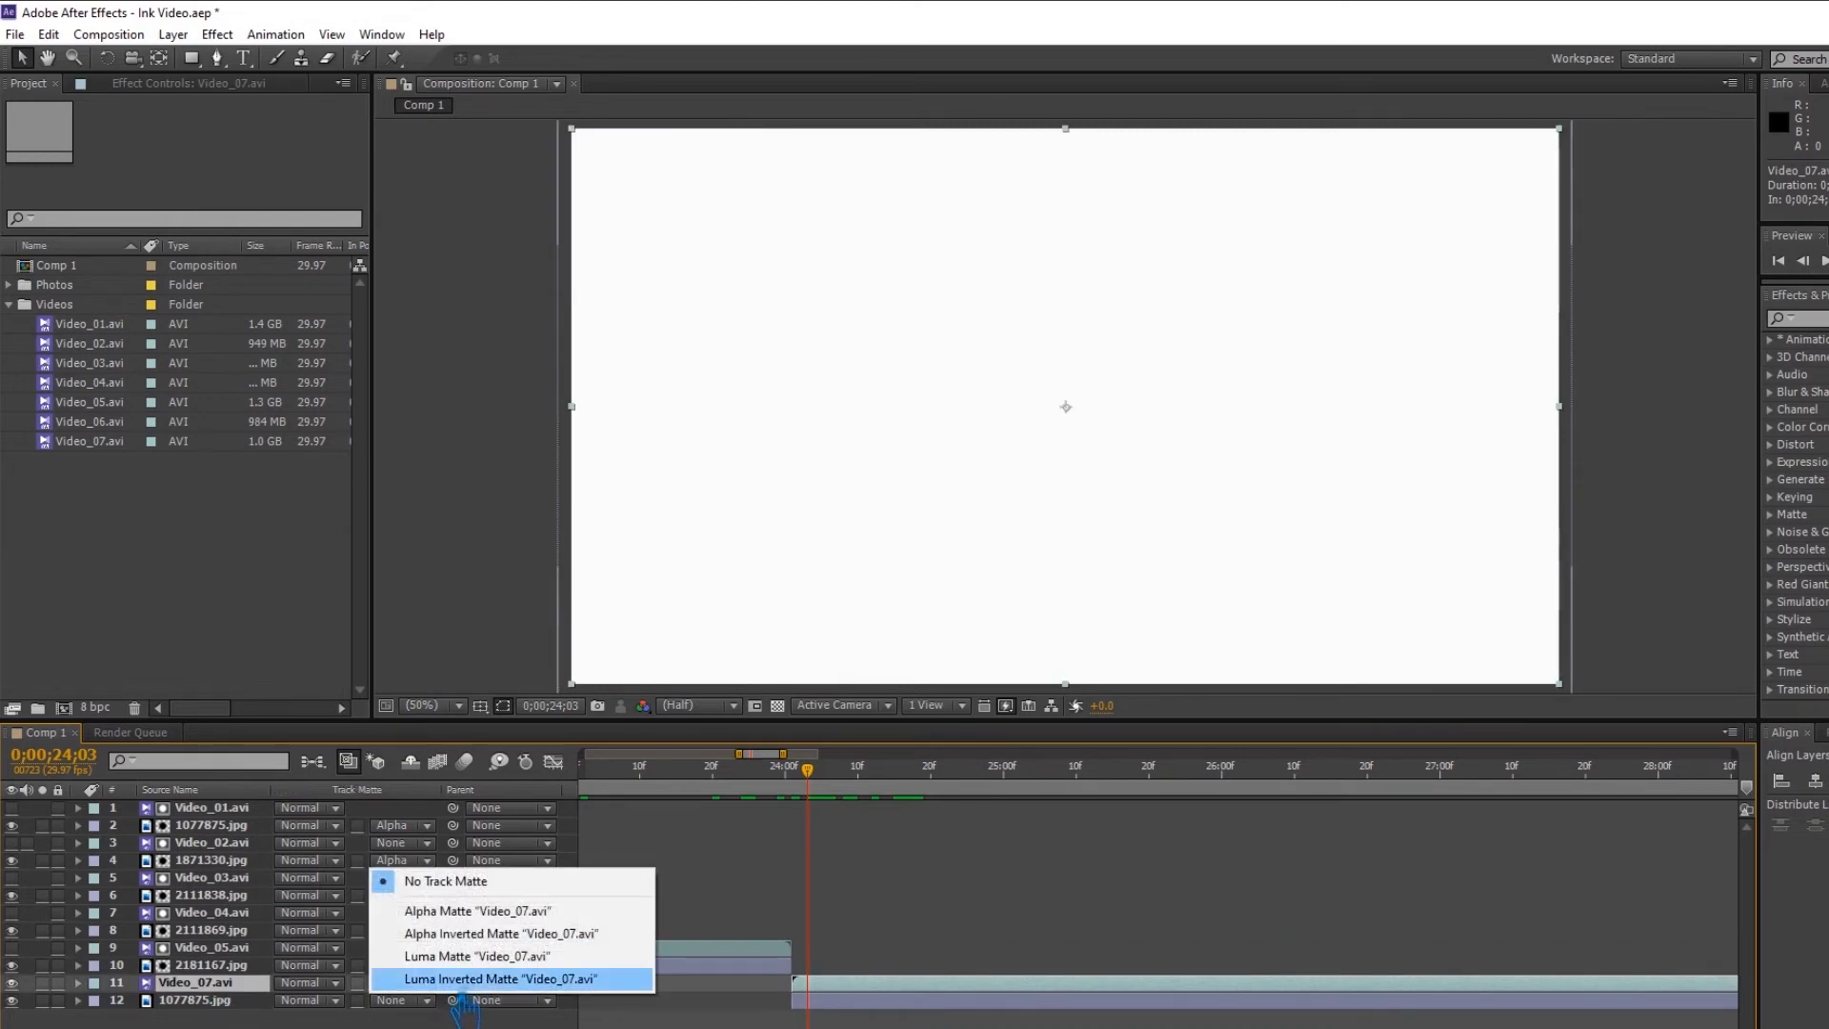
left_click(488, 913)
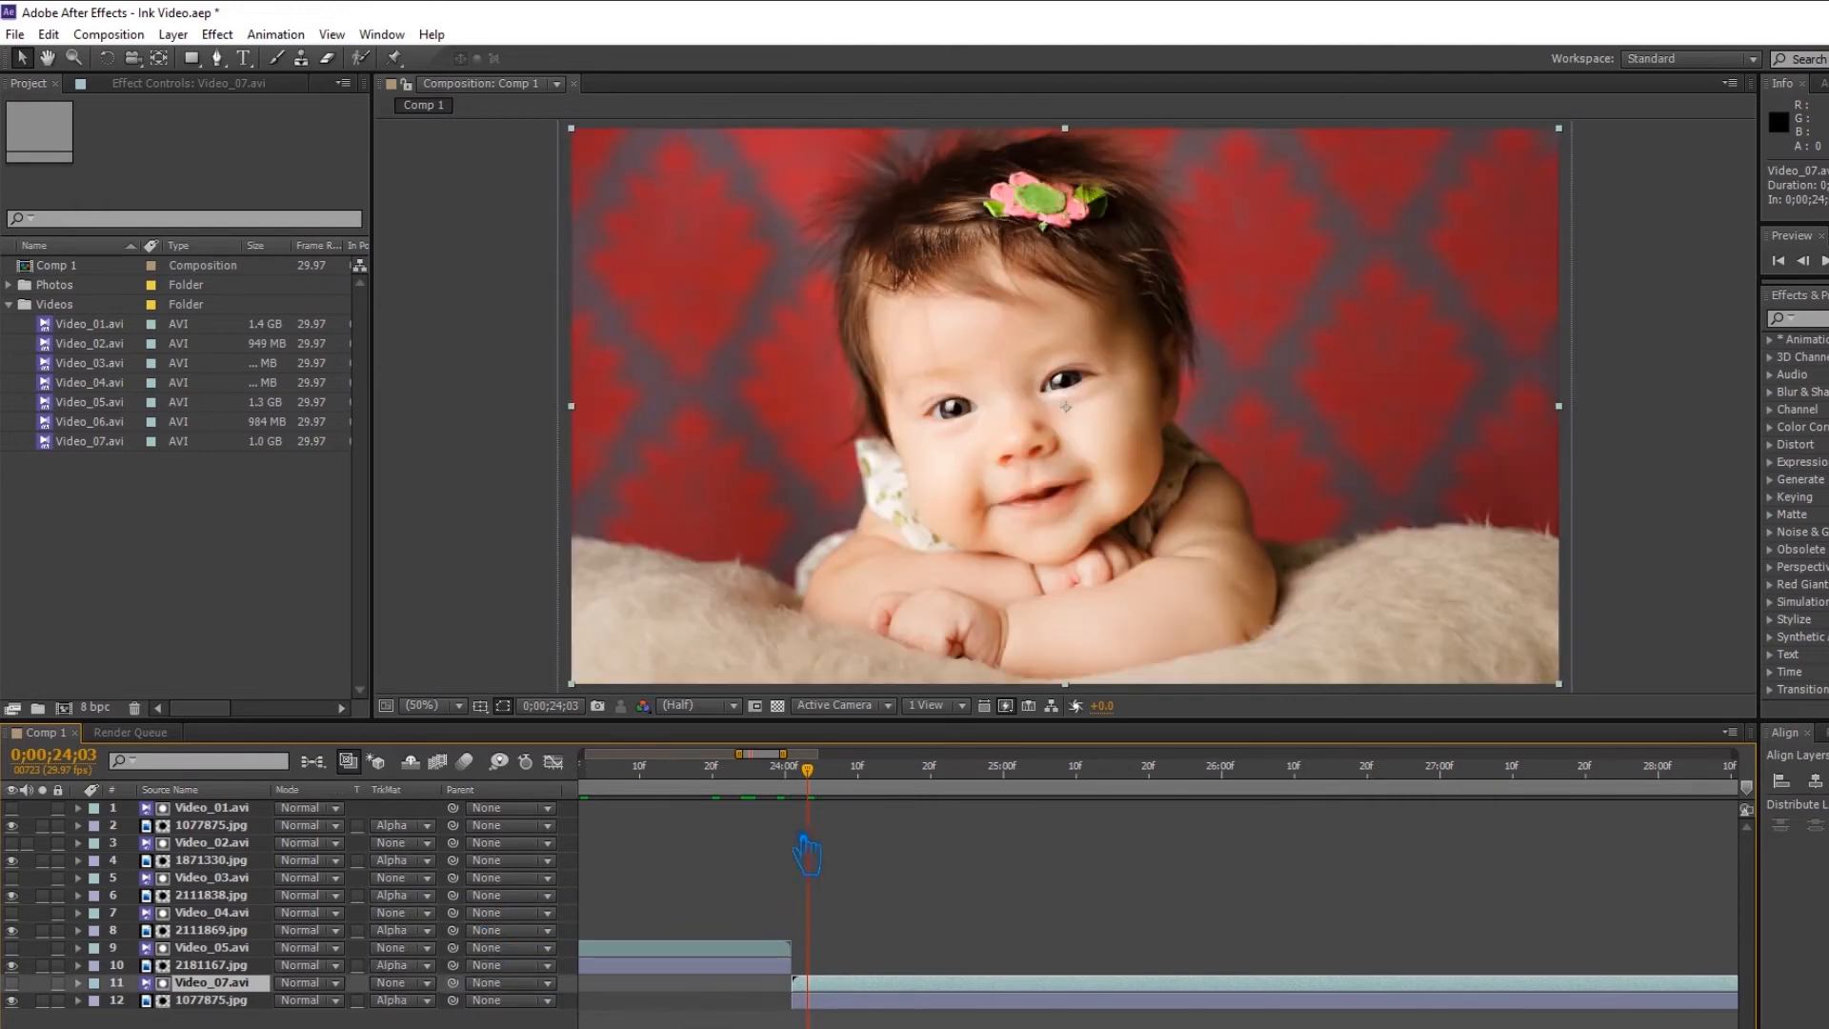
mouse_move(824, 779)
left_mouse_down()
mouse_move(883, 808)
mouse_move(1204, 853)
left_mouse_up()
Place the playhead at 0;00;28;08 near the end of Video_07.avi and shorten the work area to end there.
key("minus")
key("minus")
key("minus")
key("minus")
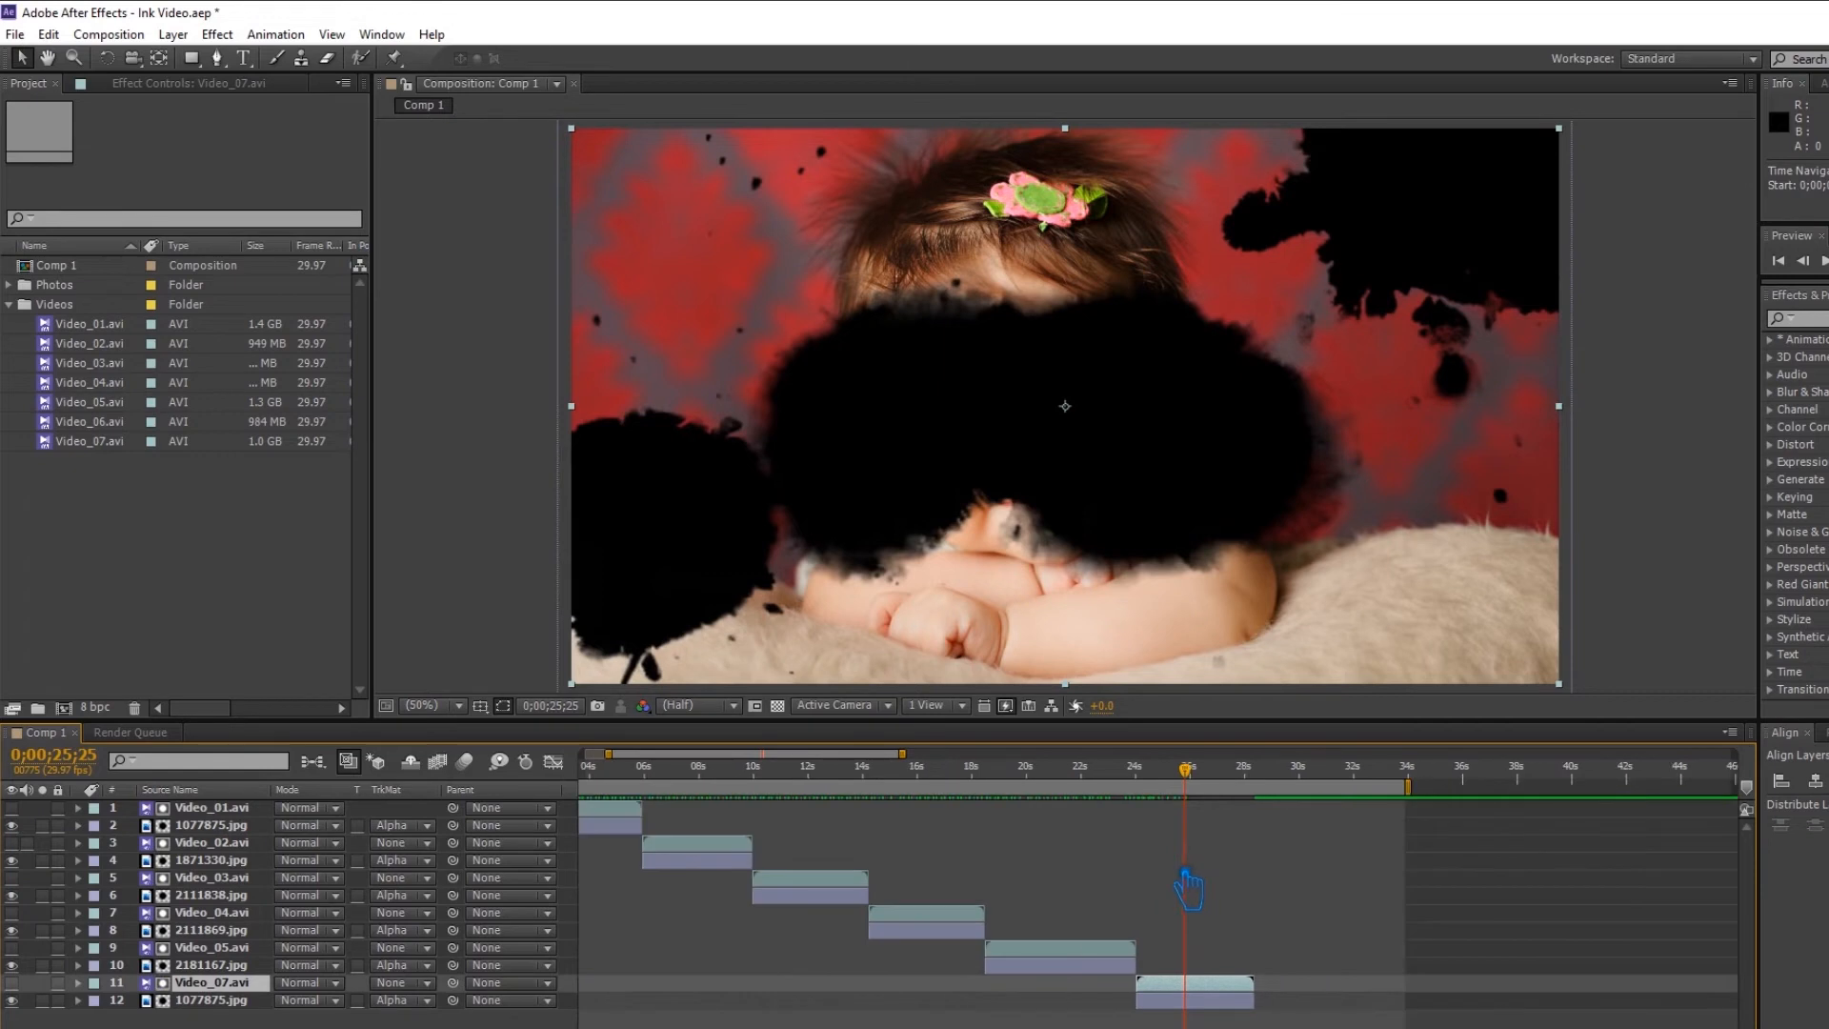
left_click_drag(1060, 793, 1108, 802)
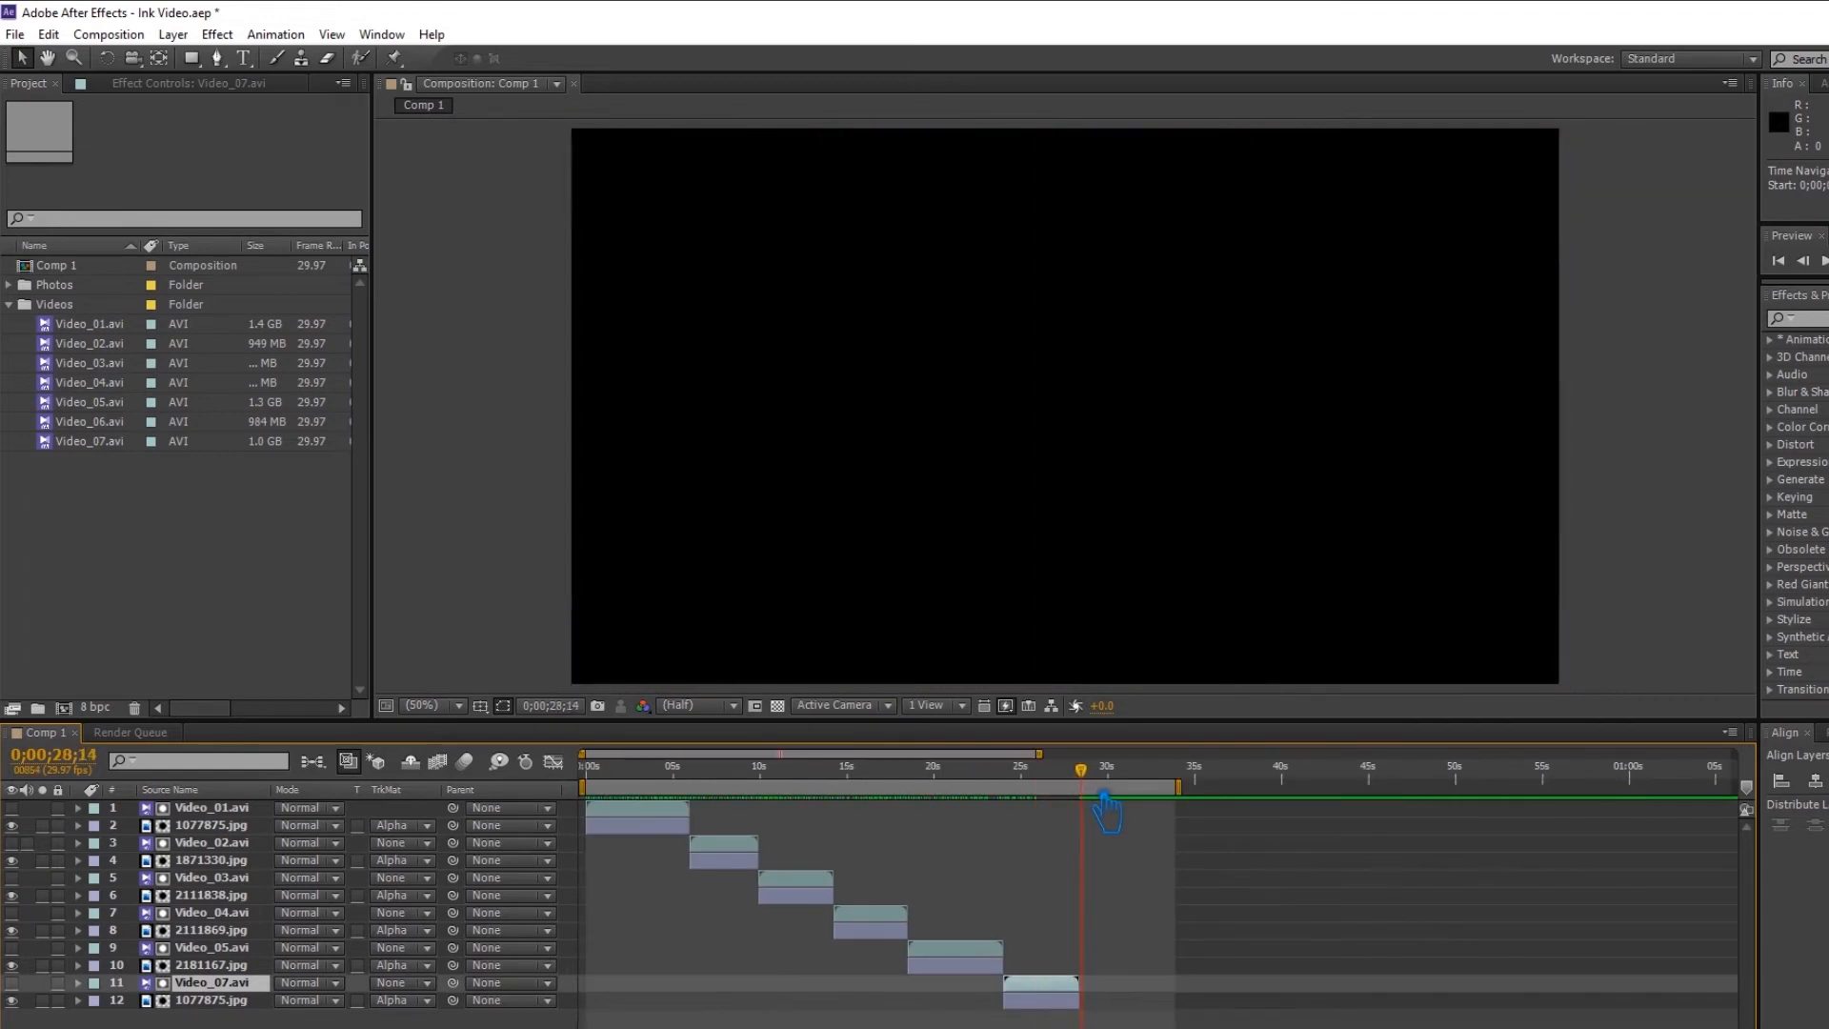
key("Page_Up")
key("Page_Up")
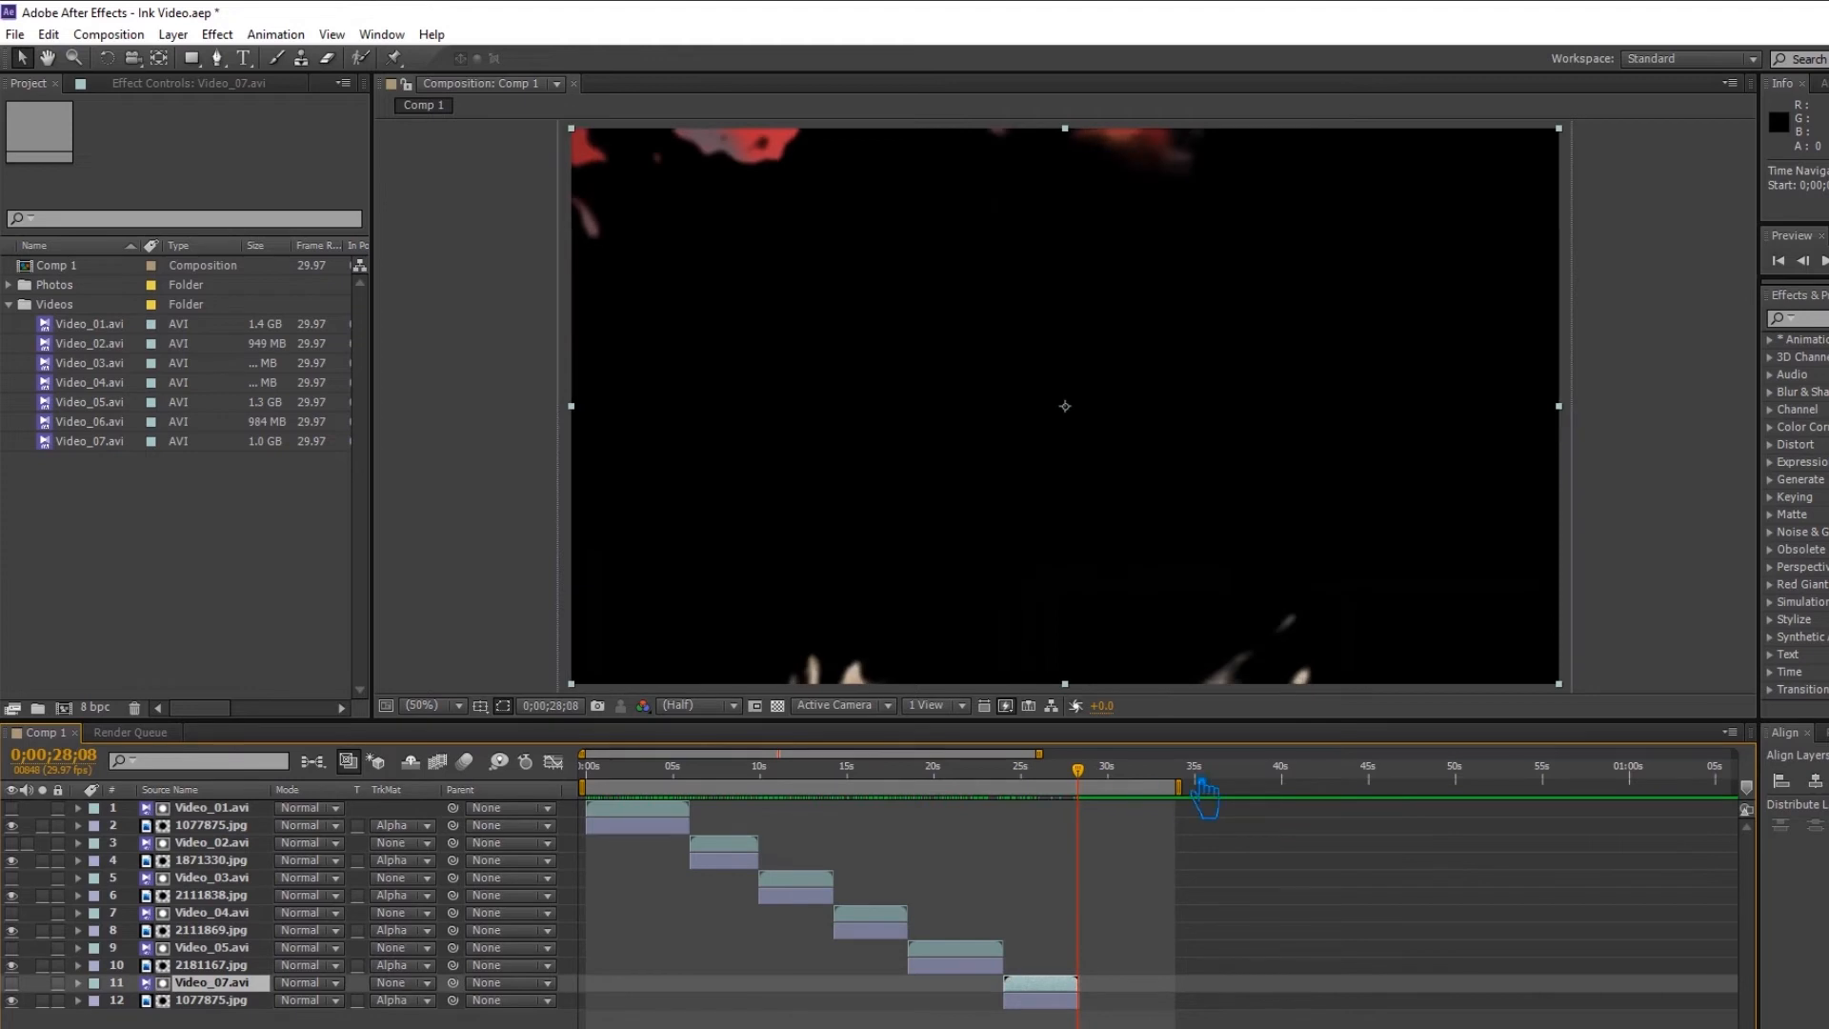
left_click_drag(1200, 800, 1107, 811)
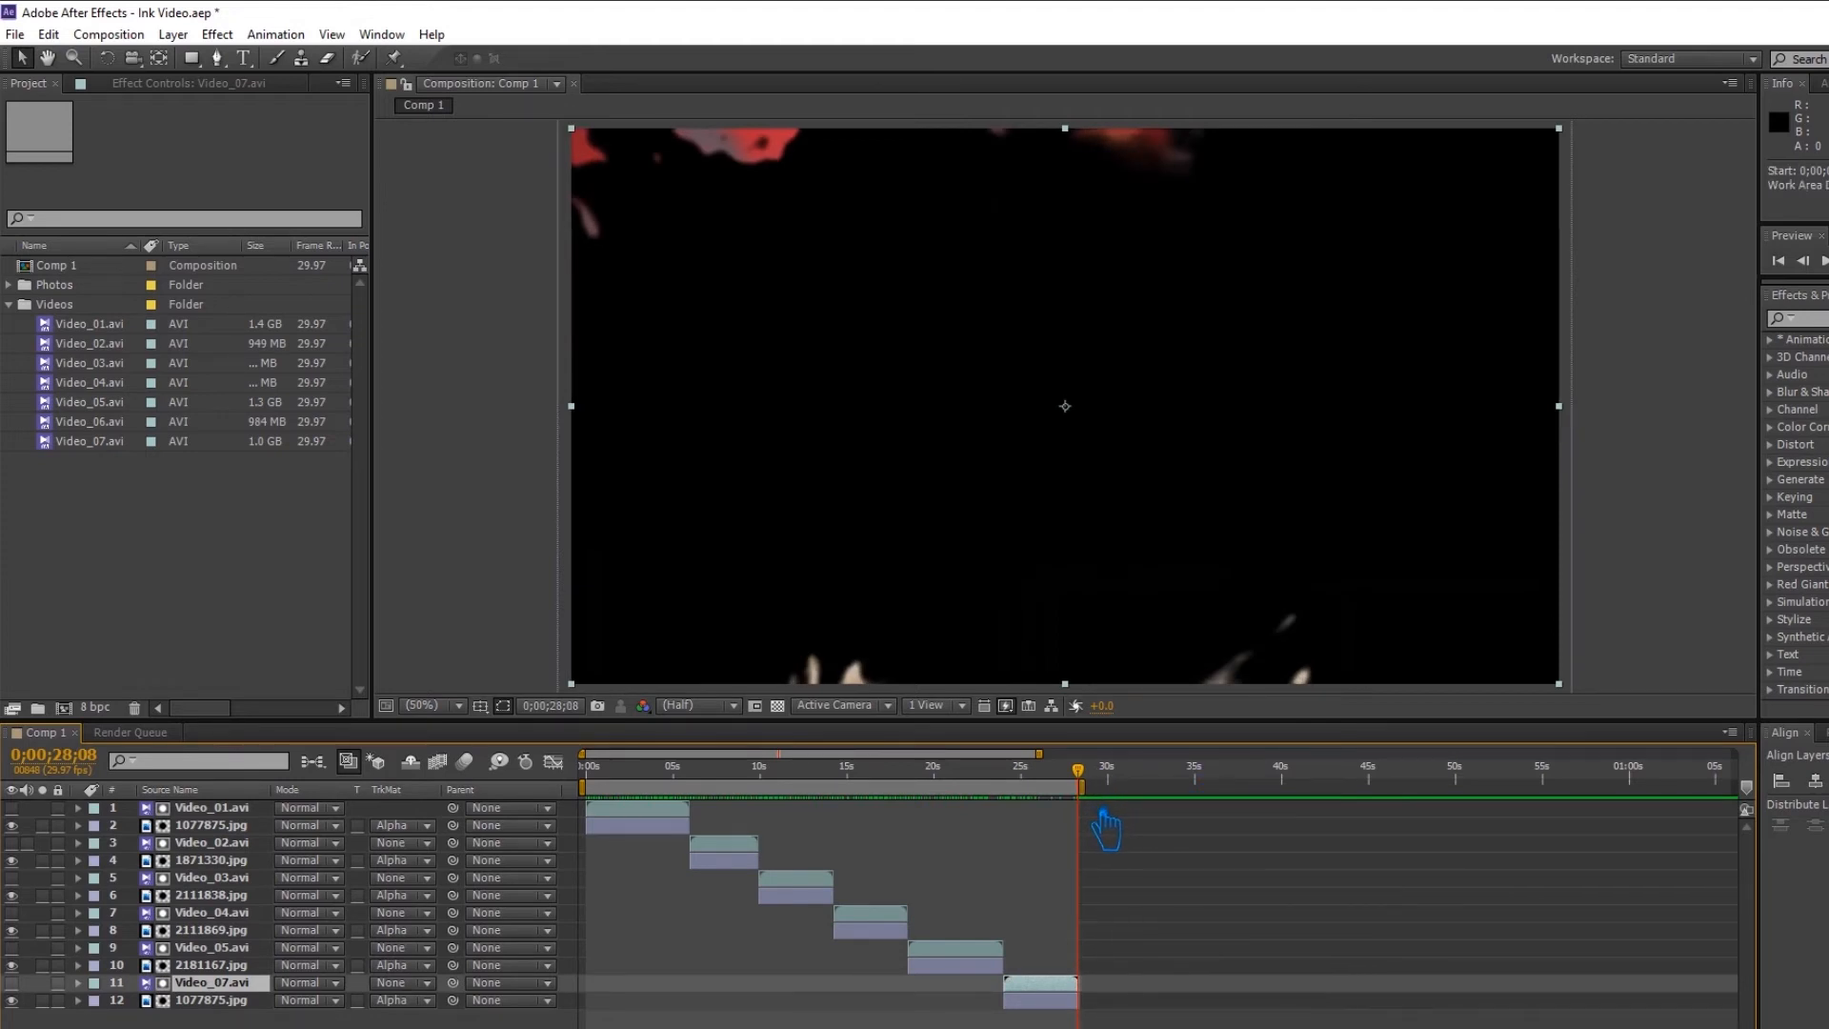
Fine-tune the work area's end to line up with the end of the Video_07.avi layer and save the project.
key("equal")
key("equal")
key("equal")
key("equal")
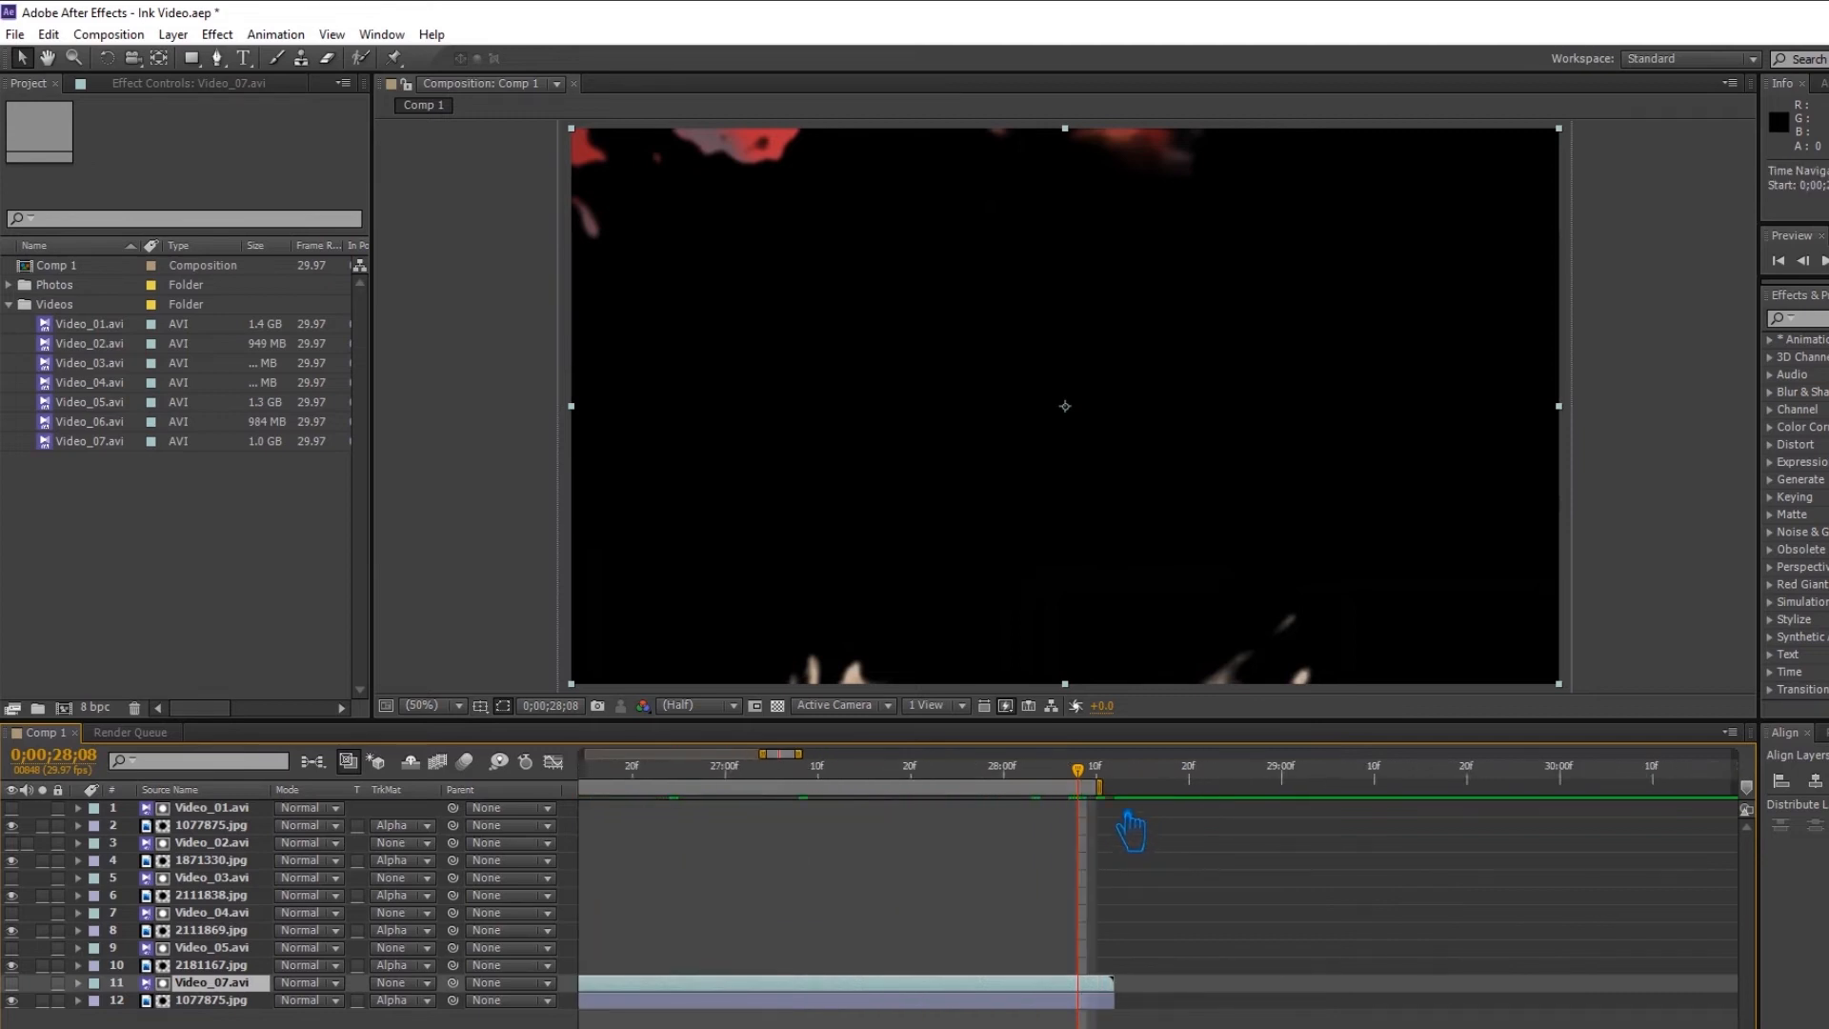
key("equal")
left_click_drag(1135, 799, 1152, 799)
key("ctrl+s")
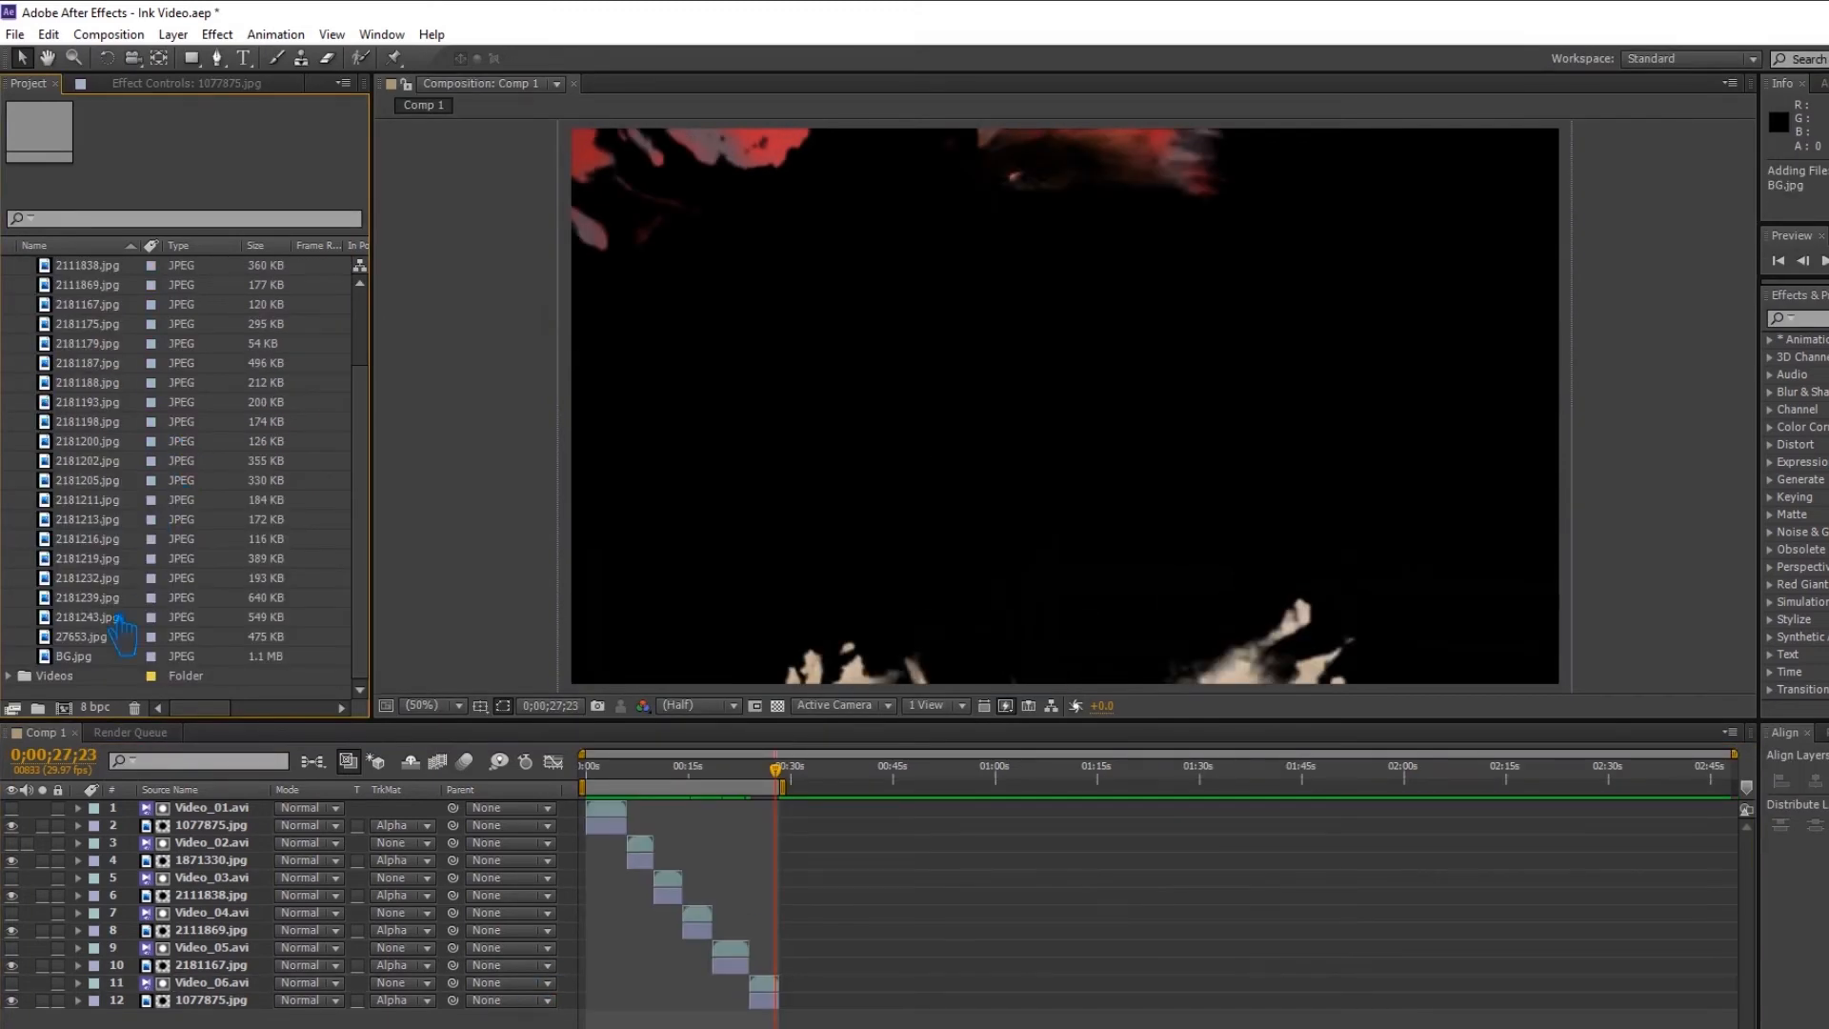
Add BG.jpg to Comp 1 as the bottom layer beneath all photo and video layers, and select it.
left_click(101, 664)
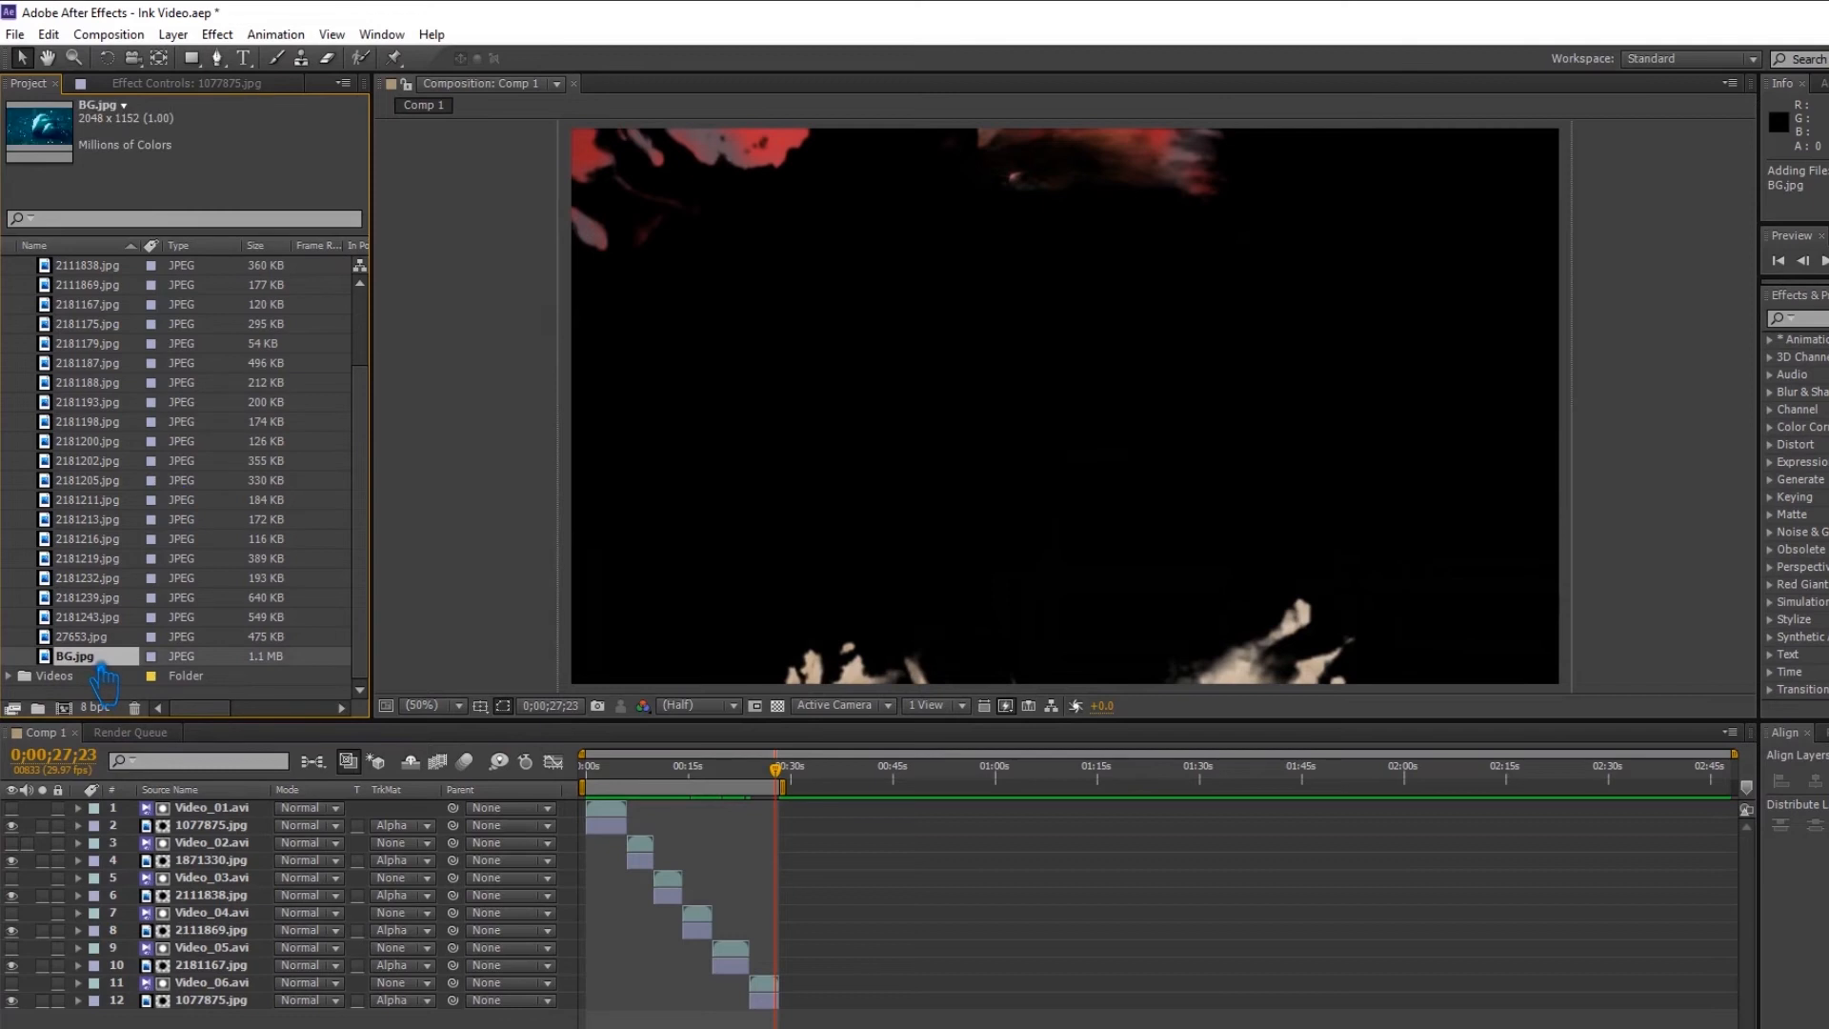
left_click_drag(103, 676, 187, 1019)
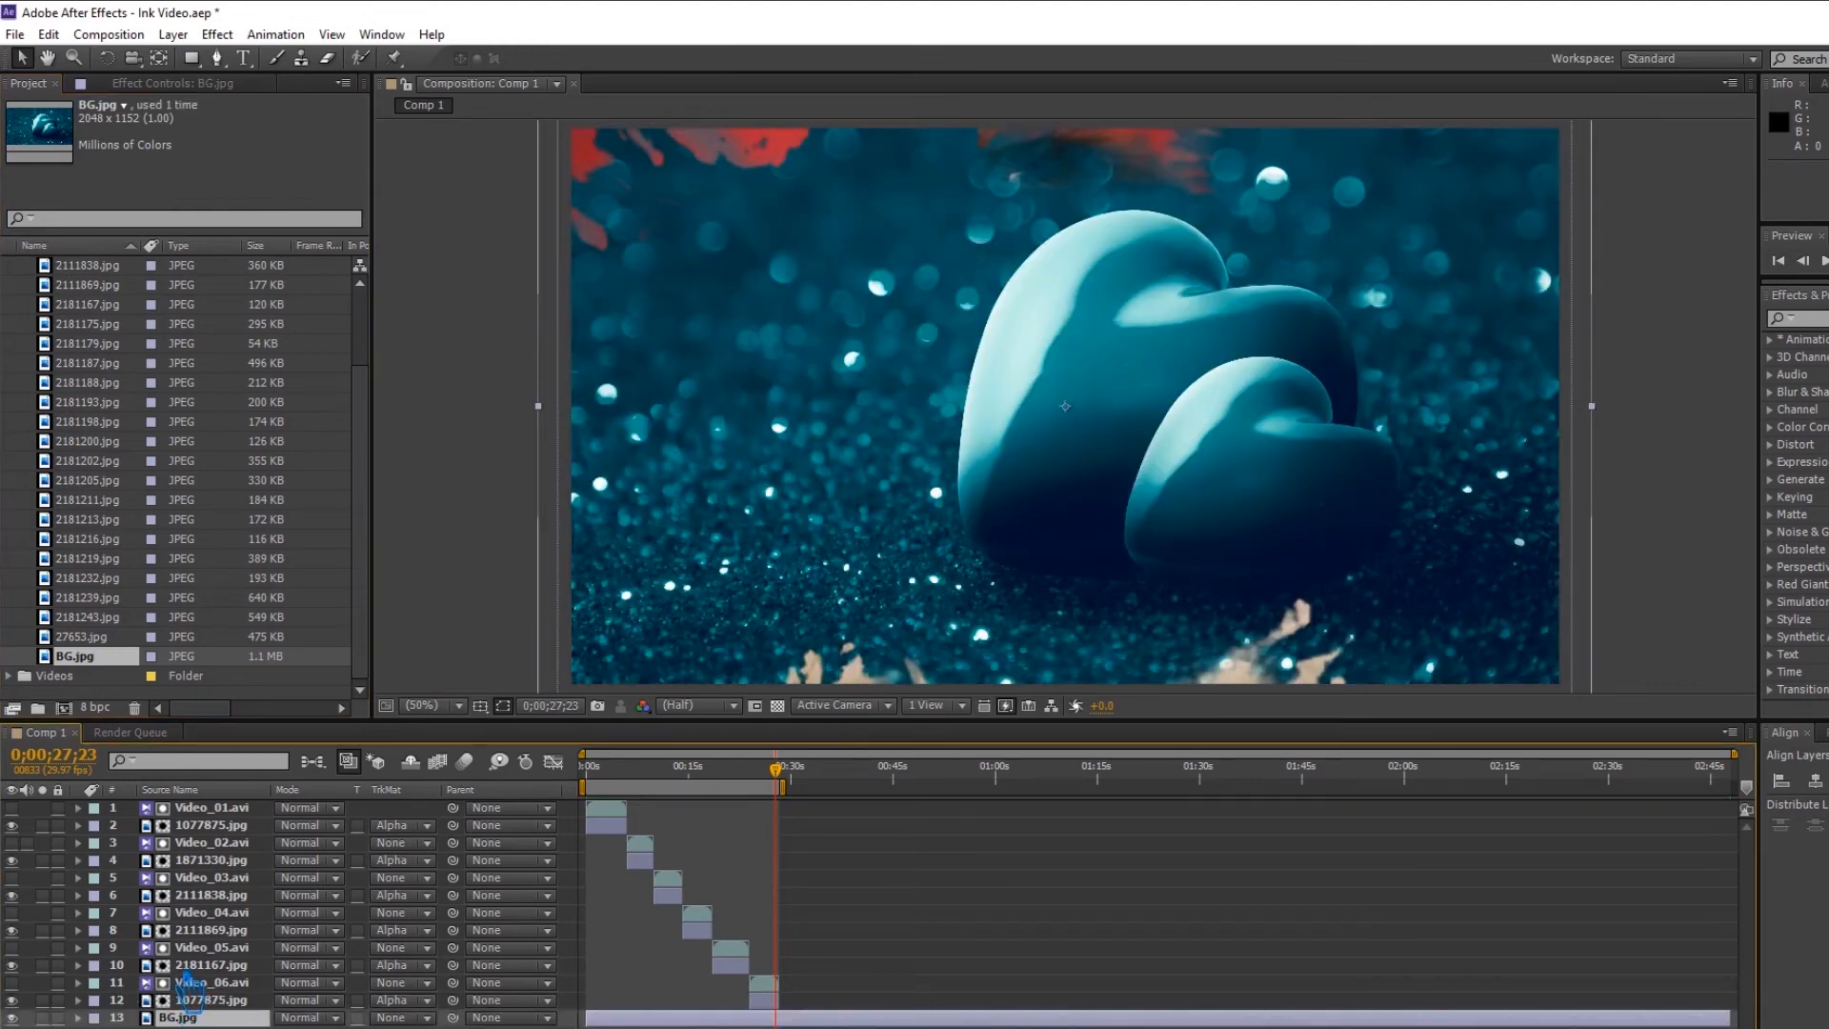
left_click(226, 1021)
left_click(238, 36)
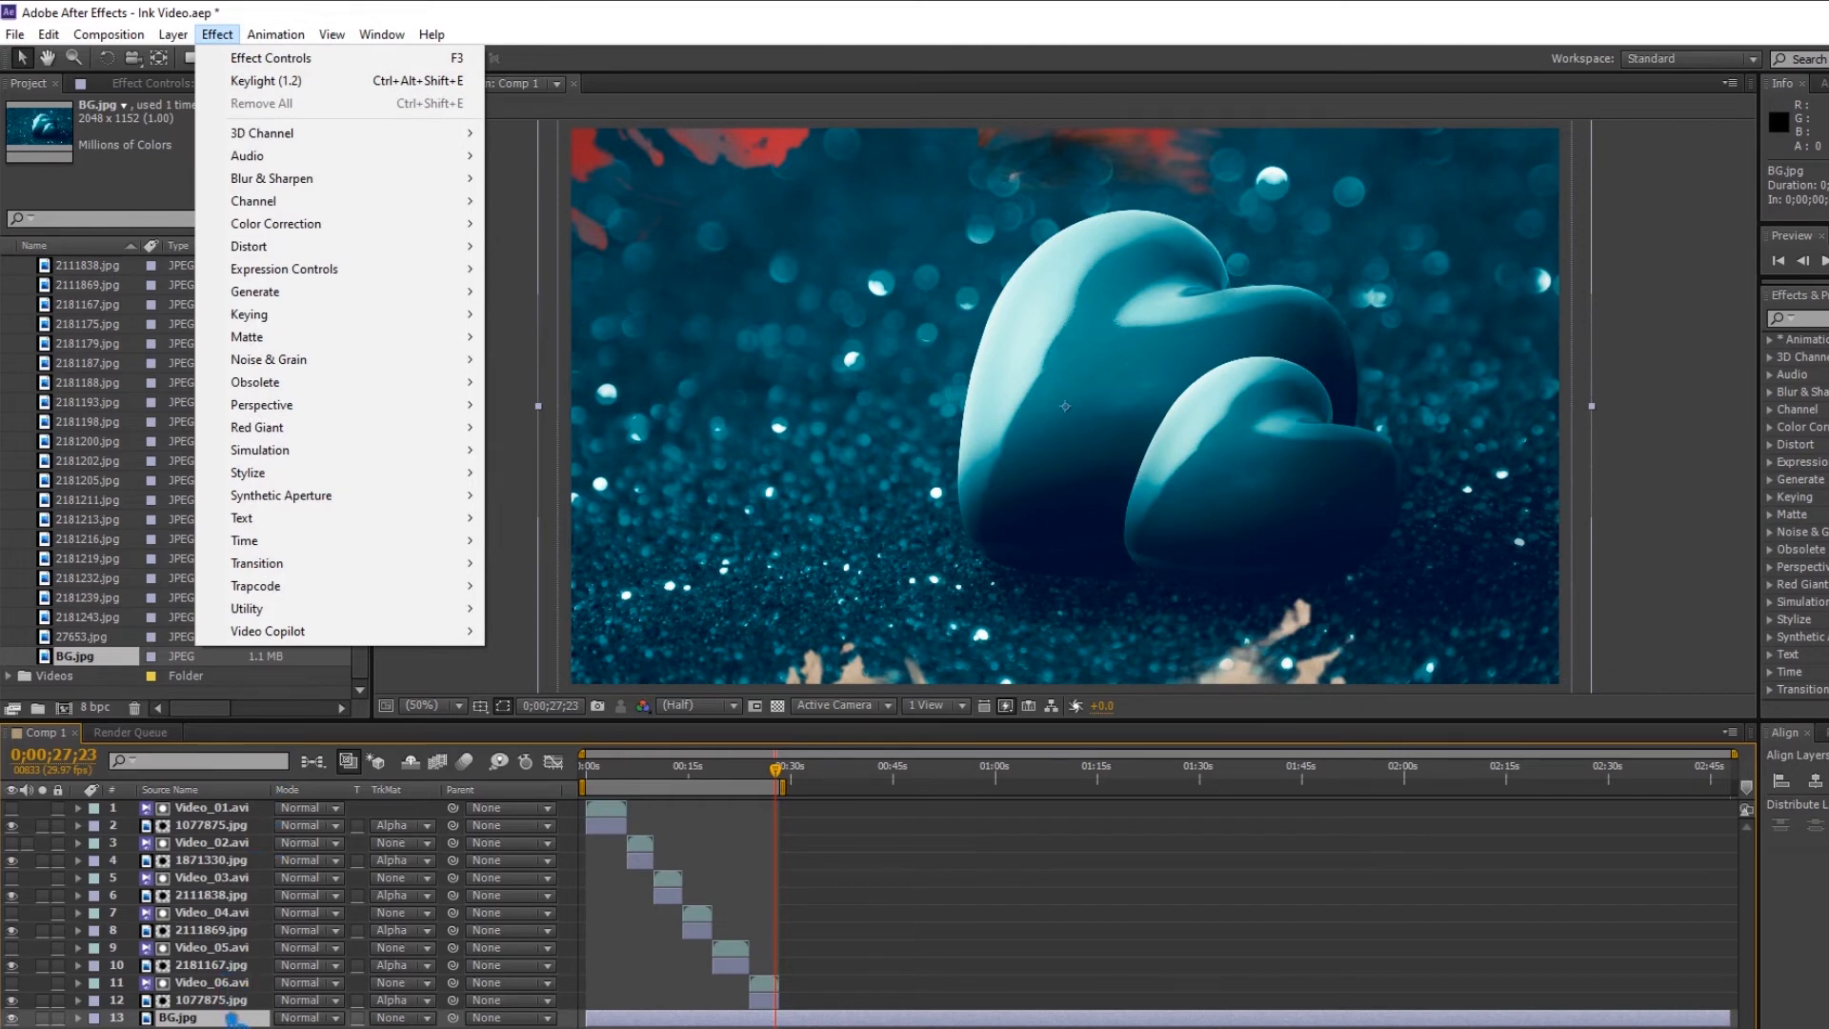
left_click(231, 1018)
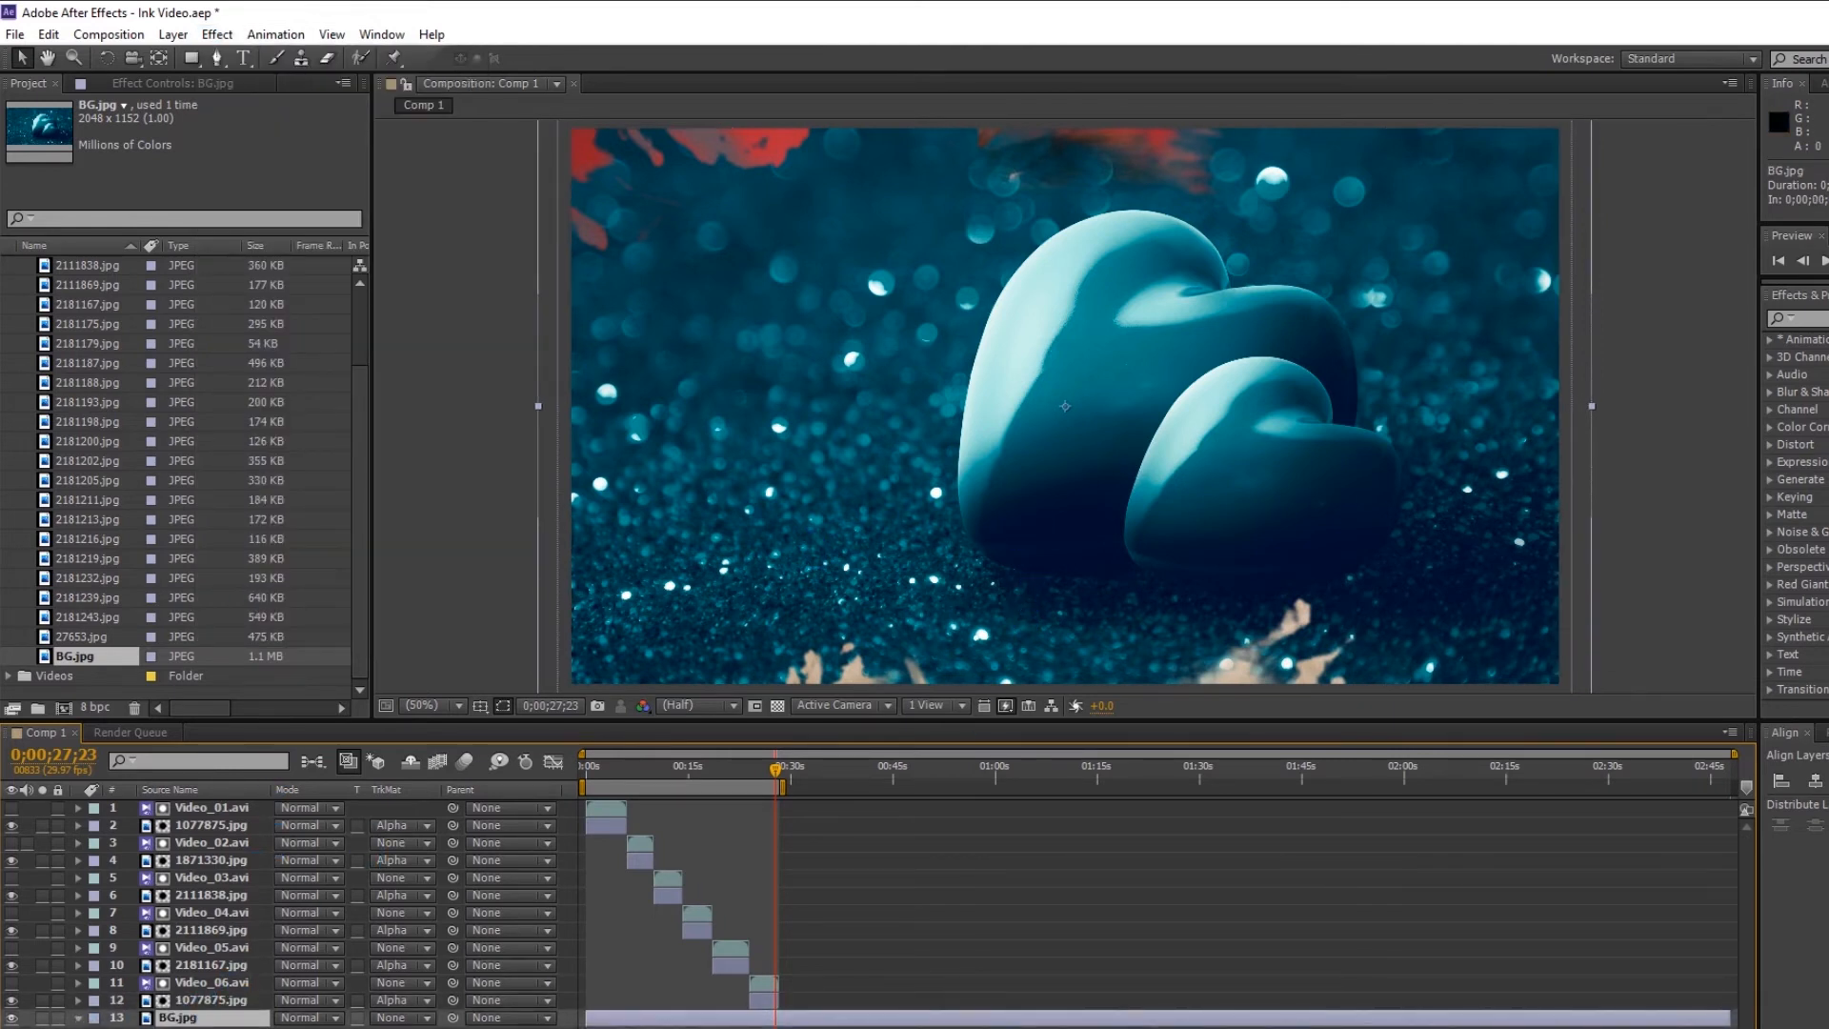
Lower the opacity of the BG.jpg layer to darken the background, collapse its properties, and select the layer.
scroll(286, 914, "down", 2)
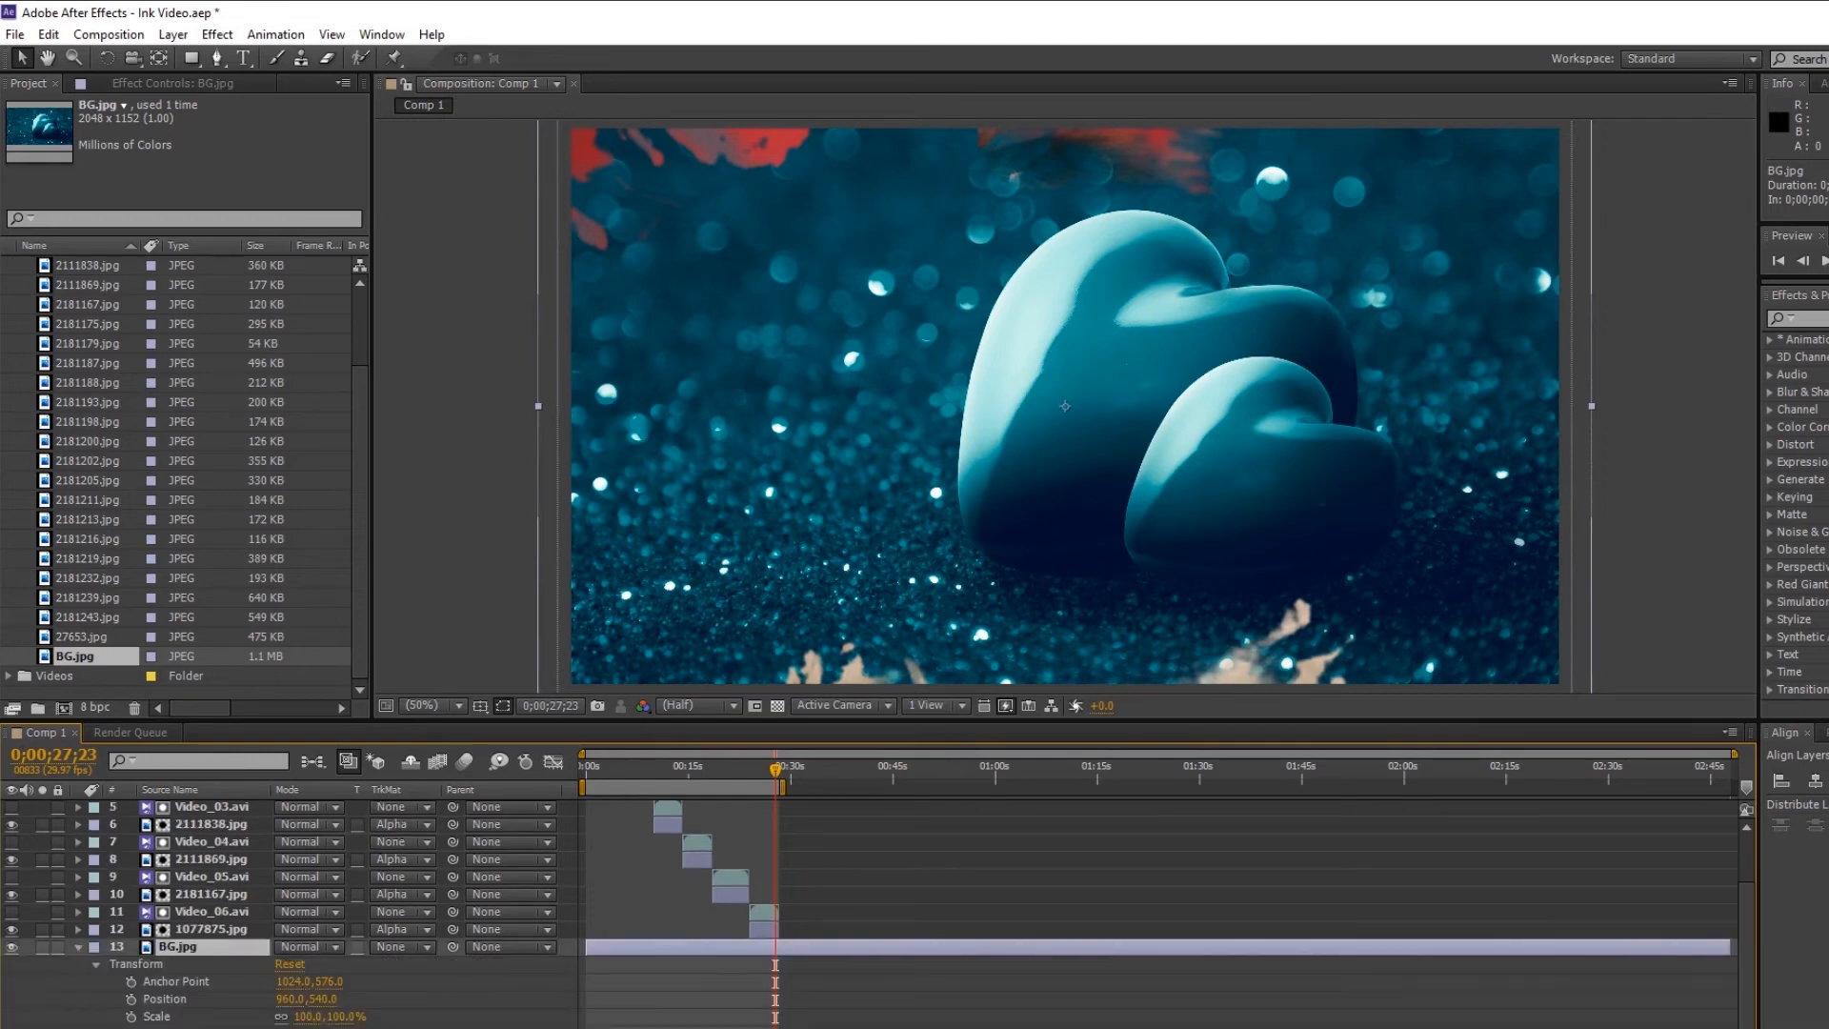
left_click_drag(286, 1028, 226, 1028)
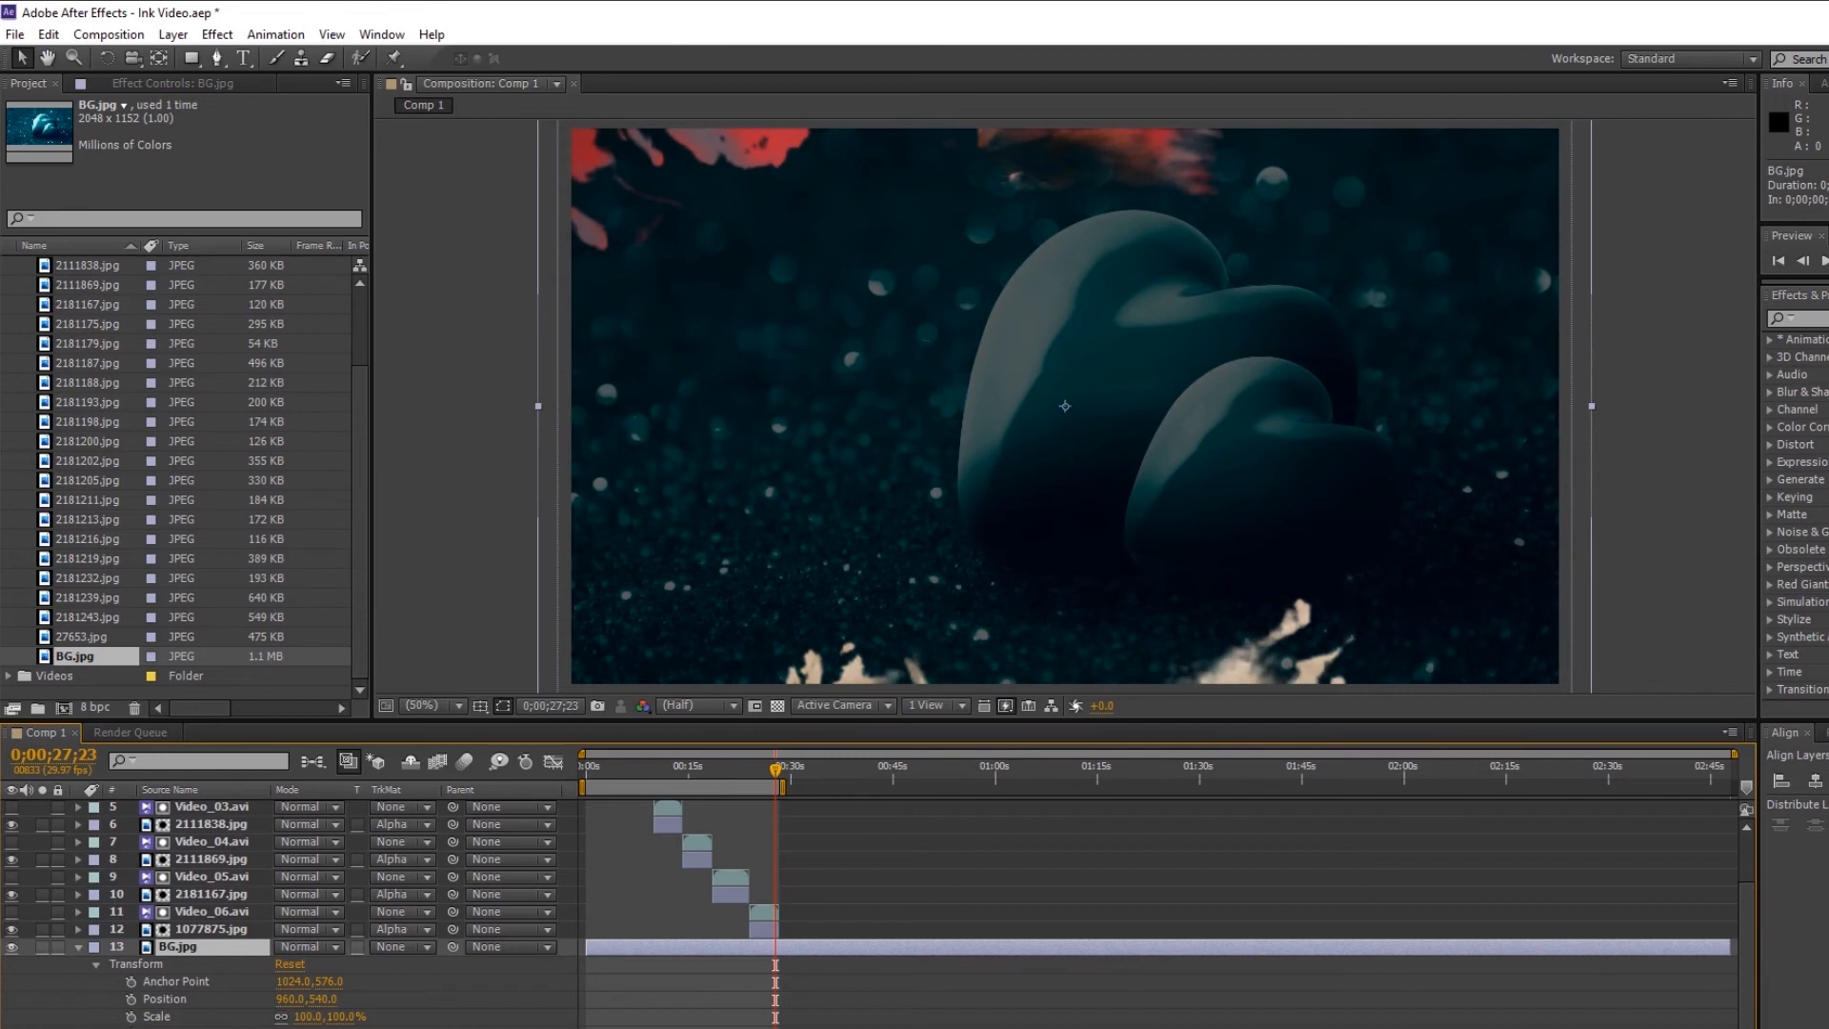
key("Return")
left_click(95, 965)
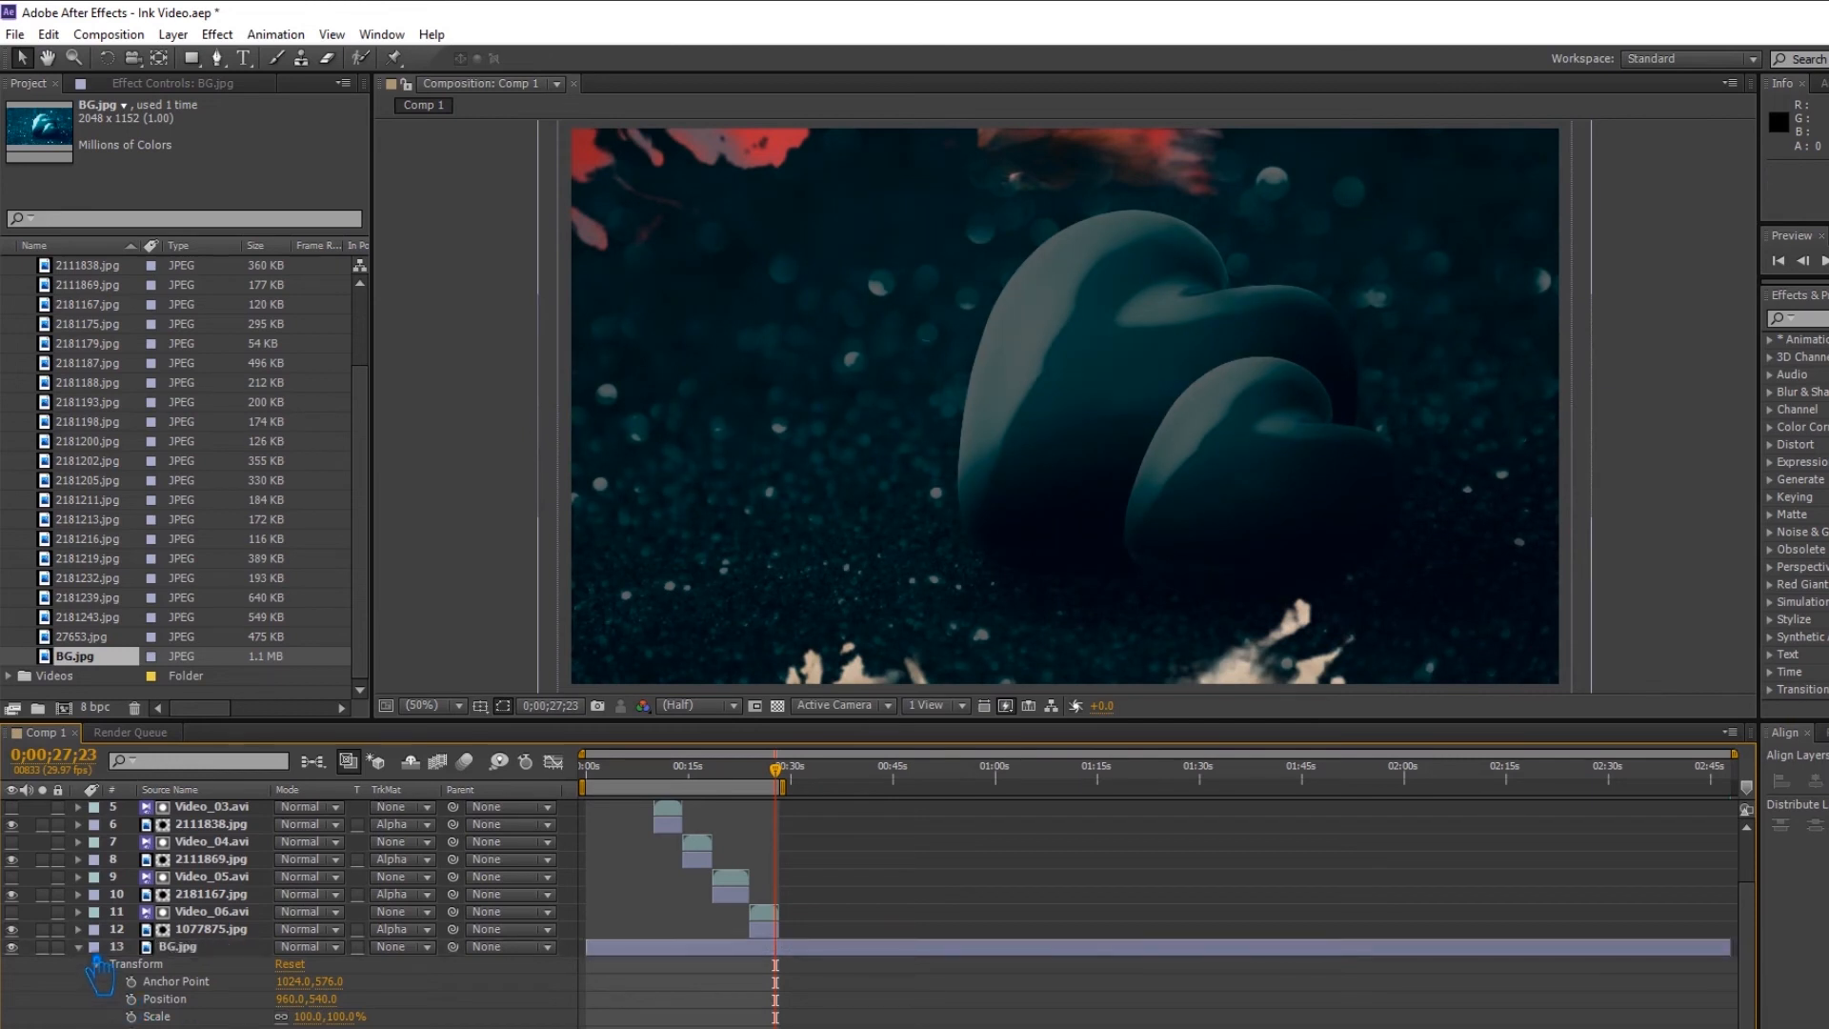
left_click(80, 948)
left_click(188, 1019)
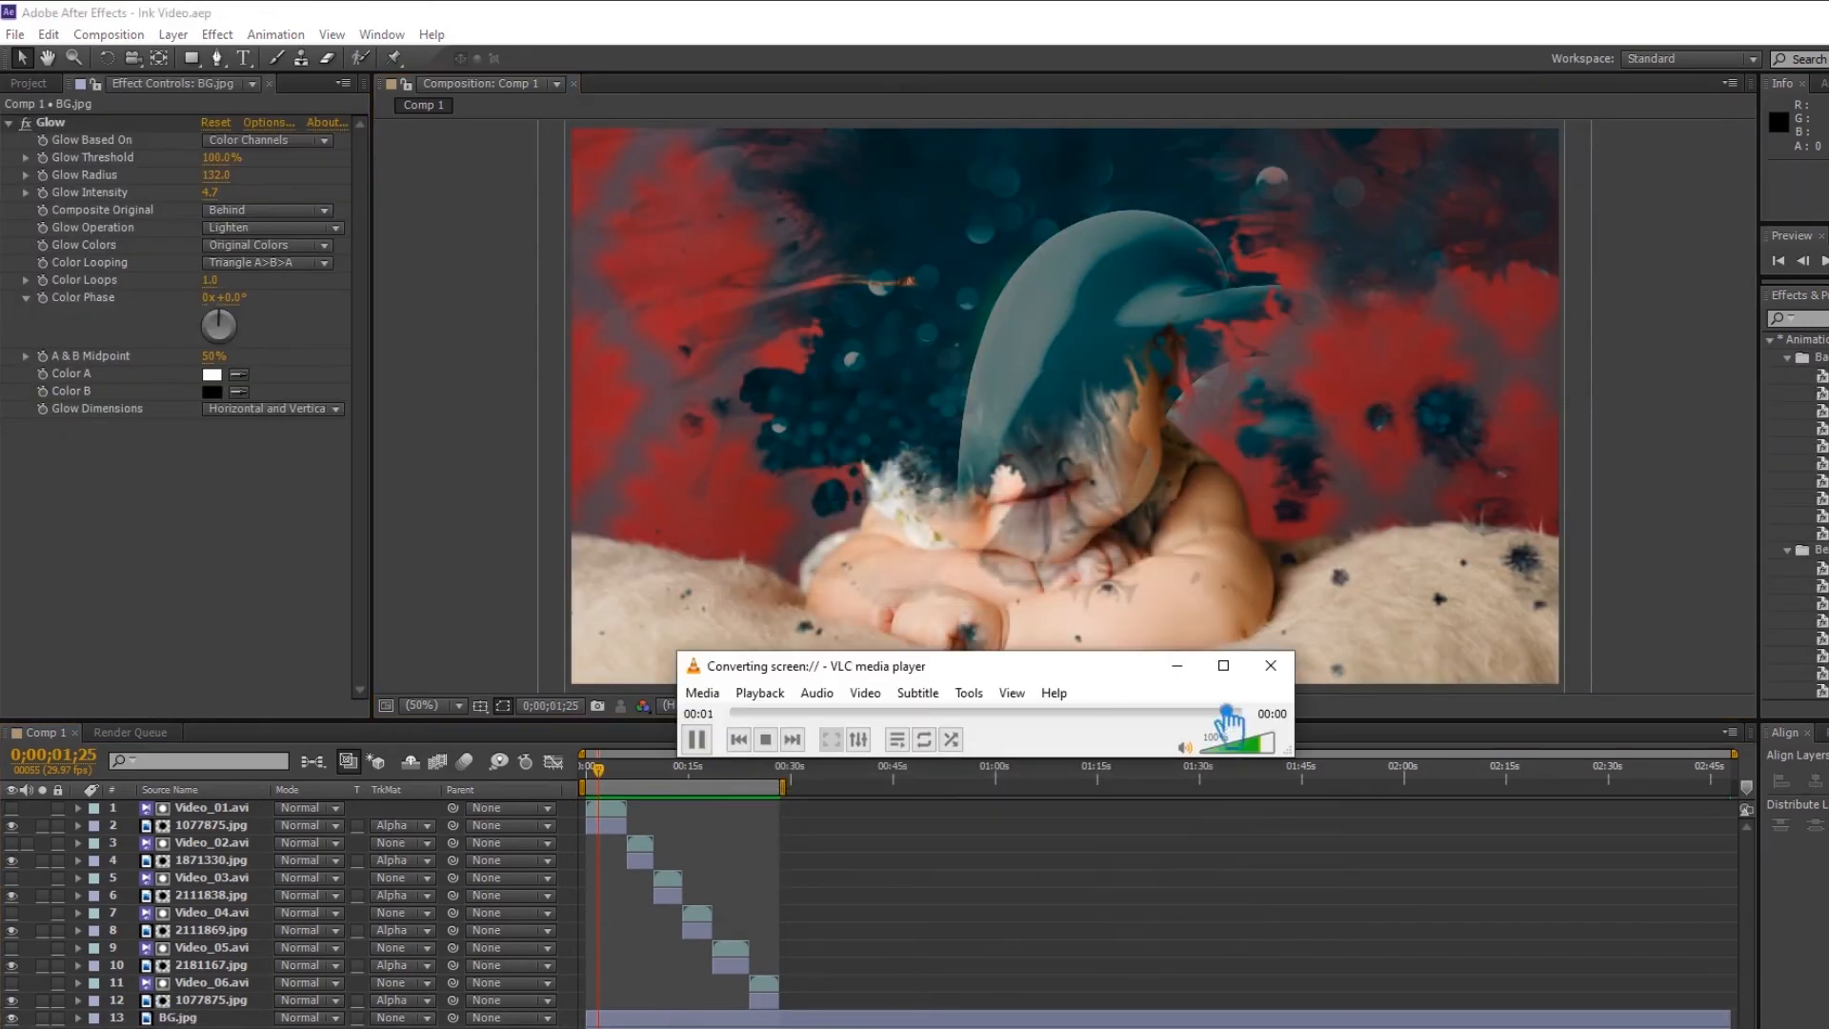
Play a RAM preview of Comp 1 to check the ink transitions over the darkened background.
left_click(1170, 659)
left_click(1185, 679)
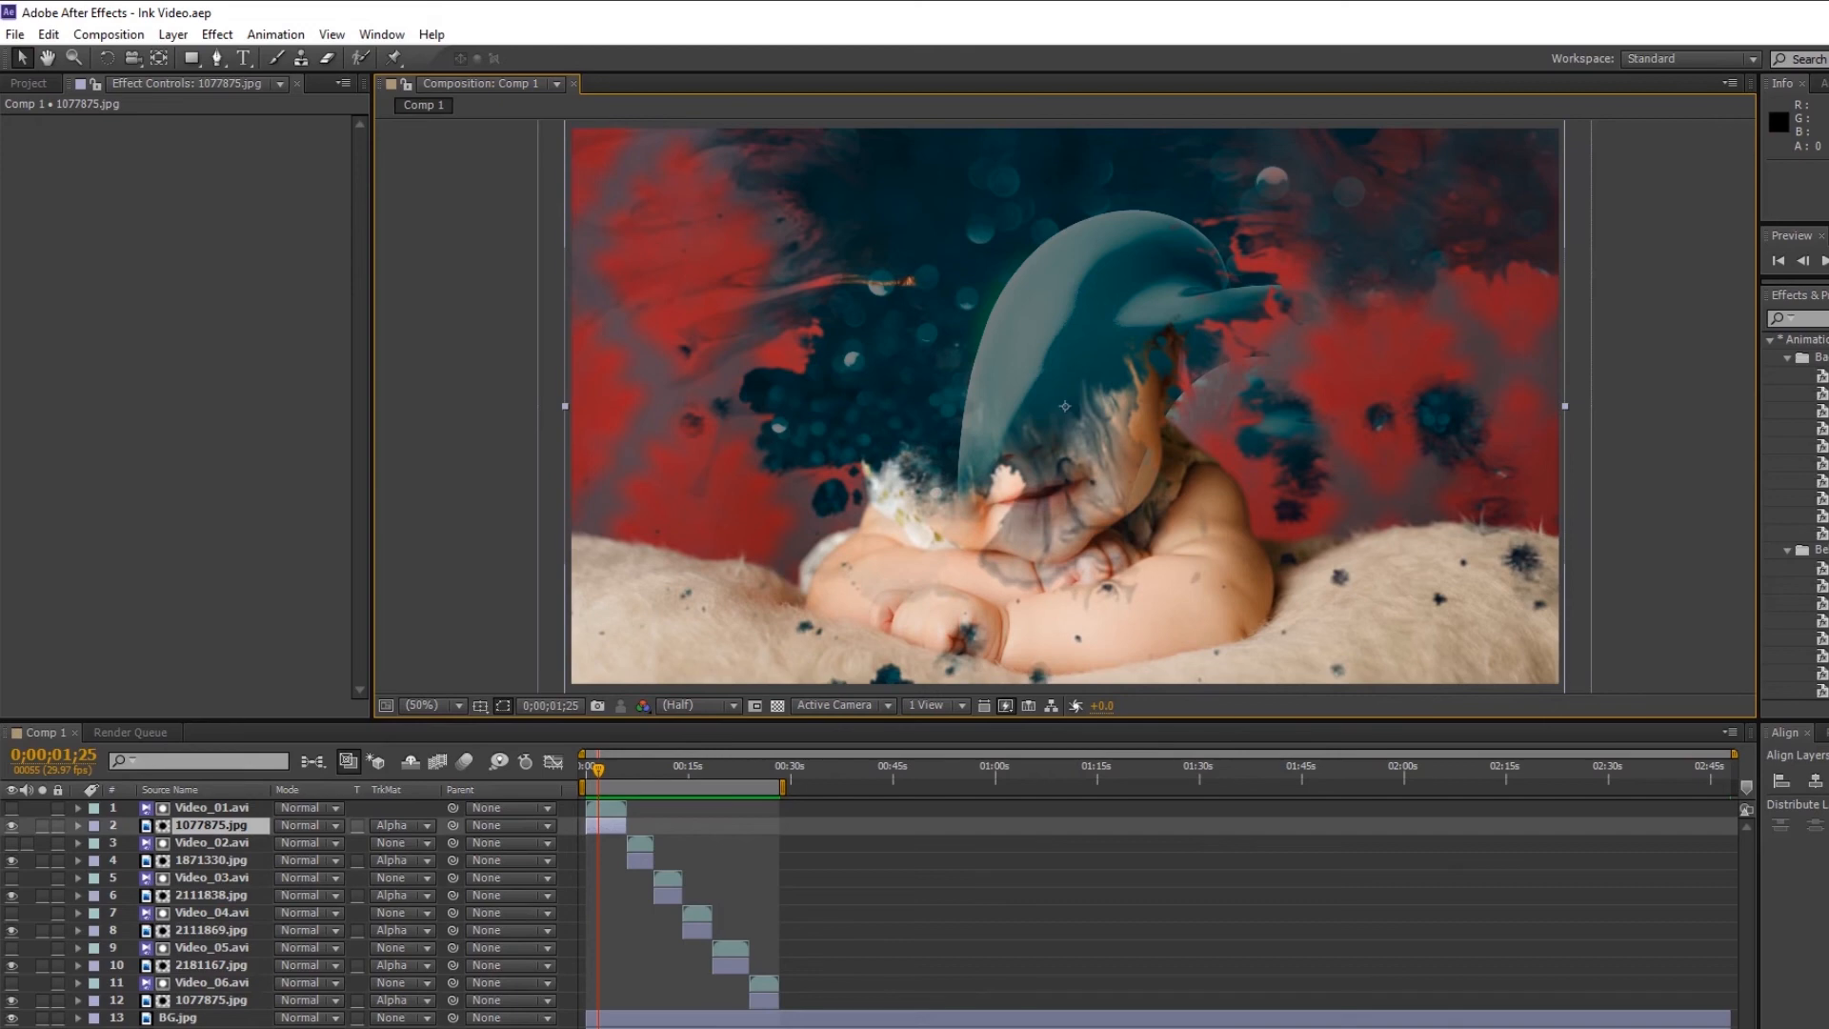
key("KP_0")
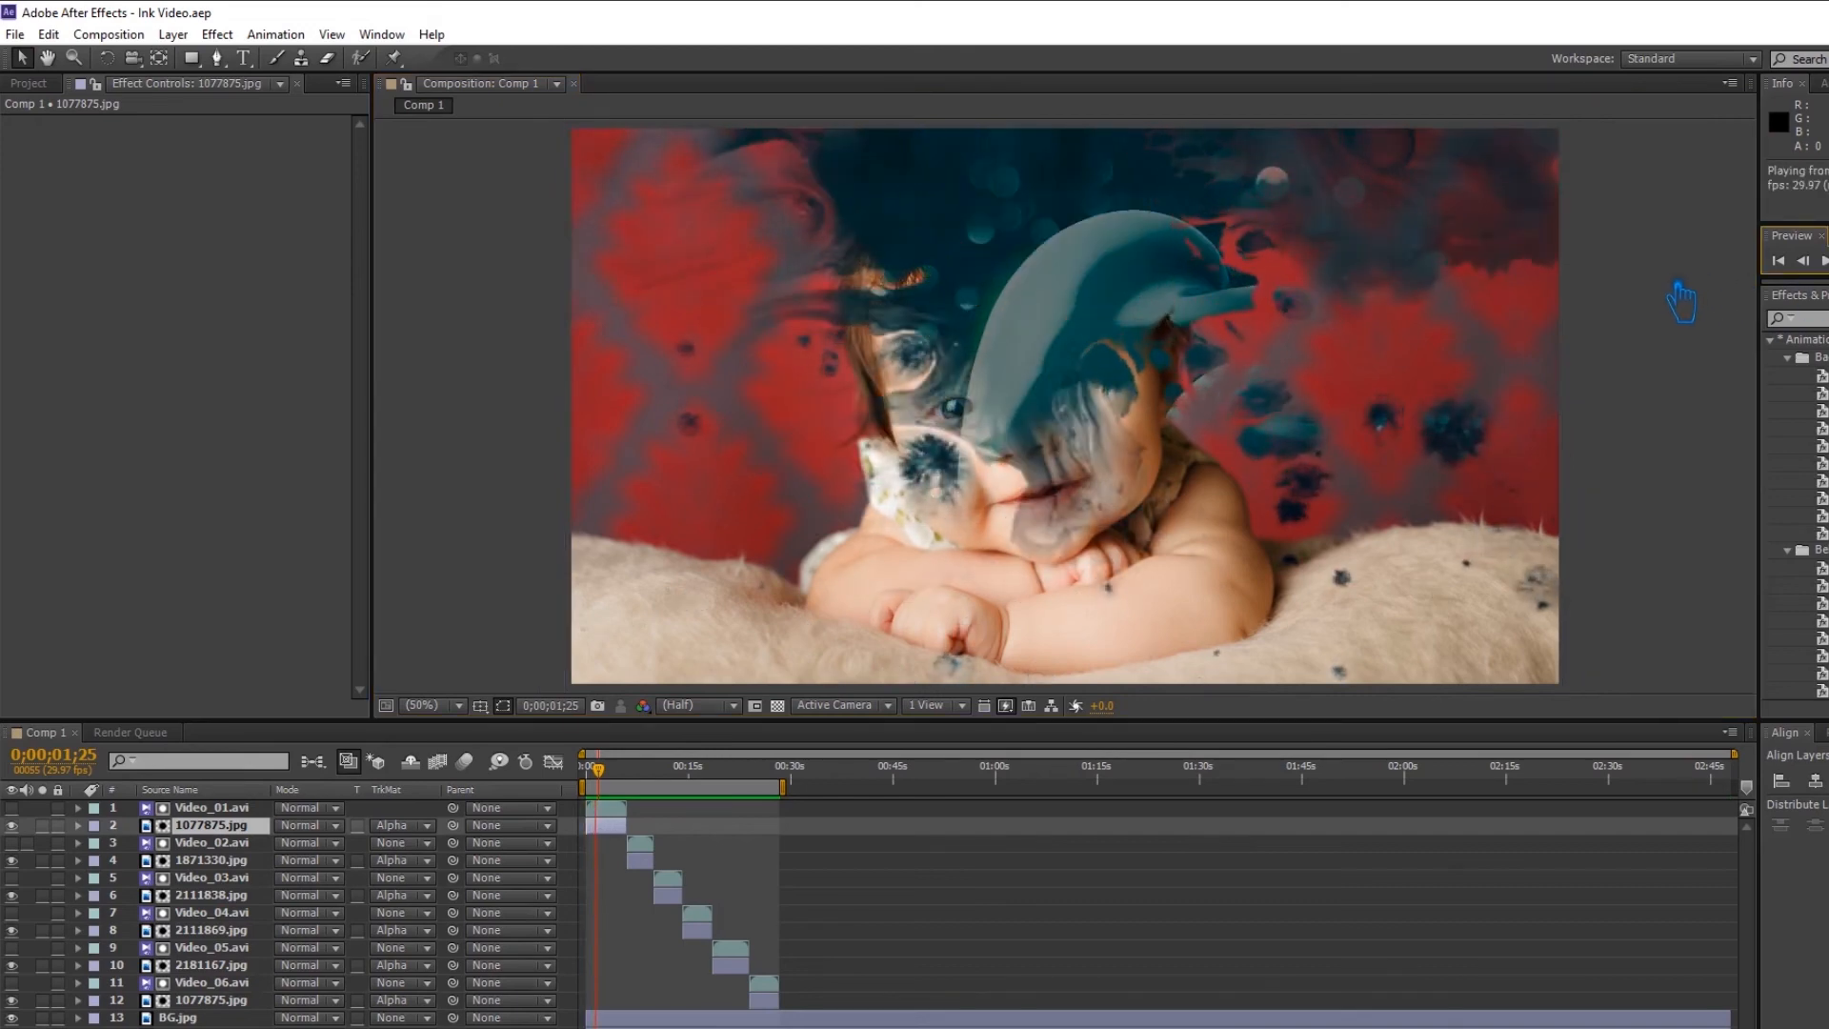